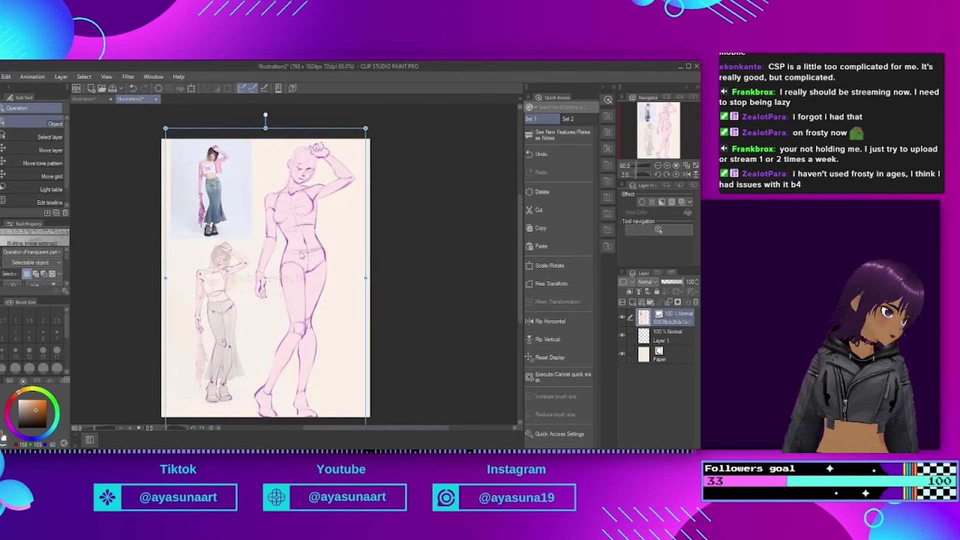
Step: Scale down the pose reference image and place it against the canvas's upper-left corner
drag(366, 128, 287, 248)
drag(275, 273, 263, 161)
scroll(262, 160, up, 1)
scroll(265, 161, up, 4)
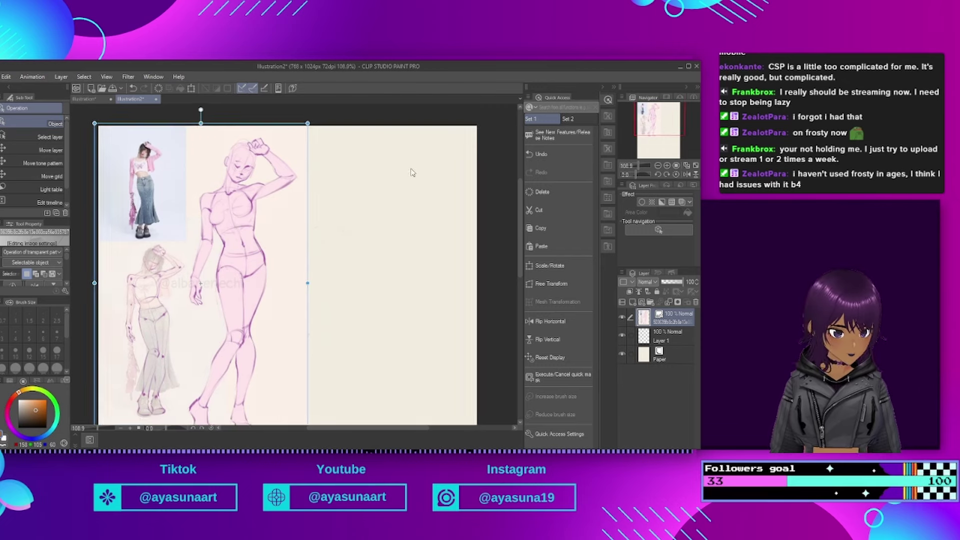
scroll(320, 147, down, 1)
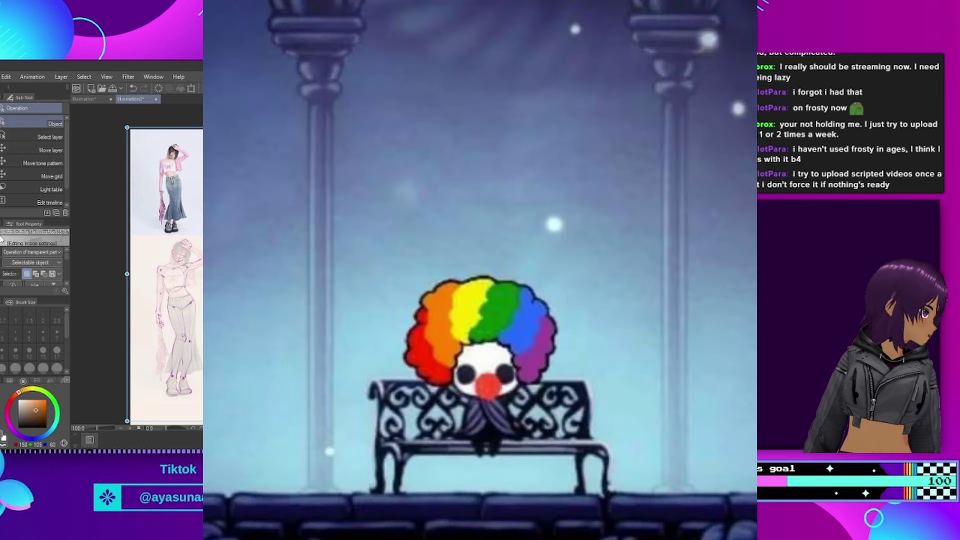
Step: Choose the Pencil sketch brush at size 5 and make Layer 1 the active drawing layer
click(1, 239)
click(1, 220)
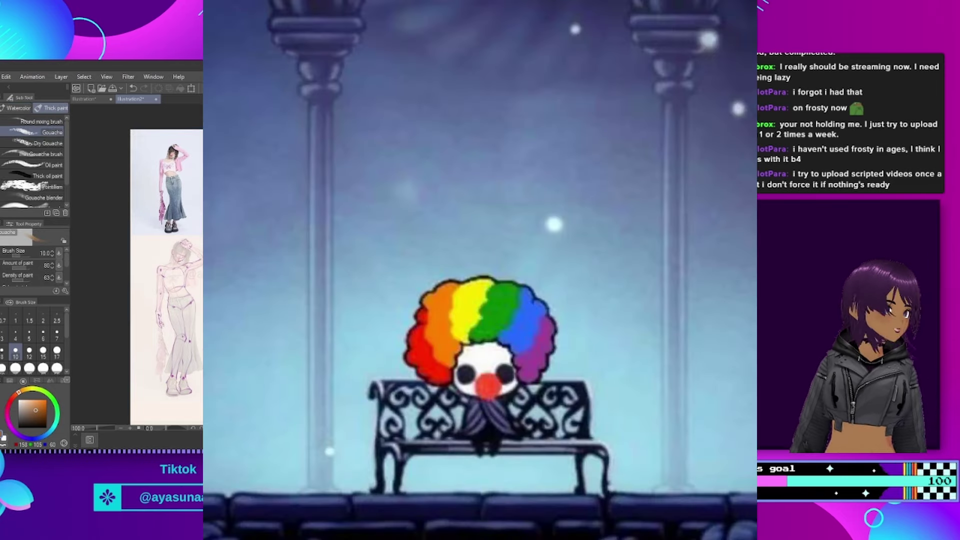
click(2, 200)
key(p)
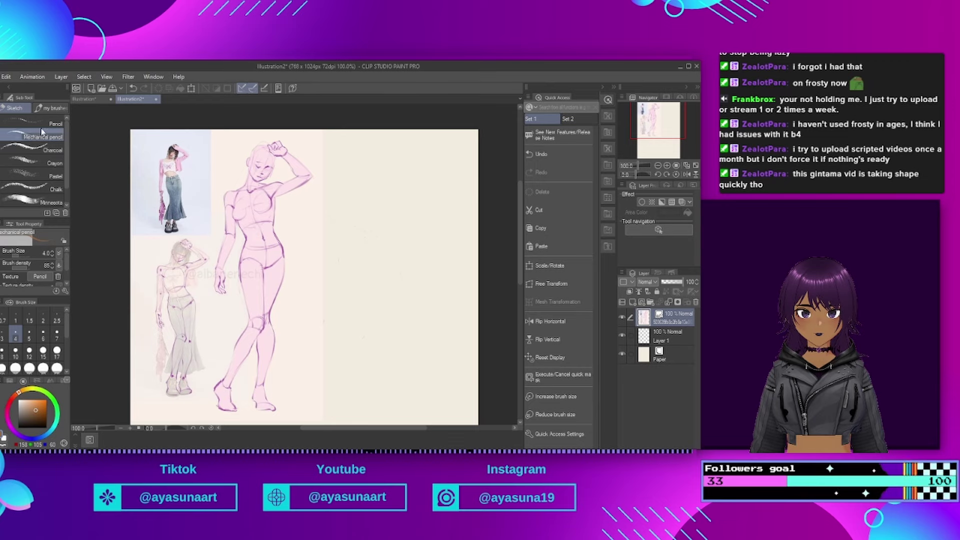
scroll(385, 176, up, 3)
click(679, 334)
scroll(321, 192, down, 3)
scroll(321, 192, up, 2)
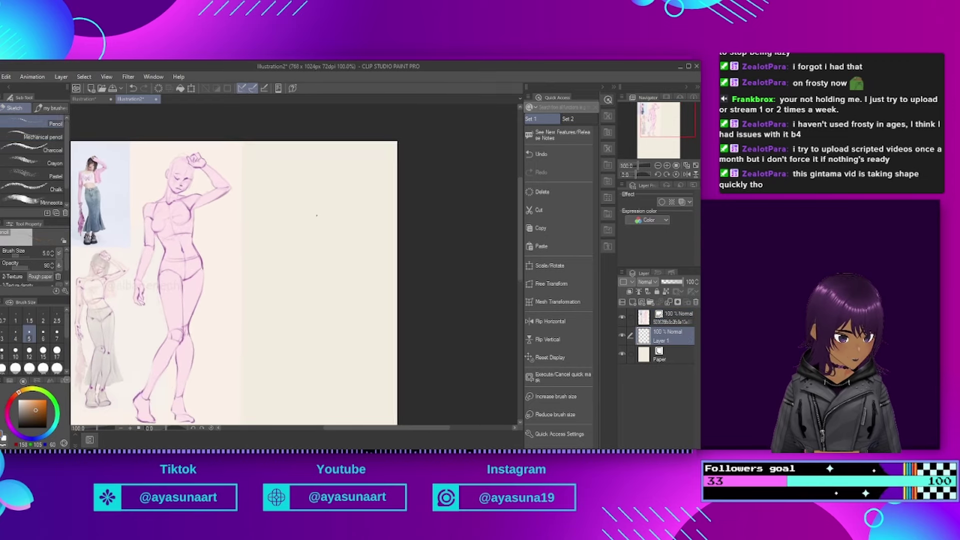
Step: Sketch the head as a circle with tilted face guidelines beside the reference, mirror the canvas view, and add the jaw
scroll(320, 192, down, 1)
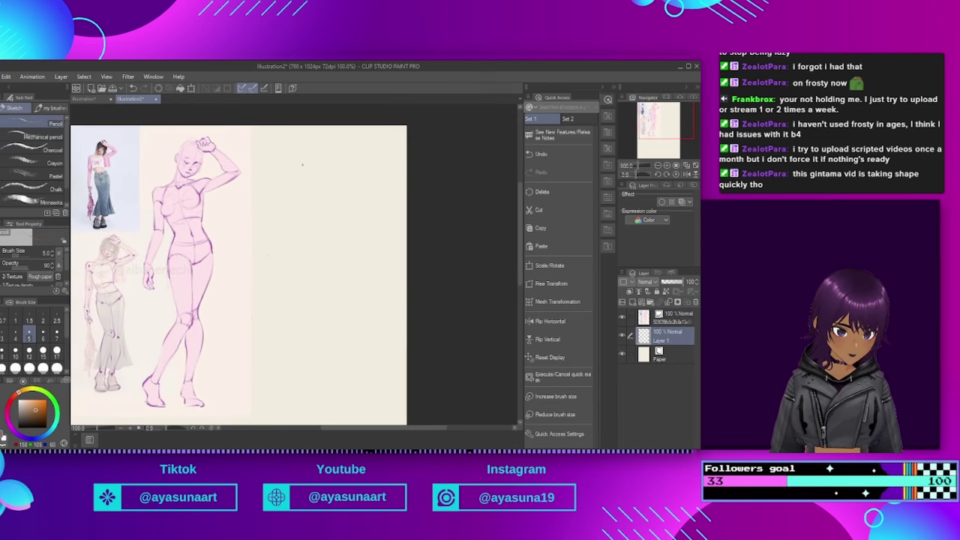
scroll(299, 176, up, 2)
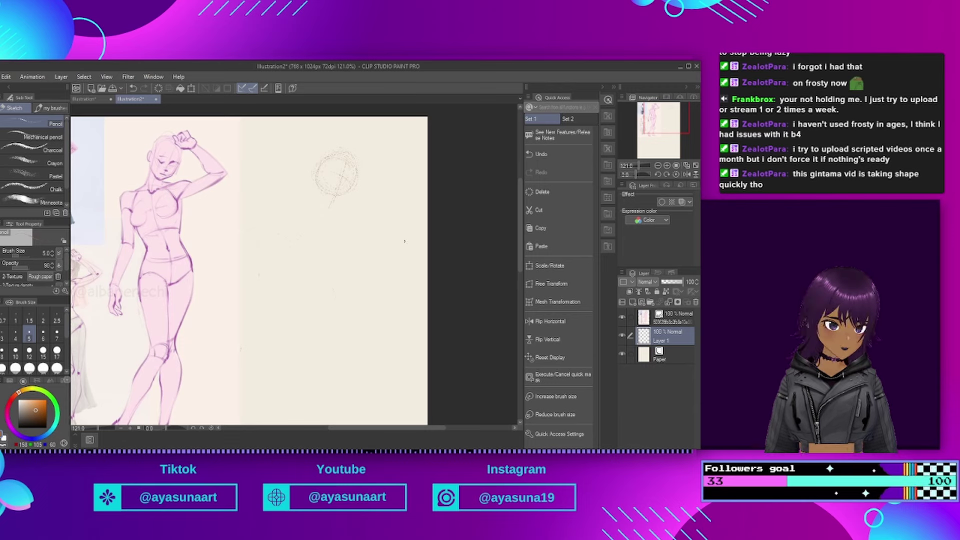
click(550, 321)
scroll(355, 116, up, 3)
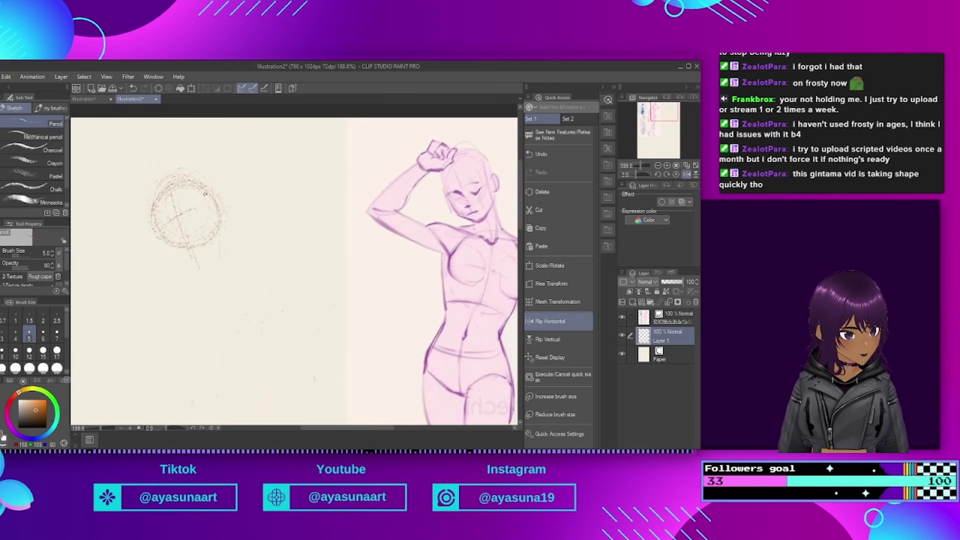
mouse_move(169, 197)
mouse_down()
mouse_move(199, 272)
mouse_move(167, 253)
mouse_move(172, 264)
mouse_move(221, 268)
mouse_up()
mouse_move(218, 225)
mouse_down()
mouse_move(224, 241)
mouse_move(193, 276)
mouse_move(223, 251)
mouse_move(214, 269)
mouse_up()
Step: Sketch the raised fist against the side of the head, mirroring the view back to detail the fingers
mouse_move(136, 195)
mouse_down()
mouse_move(154, 191)
mouse_move(144, 167)
mouse_move(156, 193)
mouse_up()
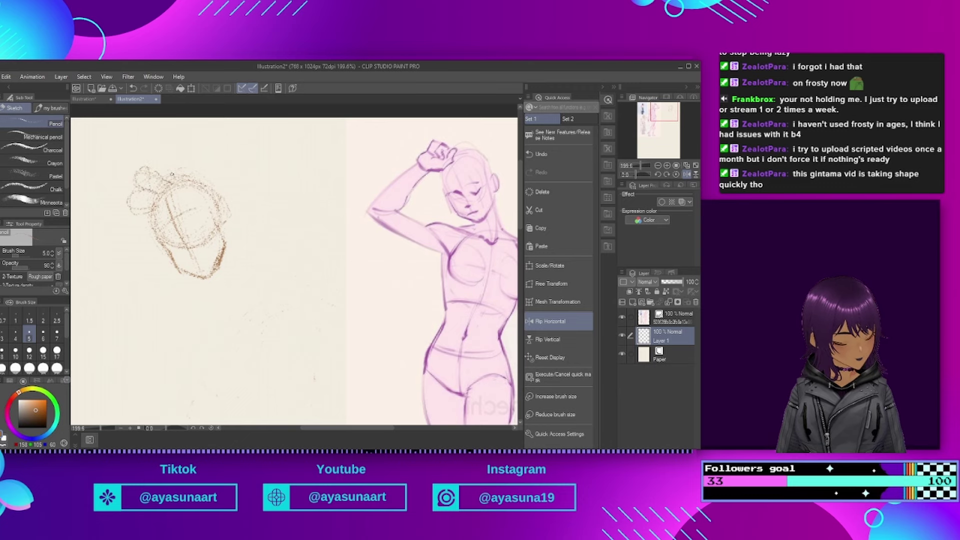
click(555, 325)
mouse_move(431, 205)
mouse_down()
mouse_move(405, 170)
mouse_move(450, 201)
mouse_move(456, 181)
mouse_move(468, 201)
mouse_move(449, 195)
mouse_move(460, 186)
mouse_move(450, 183)
mouse_move(449, 168)
mouse_move(440, 172)
mouse_move(456, 181)
mouse_move(444, 168)
mouse_move(432, 181)
mouse_move(458, 212)
mouse_up()
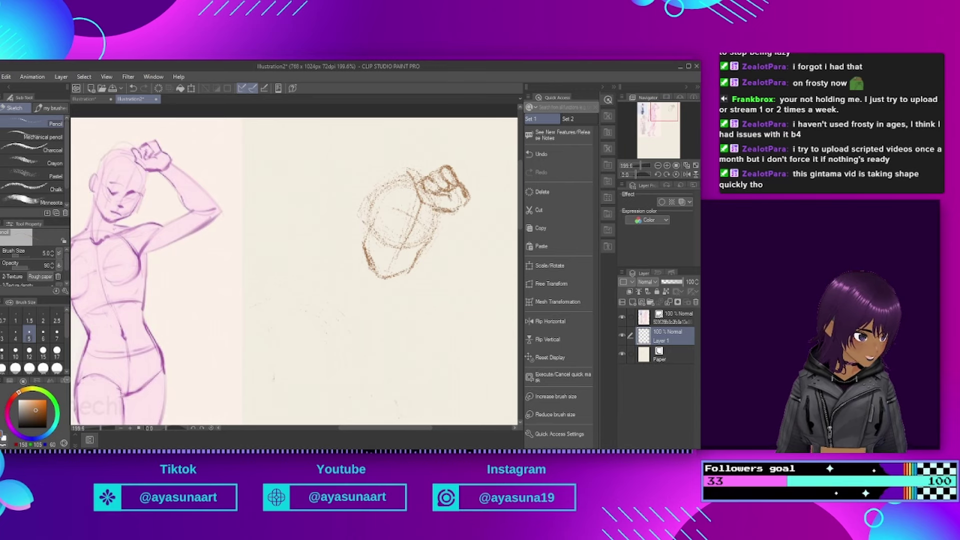
Step: Sketch the slanted shoulder line below the jaw and a curved gesture line running down the body
mouse_move(362, 301)
mouse_down()
mouse_move(373, 305)
mouse_move(423, 282)
mouse_move(408, 279)
mouse_up()
scroll(239, 125, down, 3)
scroll(343, 227, up, 2)
scroll(382, 191, down, 1)
scroll(381, 191, up, 1)
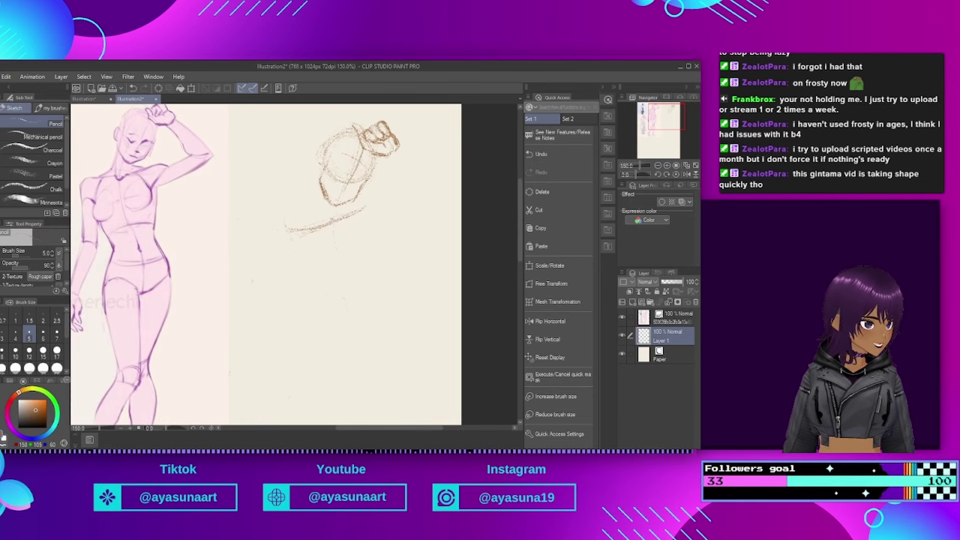
scroll(344, 378, down, 3)
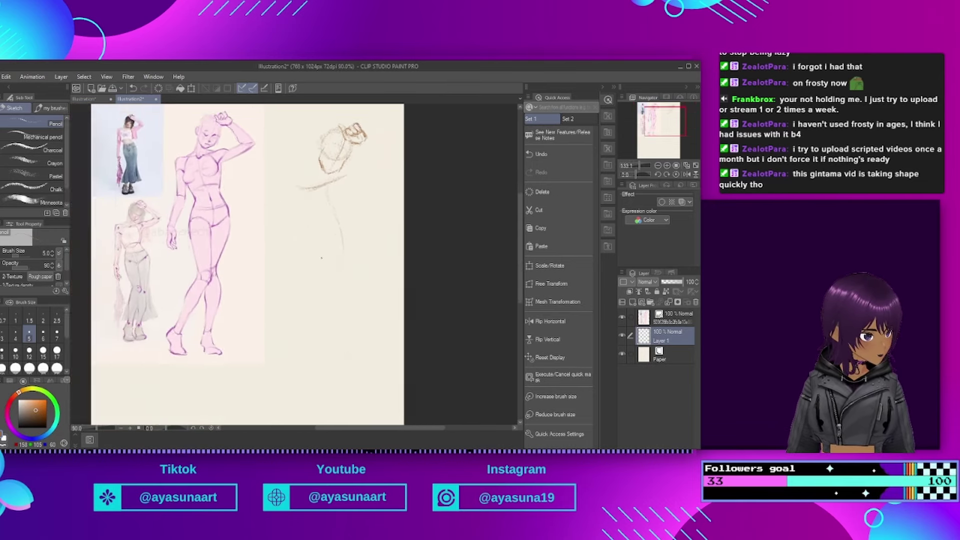
Step: Sketch the torso's side guides and the raised arm's shoulder and inner guide lines in the mirrored view
scroll(315, 315, up, 1)
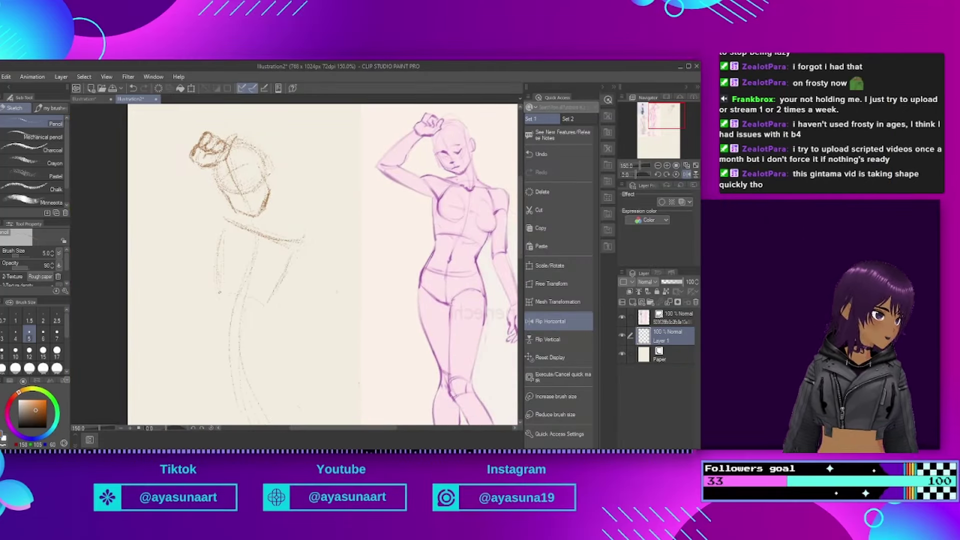
drag(211, 226, 180, 221)
mouse_move(204, 186)
mouse_down()
mouse_move(214, 223)
mouse_move(202, 241)
mouse_move(226, 218)
mouse_up()
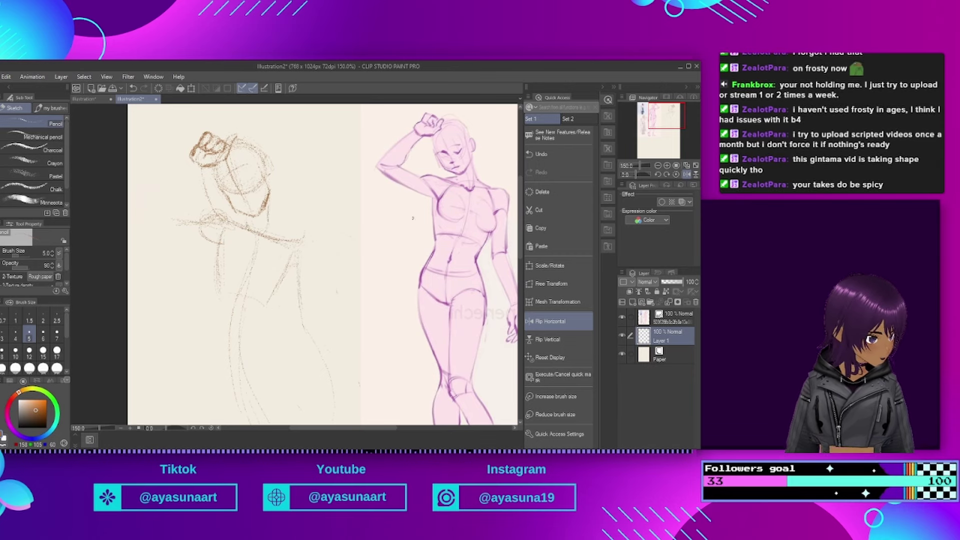
Step: Mirror the view back and block in the rib cage with its side contours and lower edge
click(558, 321)
mouse_move(323, 216)
mouse_down()
mouse_move(295, 239)
mouse_move(361, 212)
mouse_up()
mouse_move(309, 265)
mouse_down()
mouse_move(316, 295)
mouse_move(360, 293)
mouse_up()
mouse_move(371, 241)
mouse_down()
mouse_move(368, 254)
mouse_move(329, 285)
mouse_up()
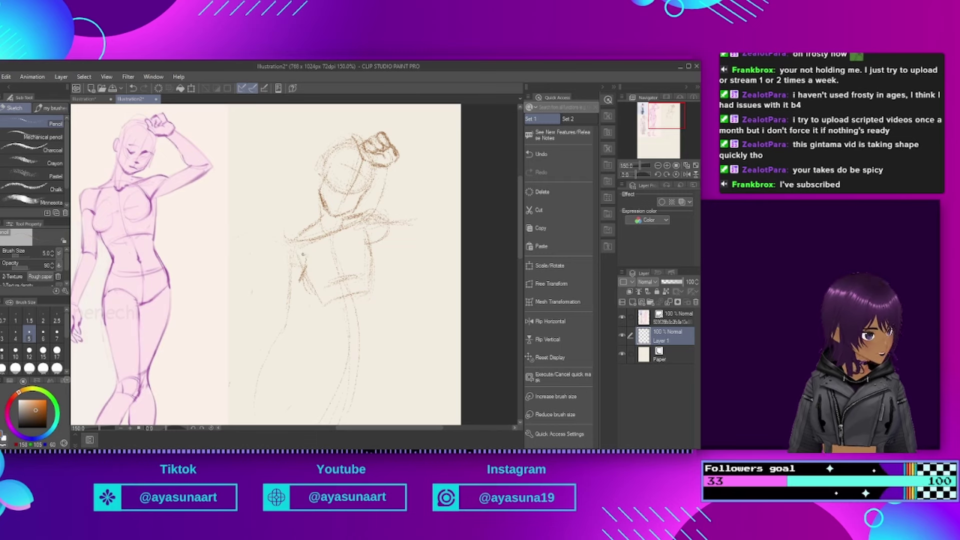
drag(303, 254, 305, 261)
drag(352, 298, 376, 292)
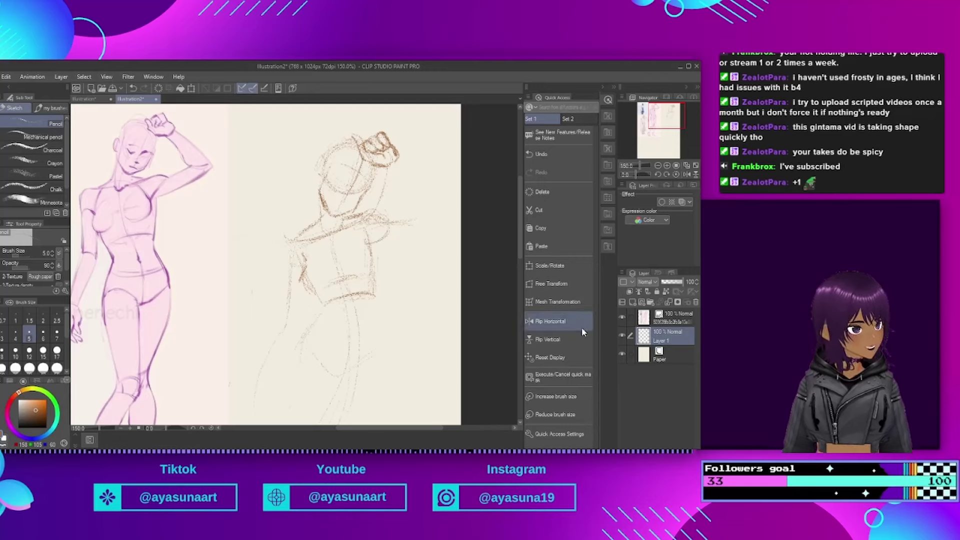
Step: Sketch the waist, pelvis and both thighs below the rib cage in the mirrored view
click(551, 321)
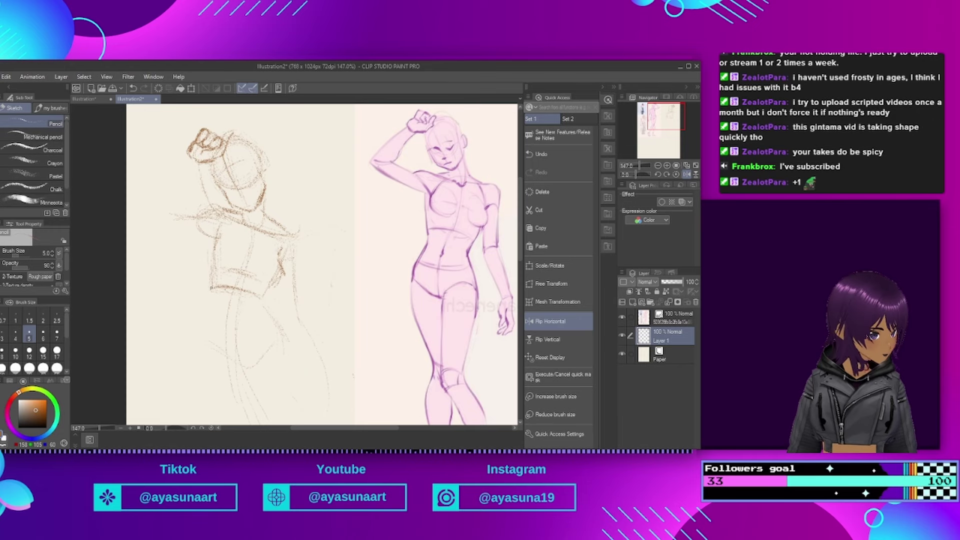
drag(255, 347, 250, 356)
drag(264, 293, 284, 332)
drag(209, 268, 200, 329)
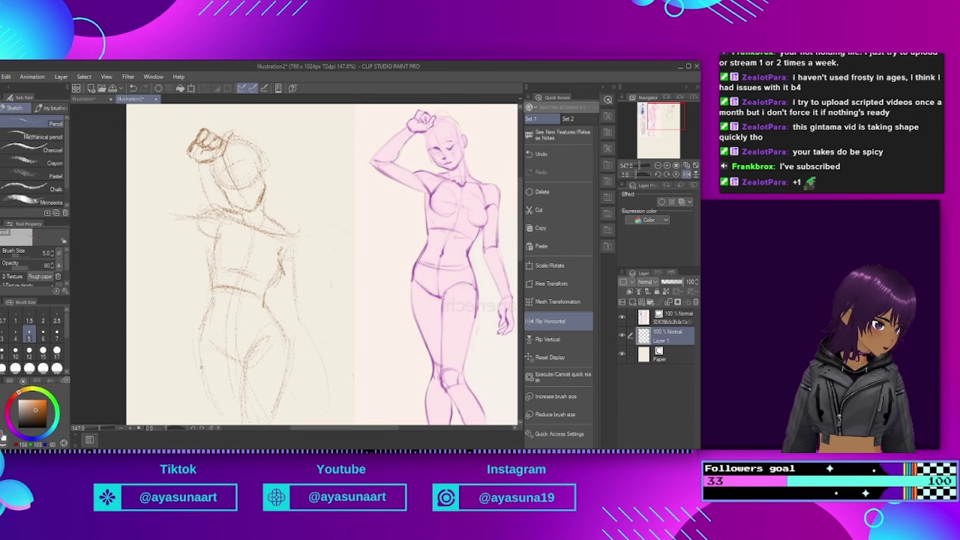
Step: Mirror the view back and sketch the crossing leg's lower half from the knee to the foot
click(550, 321)
scroll(351, 200, down, 5)
scroll(356, 298, up, 3)
scroll(355, 300, up, 2)
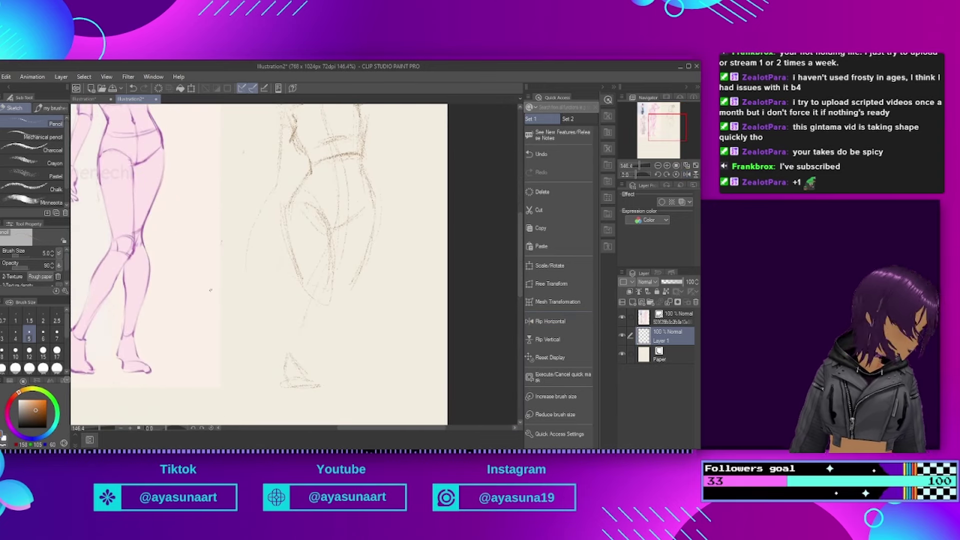
mouse_move(312, 303)
mouse_down()
mouse_move(297, 274)
mouse_move(287, 340)
mouse_up()
drag(325, 316, 293, 384)
mouse_move(284, 350)
mouse_down()
mouse_move(278, 380)
mouse_move(287, 388)
mouse_up()
scroll(295, 285, down, 5)
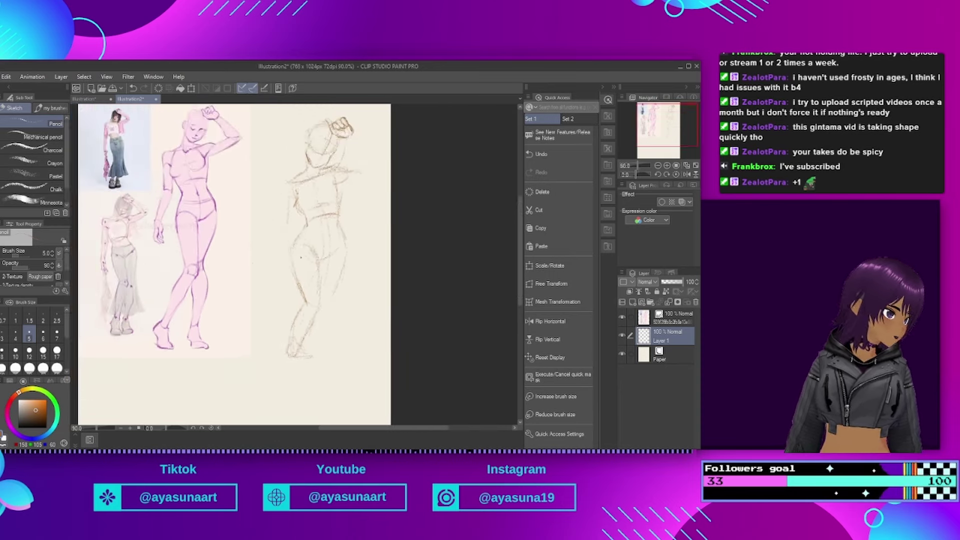
Step: Mirror the view and strengthen the hip, thigh and shin contours of the crossing leg
scroll(306, 300, up, 4)
click(550, 321)
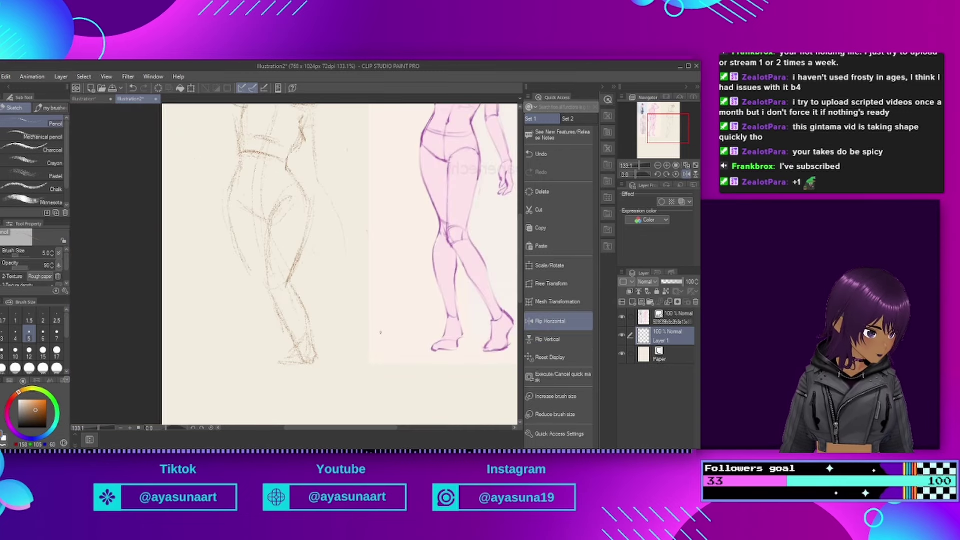
scroll(365, 300, up, 1)
mouse_move(232, 166)
mouse_down()
mouse_move(278, 138)
mouse_move(299, 181)
mouse_move(278, 197)
mouse_move(280, 190)
mouse_move(299, 192)
mouse_up()
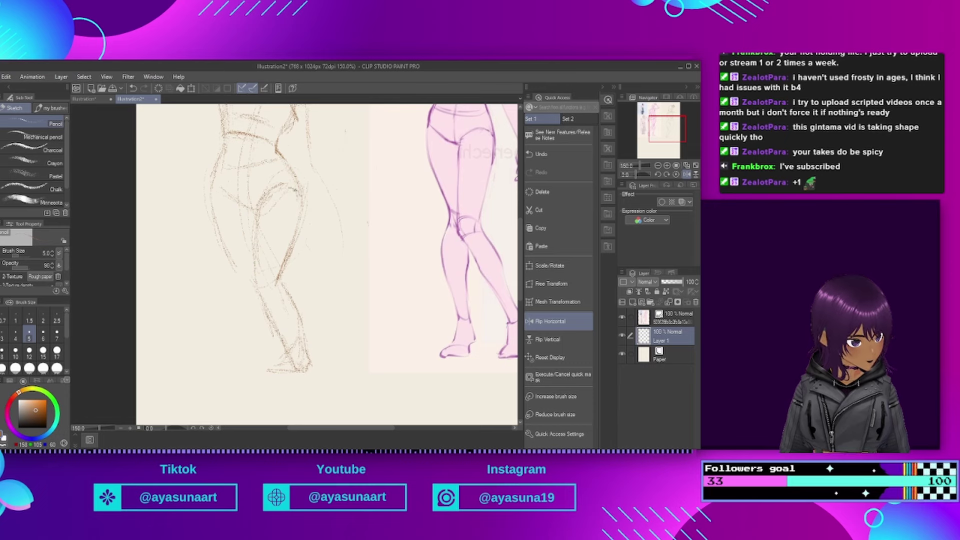
mouse_move(296, 226)
mouse_down()
mouse_move(278, 275)
mouse_move(305, 311)
mouse_move(311, 375)
mouse_up()
drag(292, 328, 277, 365)
Step: Sketch the standing leg's calf and ankle, and draw both feet lower on the canvas
mouse_move(231, 303)
mouse_down()
mouse_move(228, 320)
mouse_move(253, 354)
mouse_move(239, 367)
mouse_move(254, 354)
mouse_up()
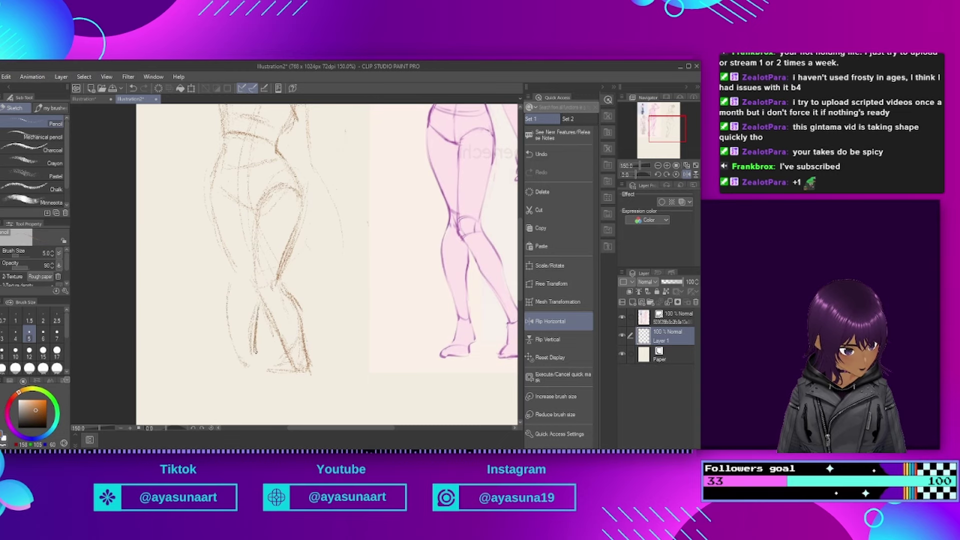
drag(235, 270, 229, 309)
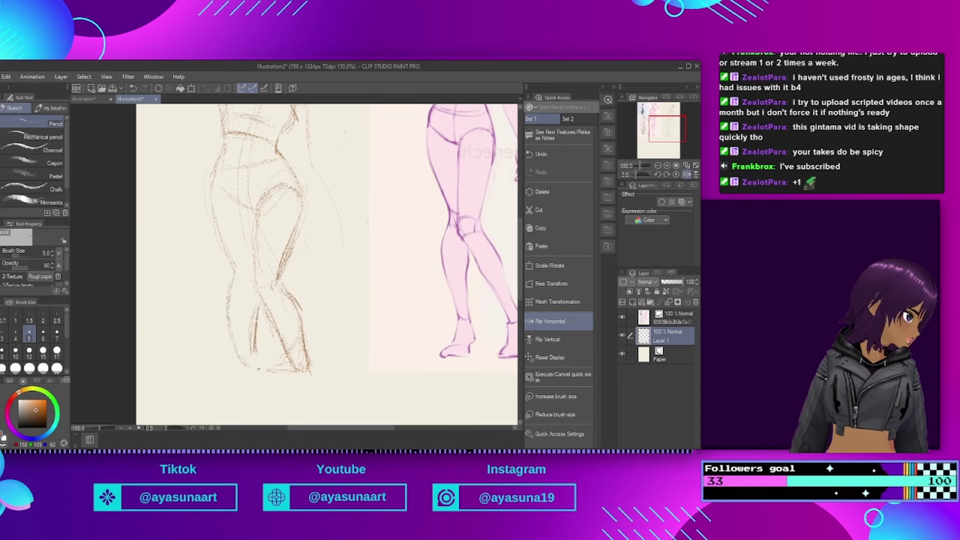
mouse_move(252, 355)
mouse_down()
mouse_move(264, 366)
mouse_move(257, 378)
mouse_move(222, 398)
mouse_up()
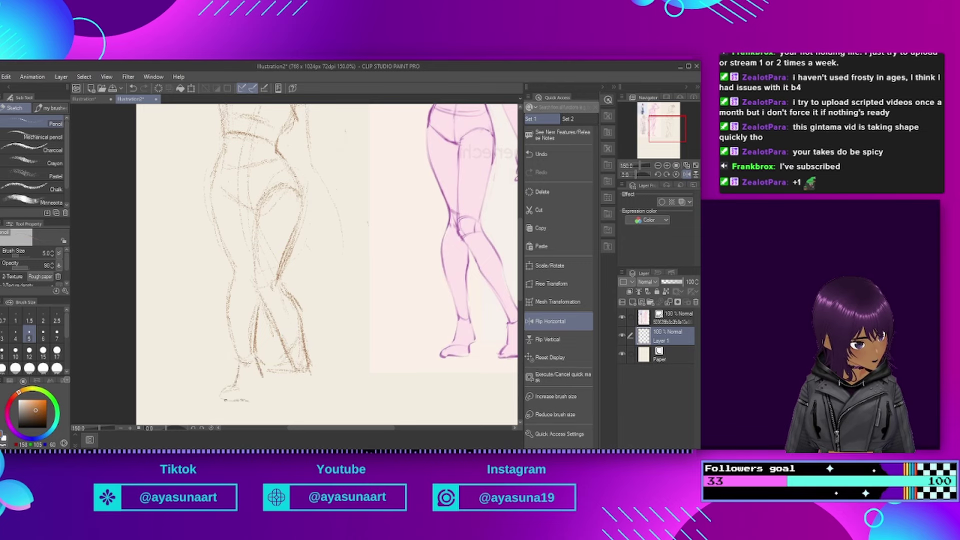
mouse_move(265, 369)
mouse_down()
mouse_move(253, 399)
mouse_move(226, 397)
mouse_move(246, 388)
mouse_move(247, 403)
mouse_move(244, 394)
mouse_up()
mouse_move(295, 373)
mouse_down()
mouse_move(285, 397)
mouse_move(318, 374)
mouse_move(275, 405)
mouse_up()
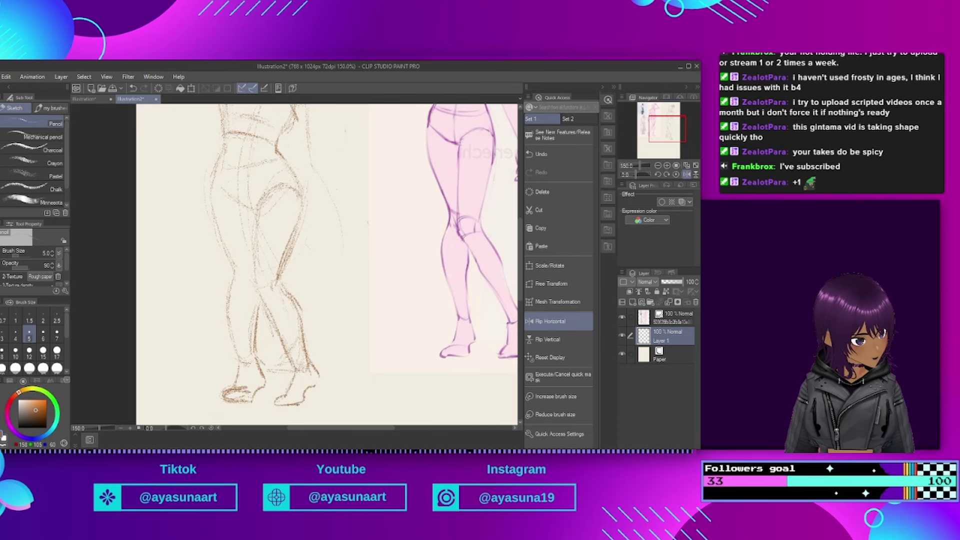
Step: Mark the navel on the belly and refine the outer hip contour
scroll(267, 287, down, 1)
scroll(236, 215, down, 2)
scroll(225, 152, up, 4)
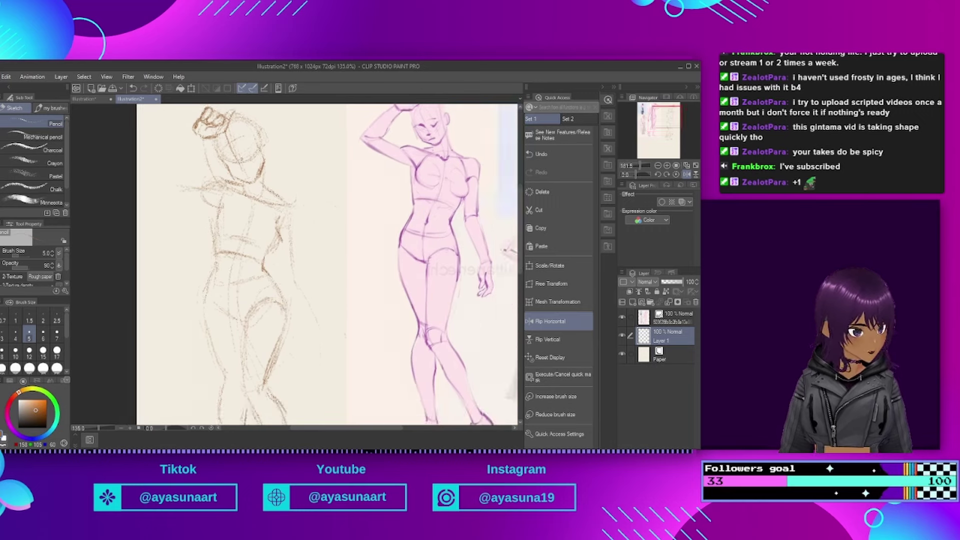
scroll(213, 258, up, 2)
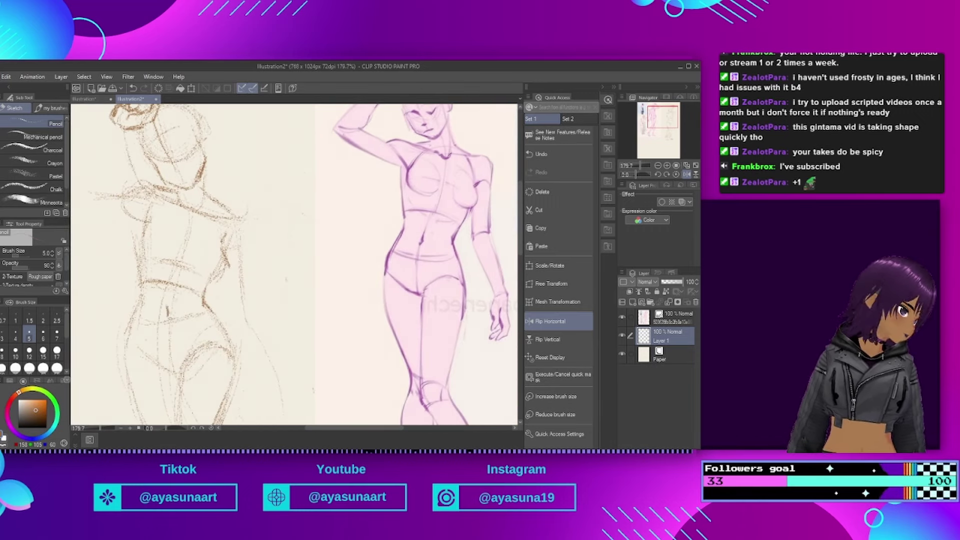
drag(129, 334, 127, 363)
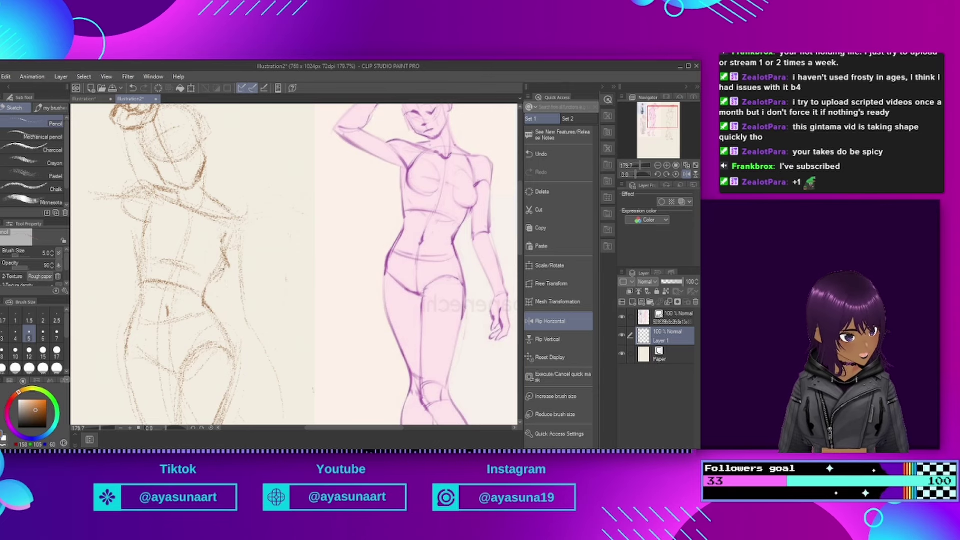
Step: Sketch the hanging arm beside the torso from the shoulder through the elbow and forearm to the hand
drag(254, 297, 235, 305)
drag(228, 209, 243, 217)
mouse_move(204, 173)
mouse_down()
mouse_move(222, 209)
mouse_move(245, 215)
mouse_move(246, 286)
mouse_move(224, 299)
mouse_up()
drag(231, 295, 249, 292)
mouse_move(240, 334)
mouse_down()
mouse_move(260, 362)
mouse_move(256, 375)
mouse_up()
drag(272, 360, 275, 376)
click(534, 324)
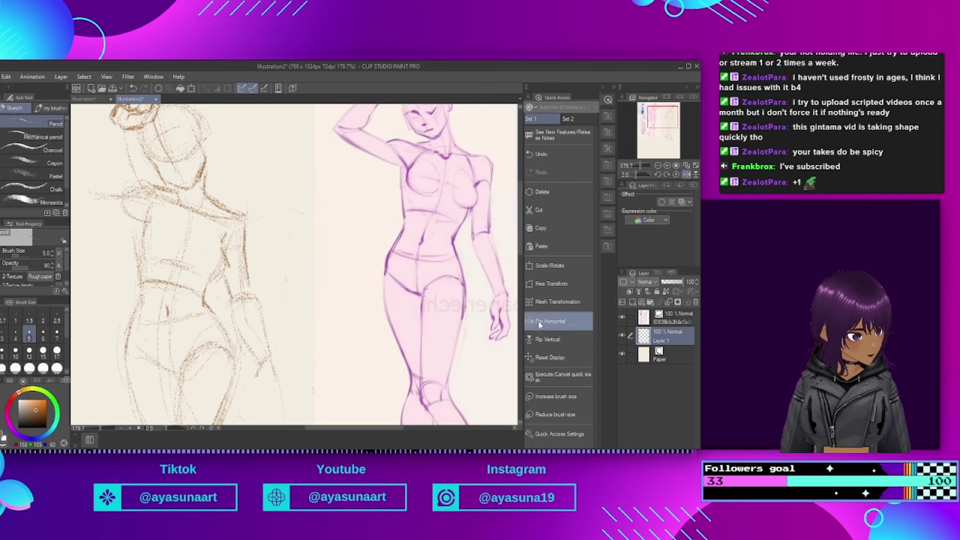
scroll(233, 193, down, 5)
scroll(281, 280, up, 2)
scroll(260, 289, up, 2)
mouse_move(295, 305)
mouse_down()
mouse_move(299, 330)
mouse_move(288, 335)
mouse_up()
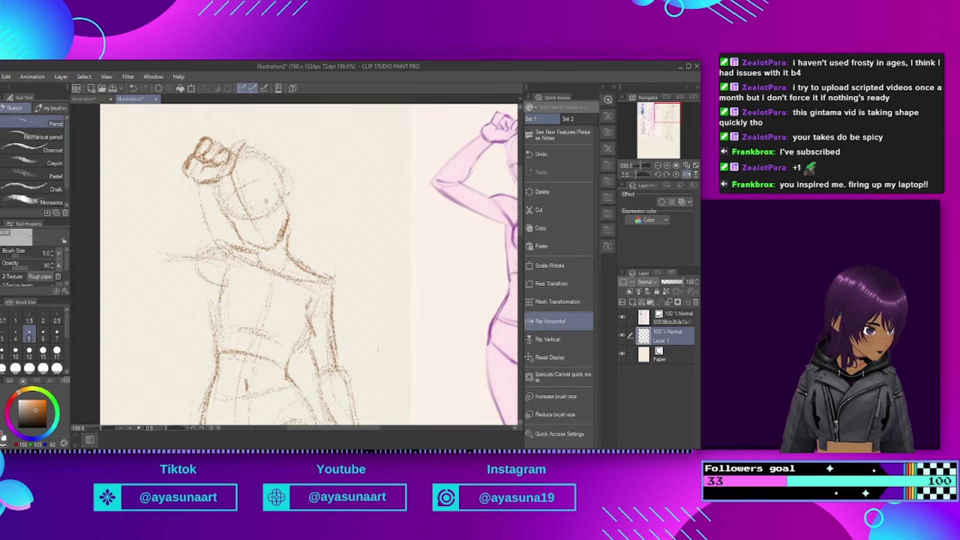
Step: Sketch the raised arm's forearm and upper arm, joining the fist to the shoulder through a bent elbow
scroll(246, 188, up, 3)
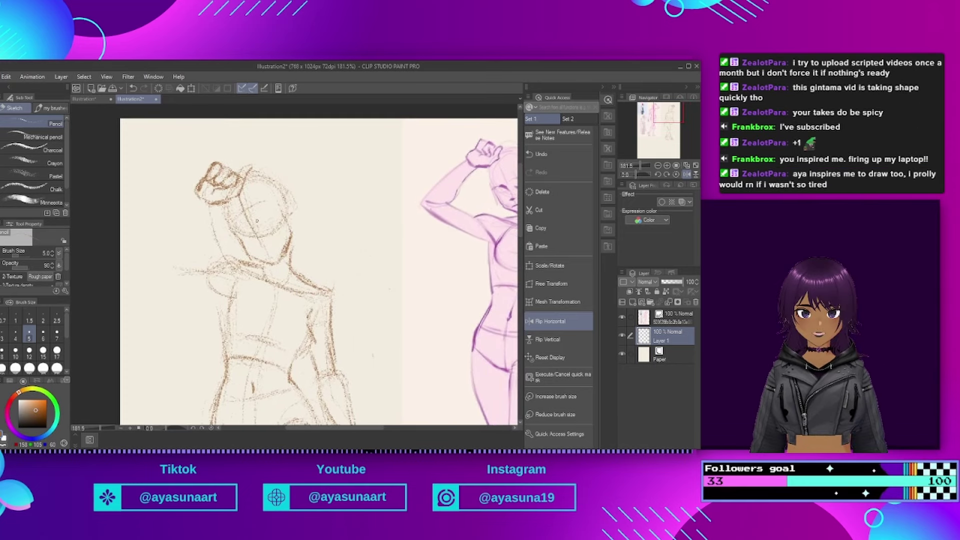
scroll(257, 221, down, 3)
scroll(186, 240, up, 1)
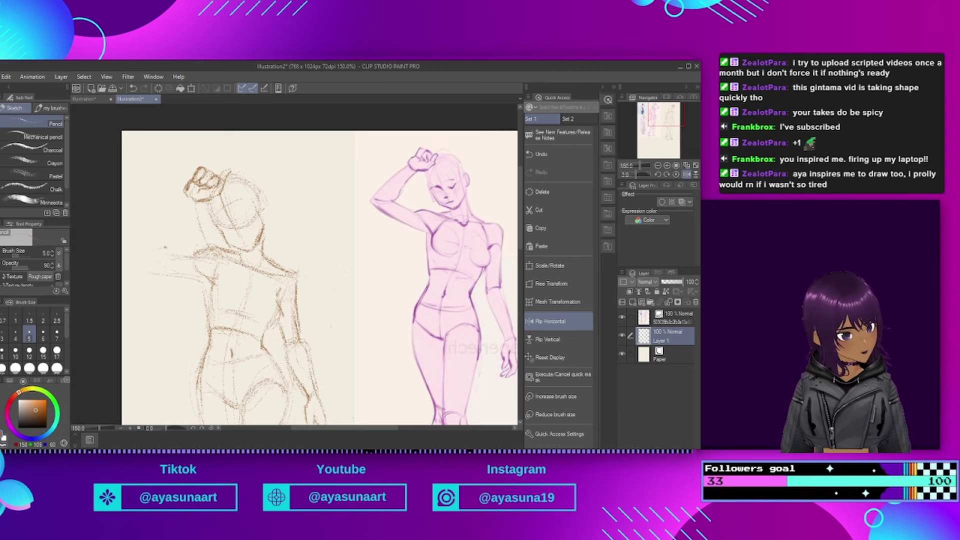
drag(193, 201, 170, 246)
drag(162, 211, 134, 255)
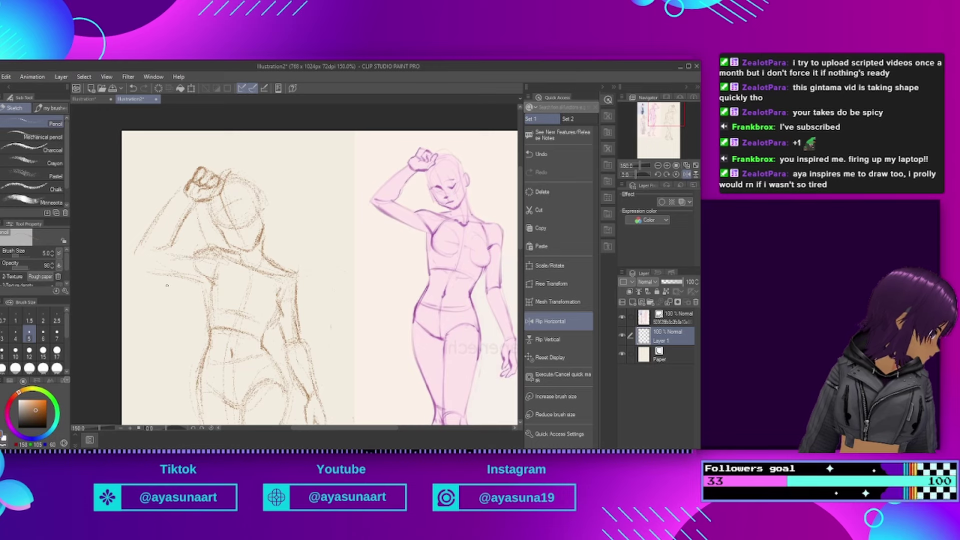
drag(176, 256, 212, 247)
scroll(212, 251, up, 1)
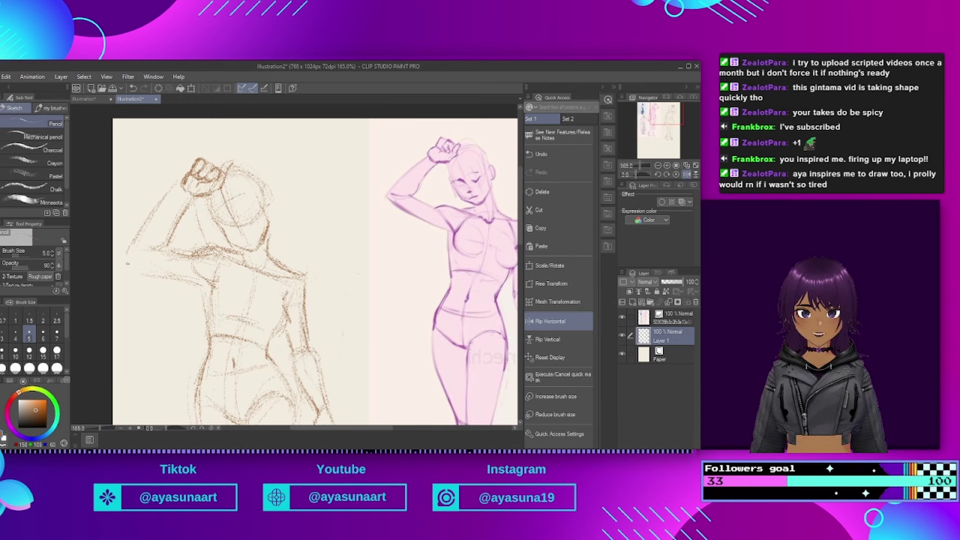
Step: Refine the raised arm's elbow and the underside of its upper arm toward the armpit
mouse_move(140, 248)
mouse_down()
mouse_move(165, 250)
mouse_move(181, 219)
mouse_move(138, 235)
mouse_up()
drag(168, 272, 202, 291)
scroll(352, 141, up, 4)
drag(148, 257, 178, 294)
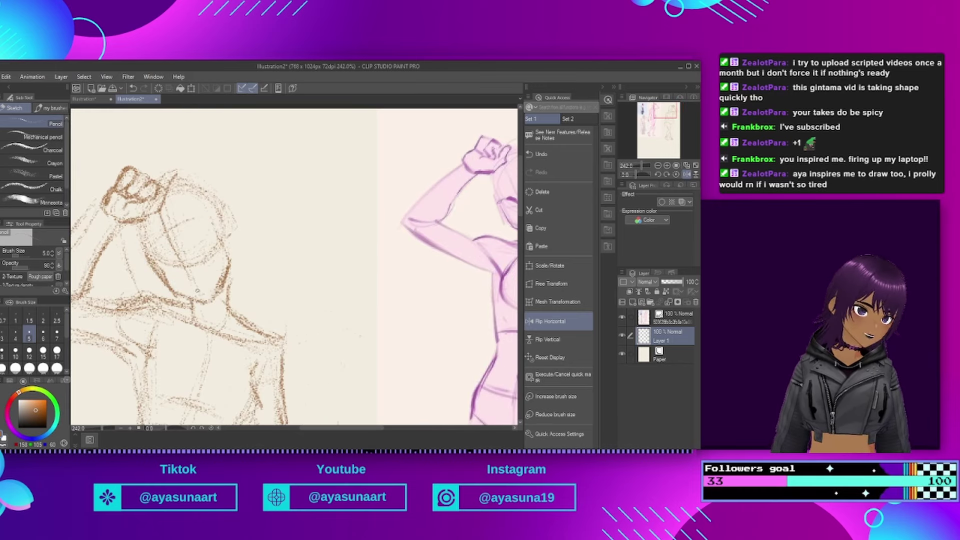
scroll(255, 201, down, 3)
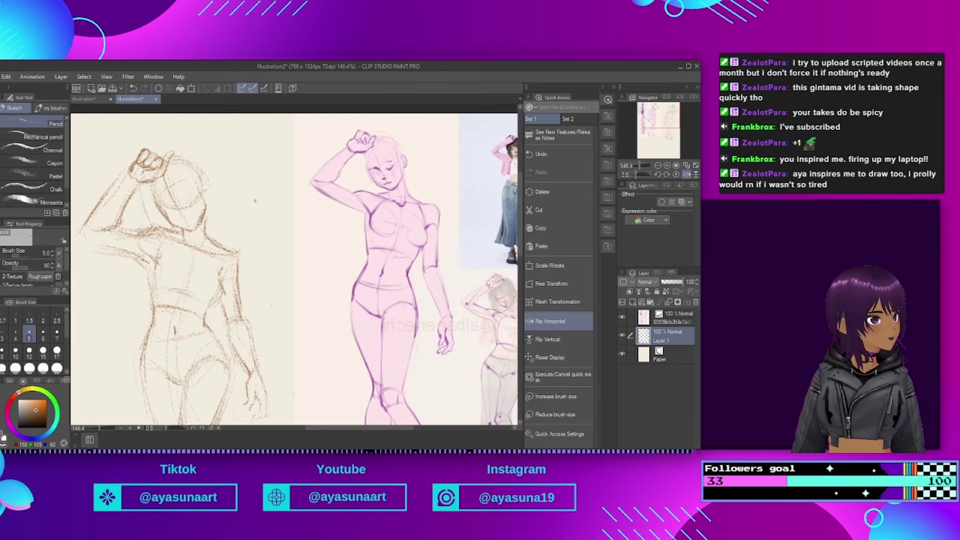
scroll(228, 204, down, 4)
scroll(225, 170, up, 5)
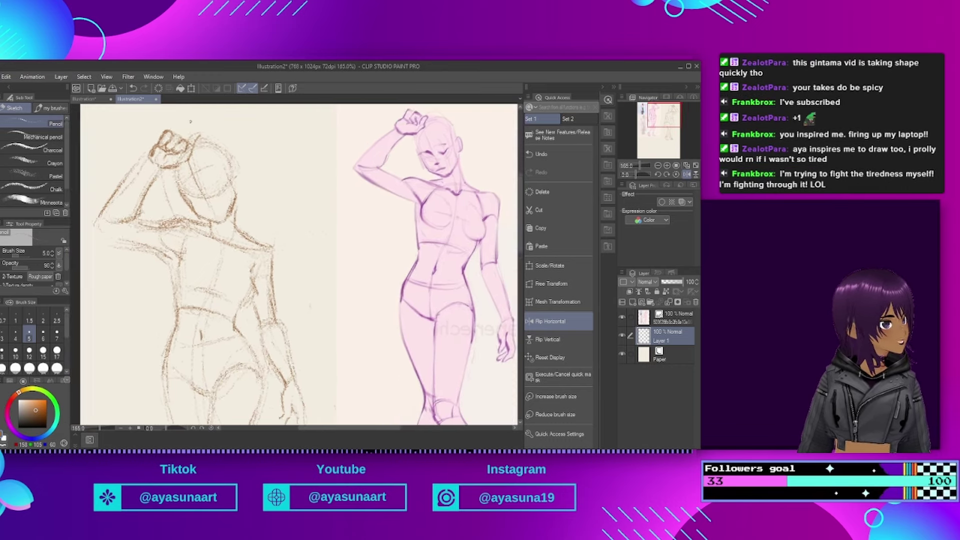
scroll(222, 137, down, 3)
scroll(300, 265, up, 3)
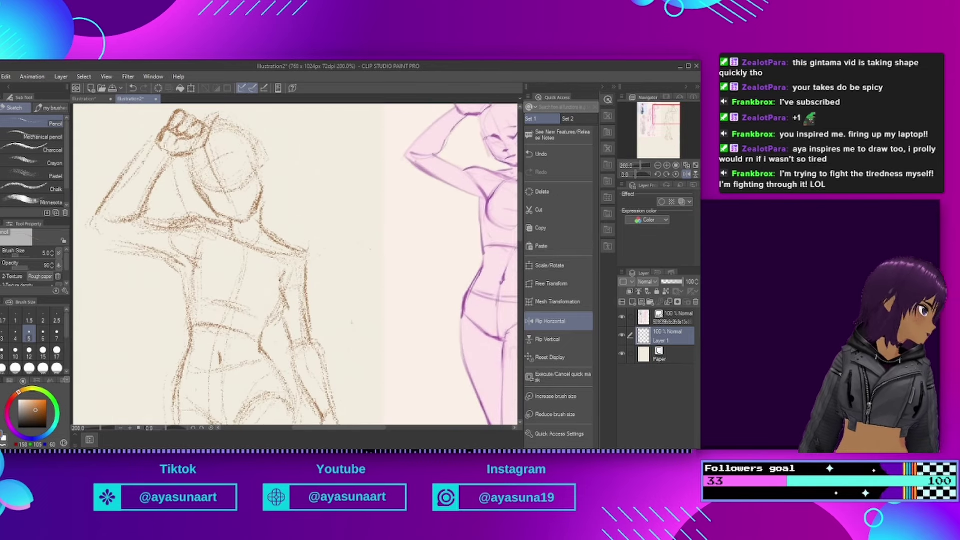
Step: Strengthen the ribcage contour below the raised arm's armpit and refine the opposite side of the torso down to the waist
mouse_move(204, 253)
mouse_down()
mouse_move(198, 275)
mouse_move(209, 298)
mouse_move(196, 275)
mouse_up()
drag(277, 301, 260, 313)
scroll(249, 308, down, 4)
scroll(267, 254, up, 3)
scroll(267, 254, up, 1)
mouse_move(275, 326)
mouse_down()
mouse_move(267, 337)
mouse_move(273, 377)
mouse_up()
scroll(283, 313, down, 3)
scroll(185, 158, up, 2)
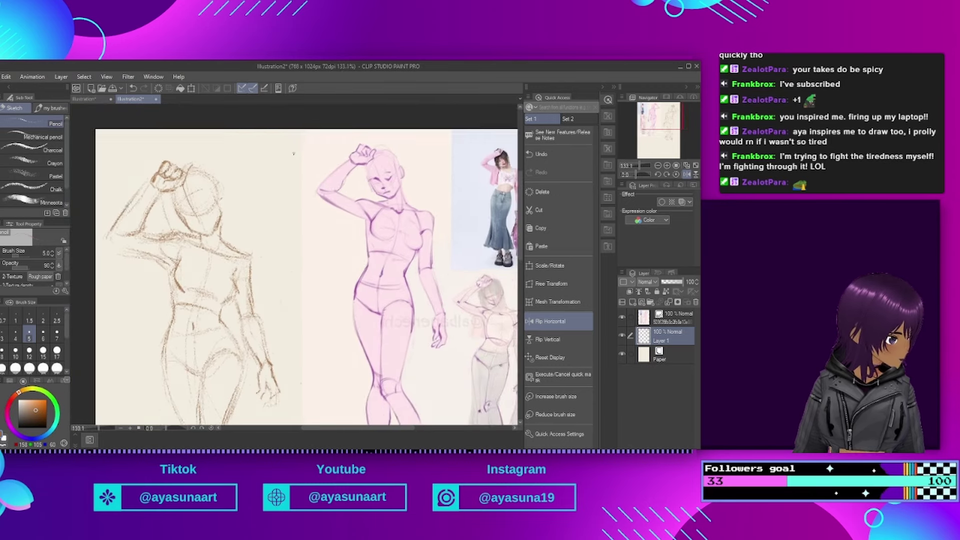
Step: Sketch the face with lowered eyes, brows, nose and mouth, and add the ear on the side of the head
scroll(184, 160, up, 3)
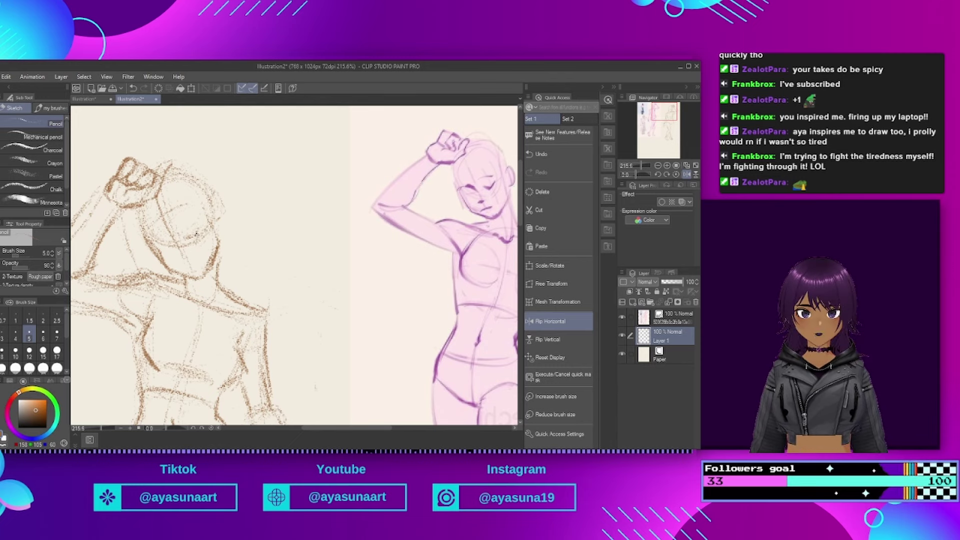
mouse_move(187, 240)
mouse_down()
mouse_move(201, 230)
mouse_move(167, 232)
mouse_move(192, 256)
mouse_up()
drag(176, 258, 195, 264)
mouse_move(217, 225)
mouse_down()
mouse_move(224, 218)
mouse_move(219, 239)
mouse_up()
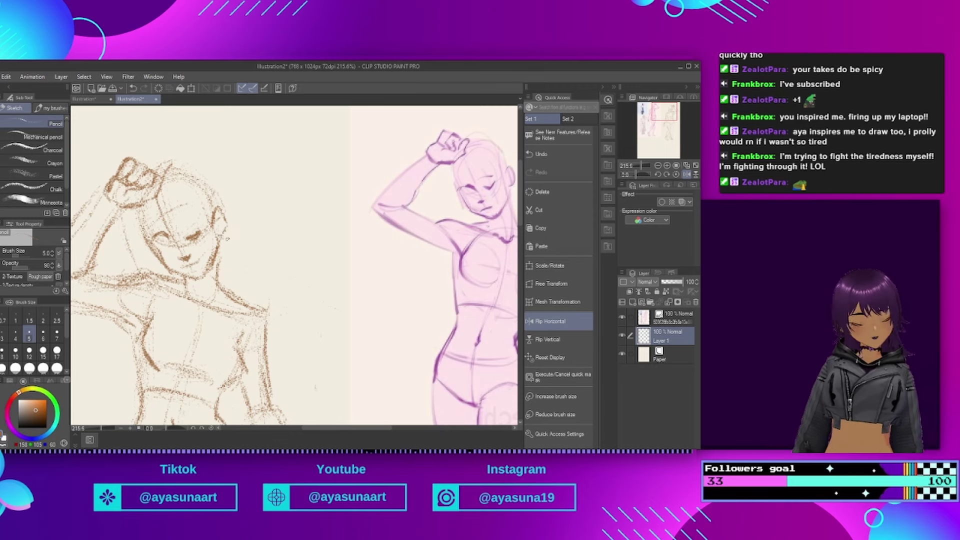
drag(162, 244, 174, 246)
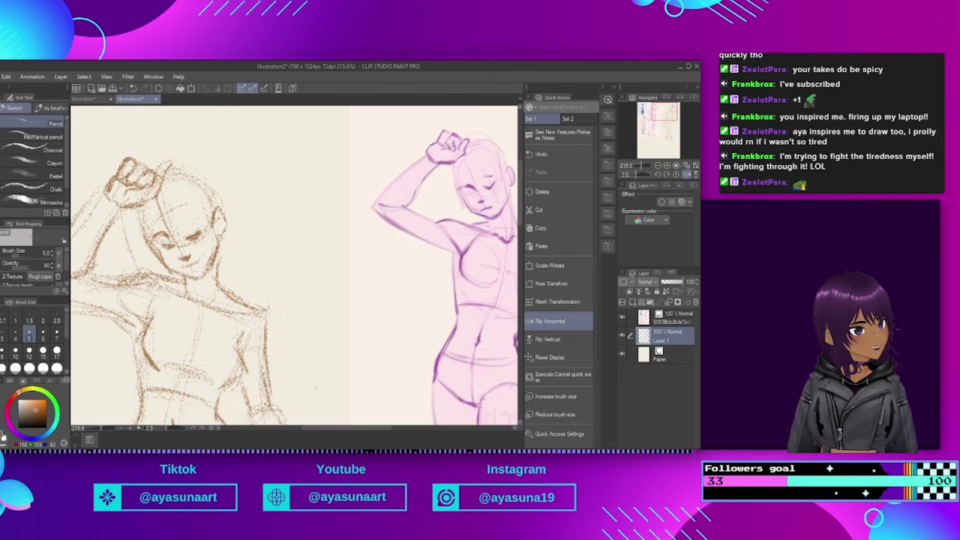
scroll(226, 188, down, 5)
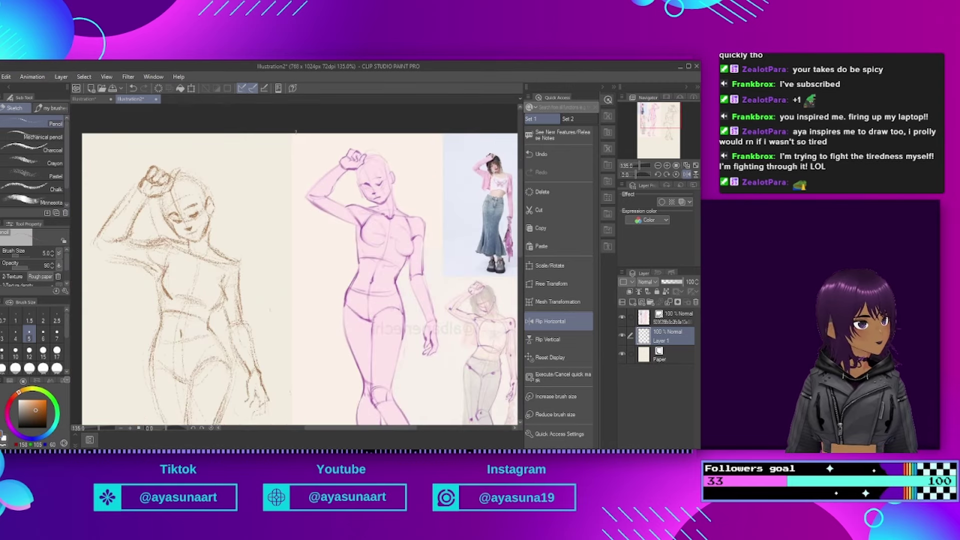
Step: Flip the canvas view horizontally back to its original orientation and sketch a light angled mark below the raised arm
click(555, 321)
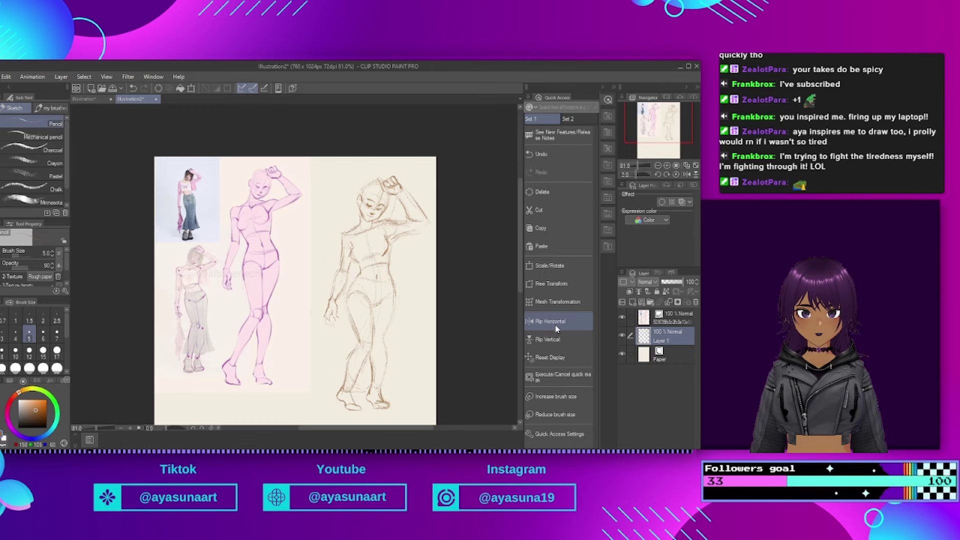
scroll(359, 302, up, 3)
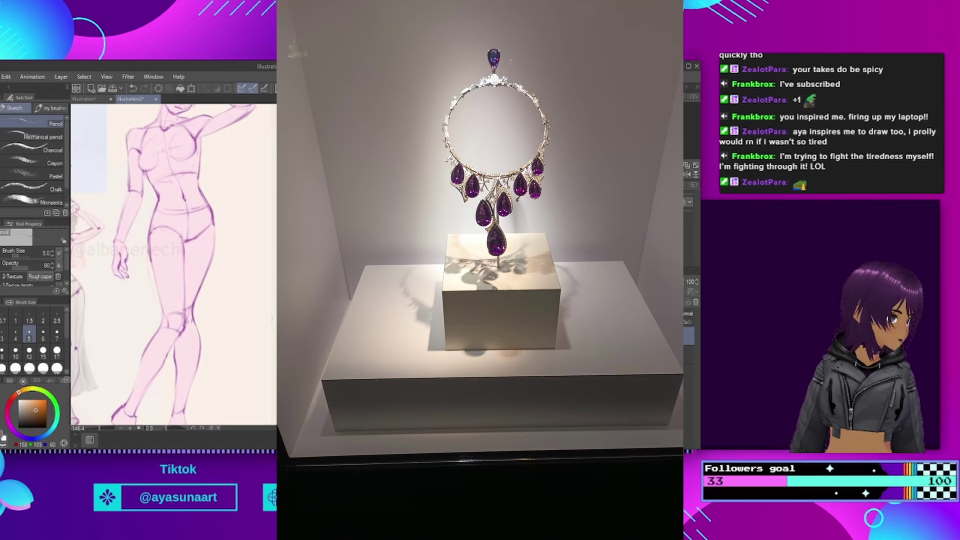
scroll(173, 264, down, 2)
scroll(174, 264, up, 1)
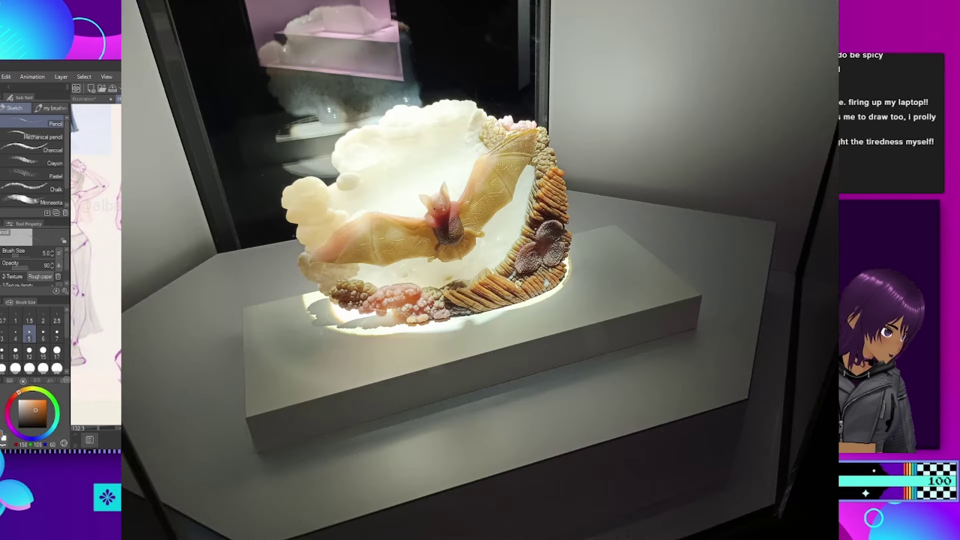
scroll(173, 264, up, 4)
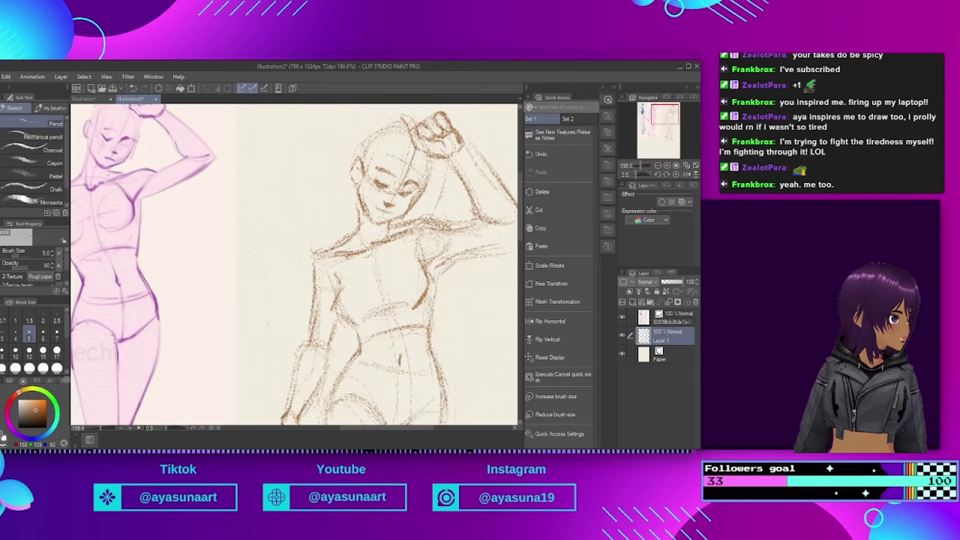
mouse_move(472, 289)
mouse_down()
mouse_move(507, 296)
mouse_move(504, 271)
mouse_up()
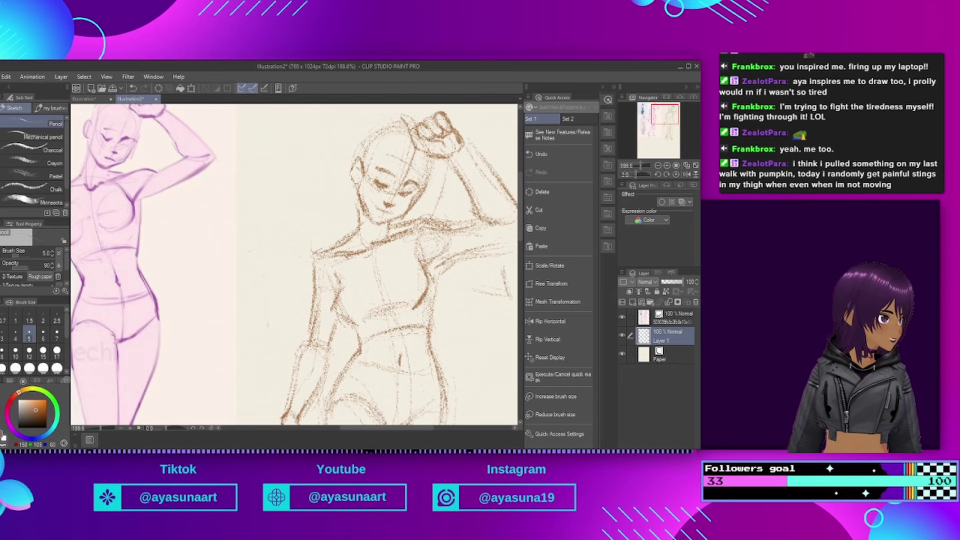
Step: Examine the reference's raised arm, shoulder and armpit up close and compare them with the sketch
scroll(324, 132, down, 3)
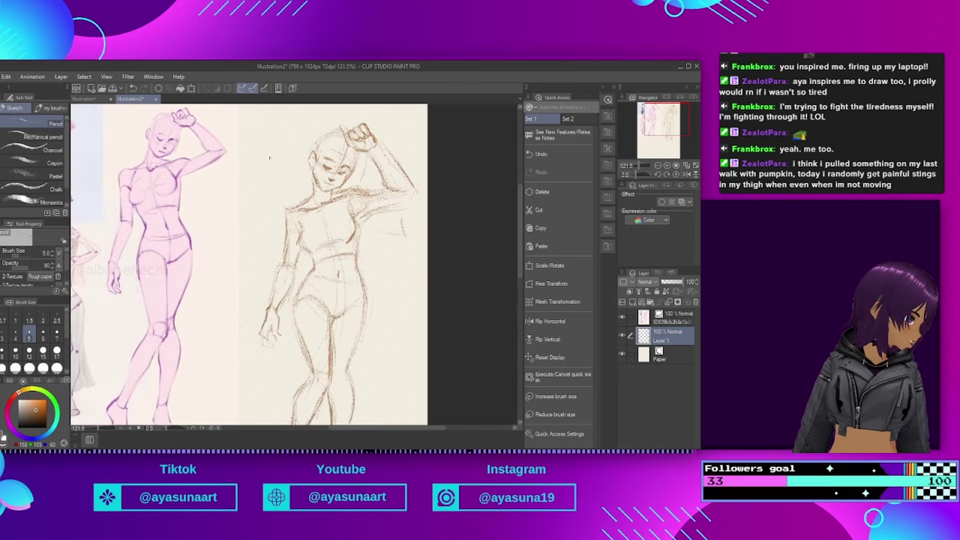
scroll(324, 132, up, 3)
scroll(325, 131, down, 1)
scroll(324, 131, up, 1)
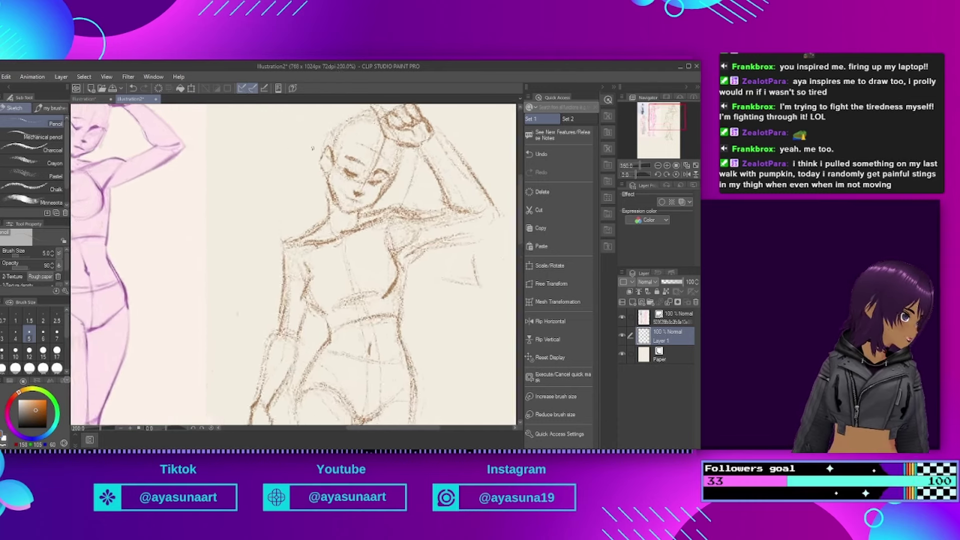
scroll(324, 131, down, 3)
drag(213, 144, 277, 144)
scroll(277, 144, up, 5)
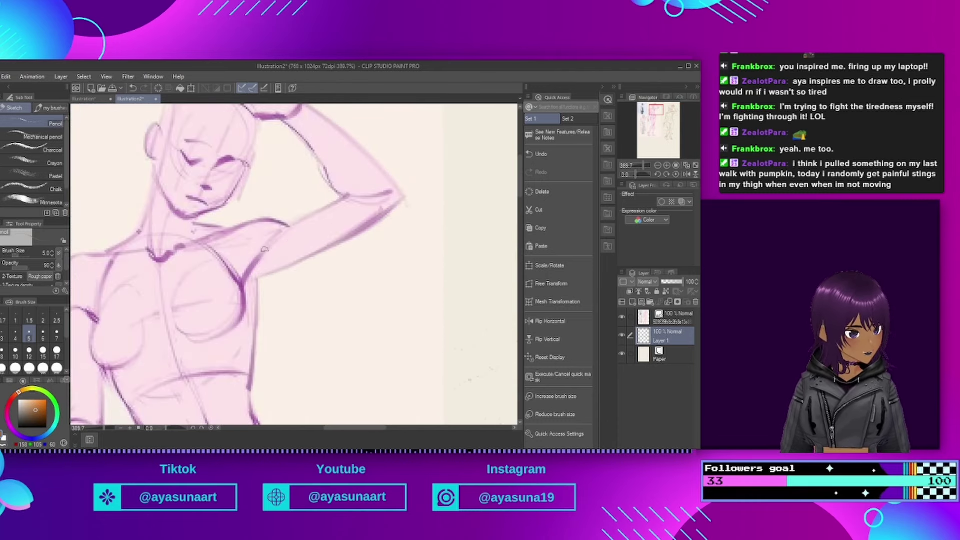
scroll(286, 235, down, 2)
scroll(245, 182, up, 1)
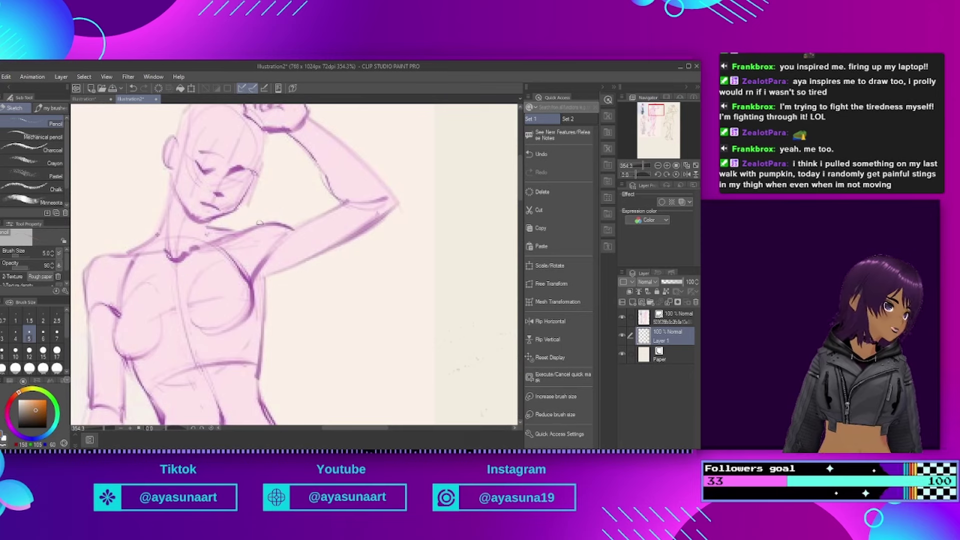
scroll(254, 176, down, 4)
scroll(187, 121, down, 1)
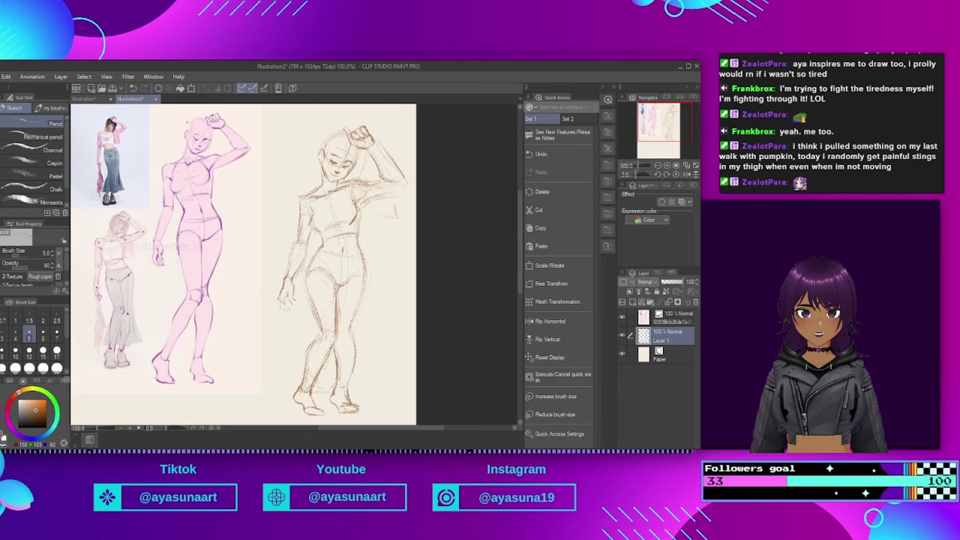
scroll(292, 221, up, 4)
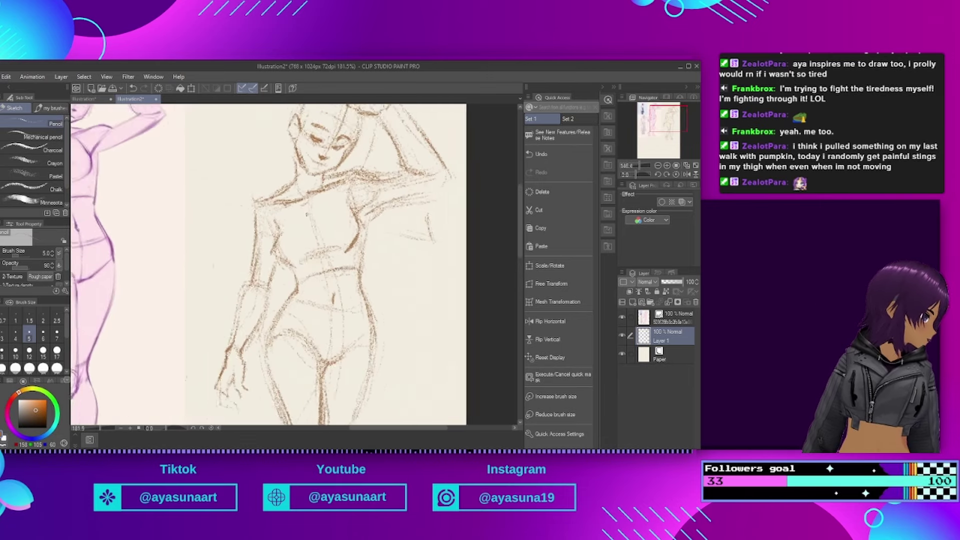
Step: Strengthen the torso contour below the raised arm from the ribcage through the waist to the hip
drag(293, 222, 267, 214)
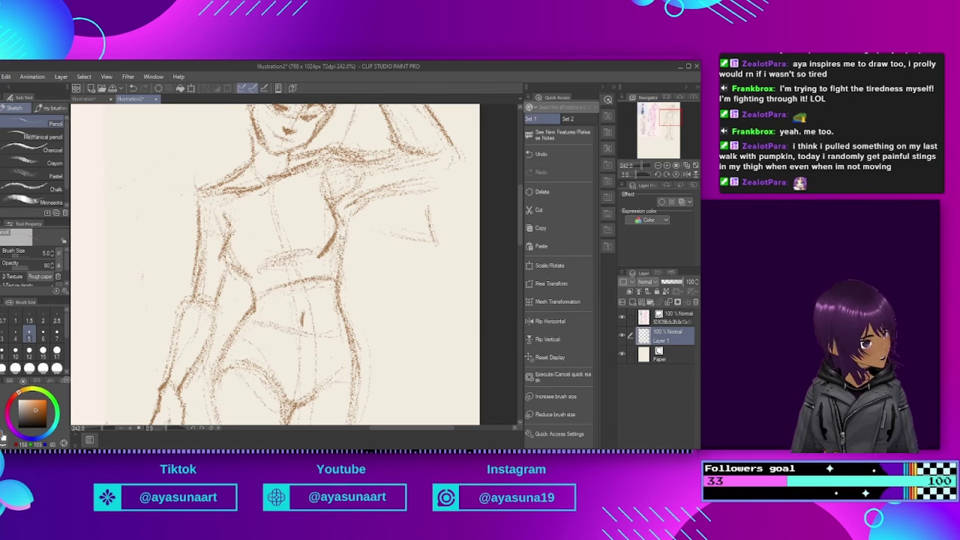
drag(342, 237, 336, 306)
scroll(300, 310, down, 4)
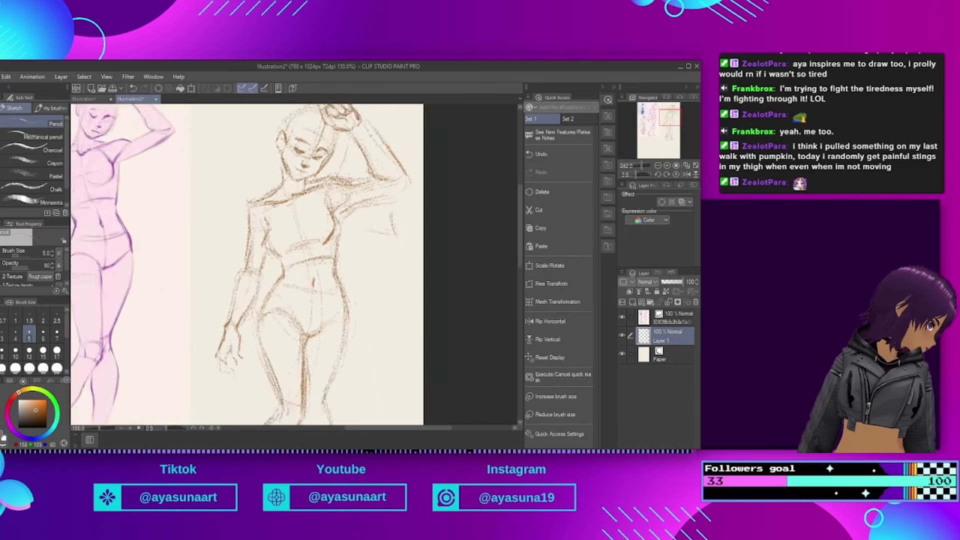
scroll(297, 303, up, 2)
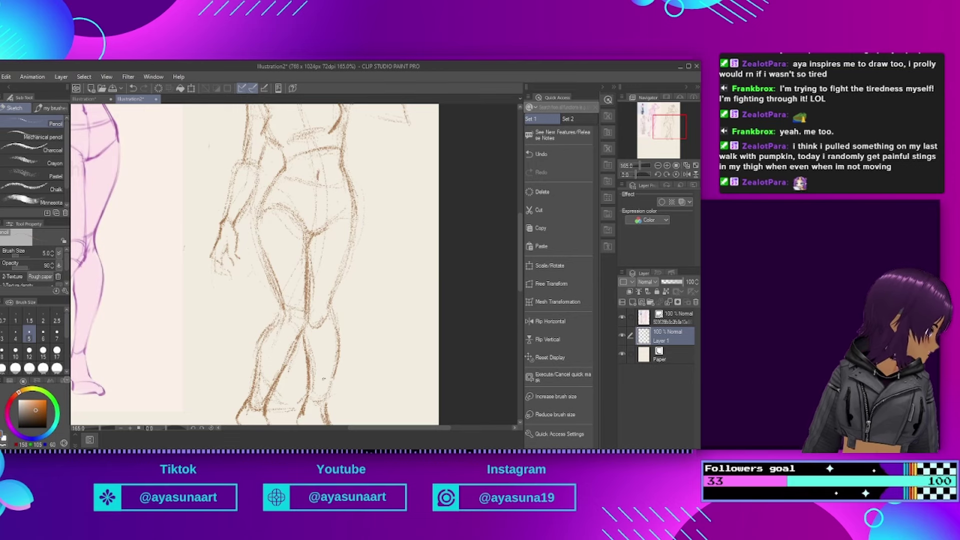
scroll(323, 378, down, 2)
scroll(330, 210, up, 3)
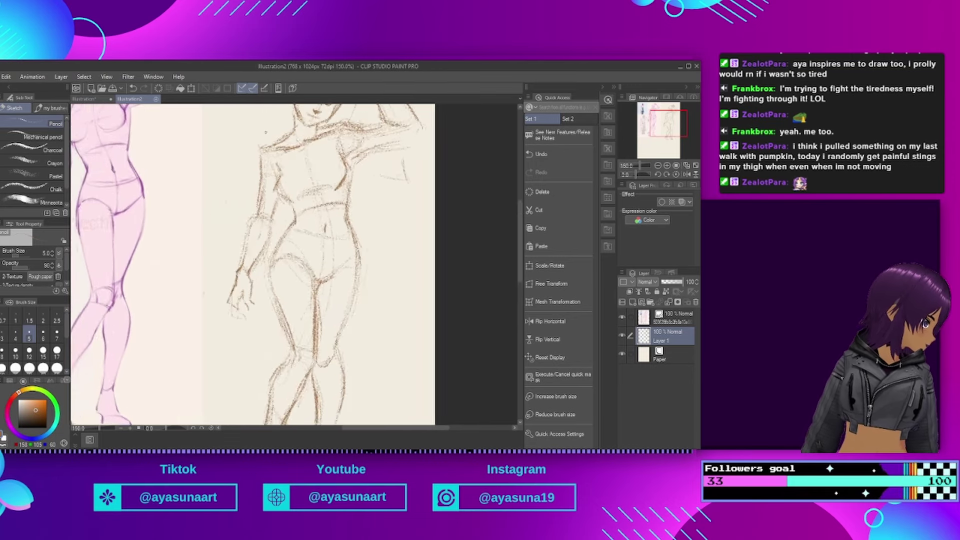
Step: Draw slanted guide lines beside the shoulders and across the hips to mark the tilt of the pose
scroll(335, 195, down, 4)
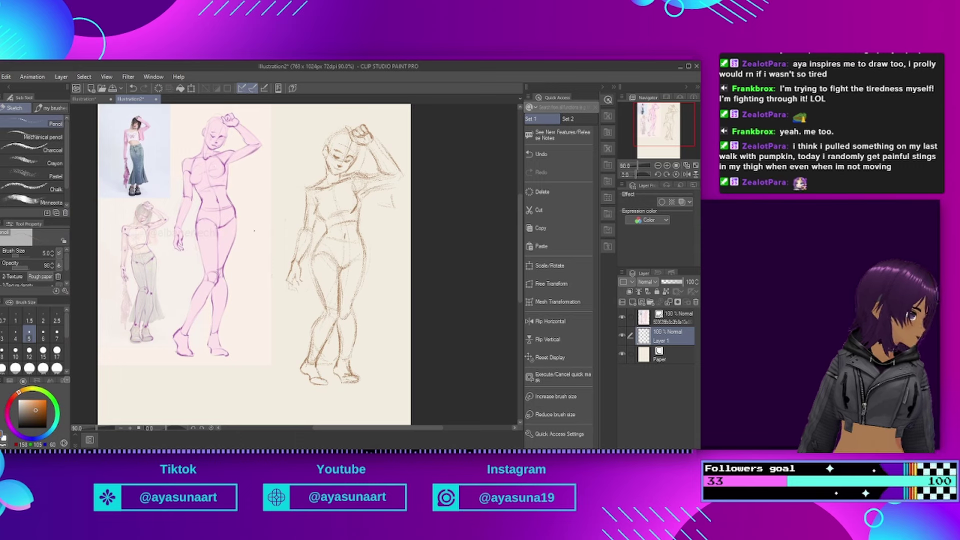
scroll(254, 231, up, 3)
scroll(315, 268, down, 2)
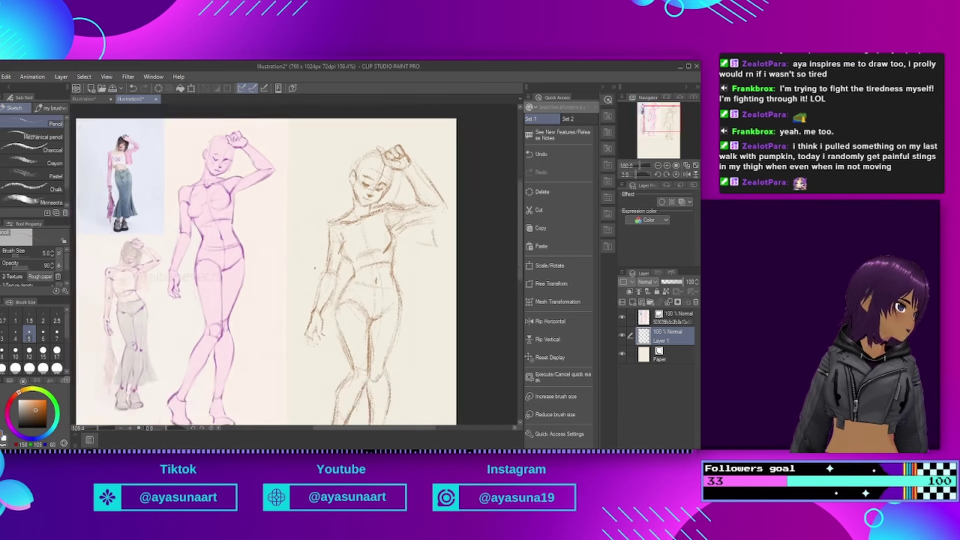
scroll(315, 268, up, 3)
drag(349, 223, 317, 235)
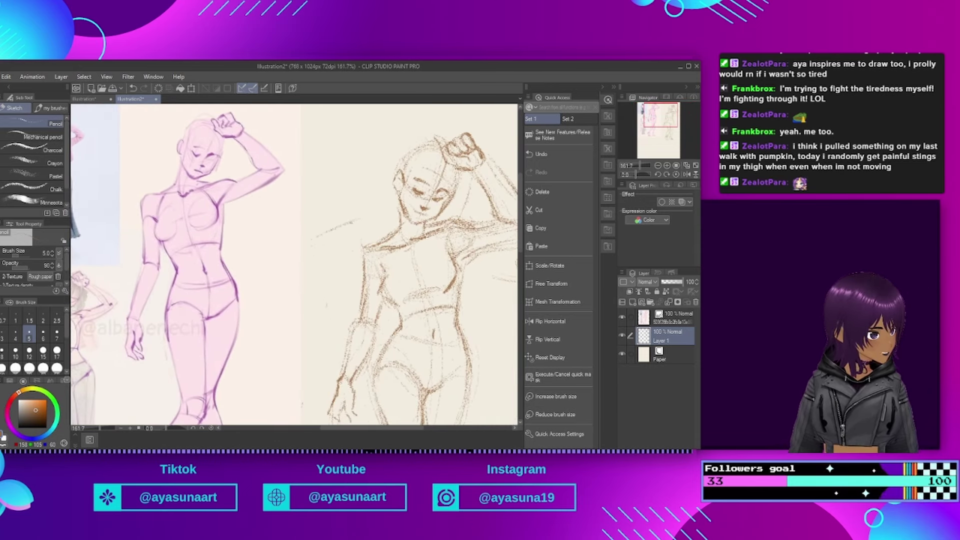
drag(441, 234, 425, 240)
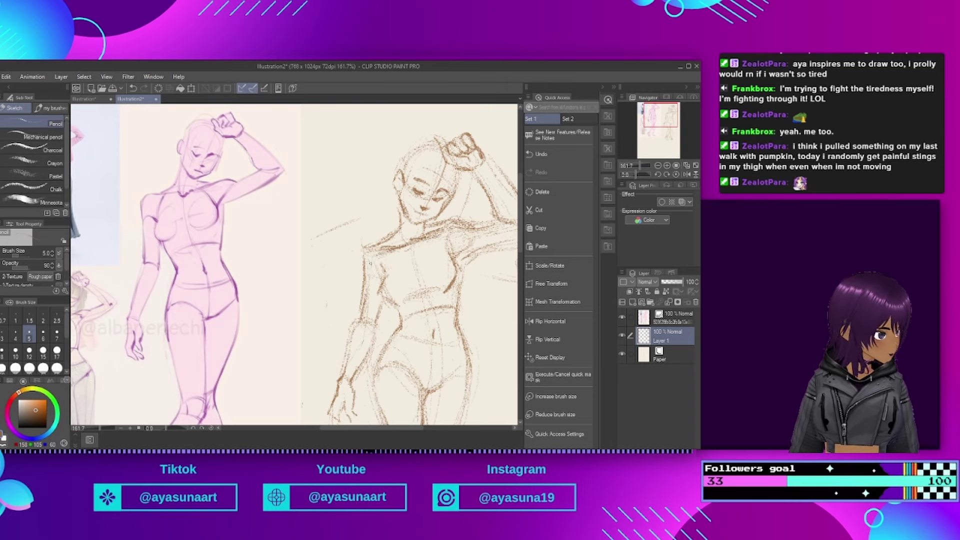
drag(414, 354, 456, 374)
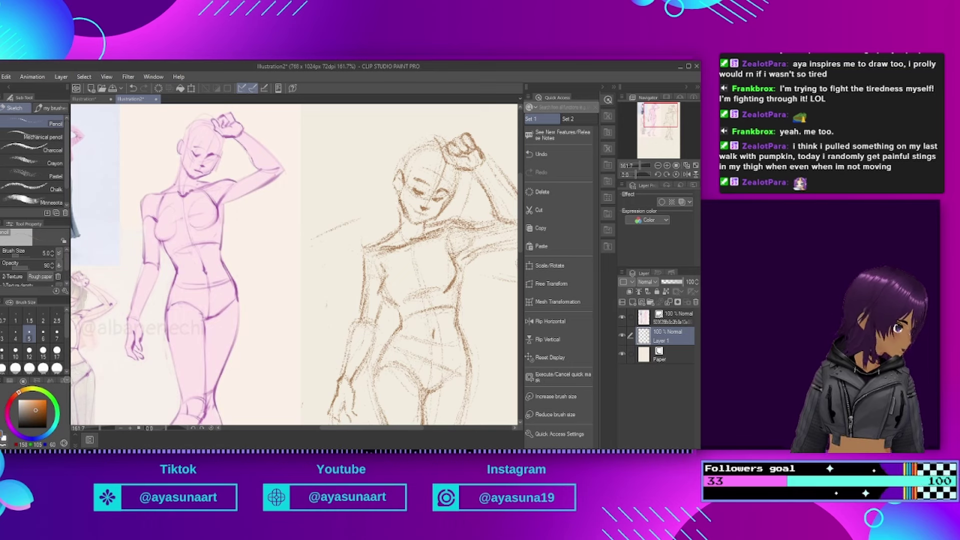
Step: Compare the sketch's overall proportions and body tilt with the reference figure
scroll(360, 150, down, 4)
scroll(304, 329, up, 3)
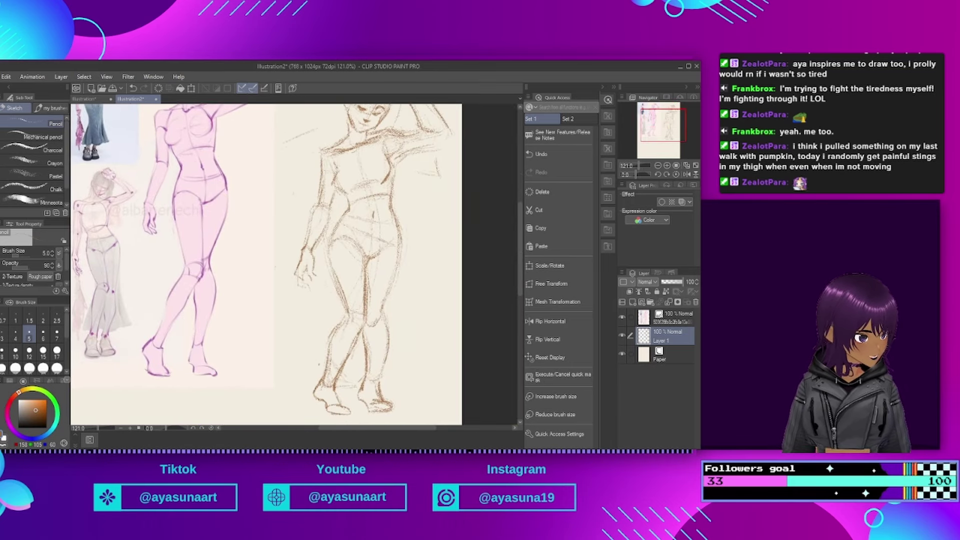
scroll(293, 193, down, 3)
scroll(329, 210, up, 2)
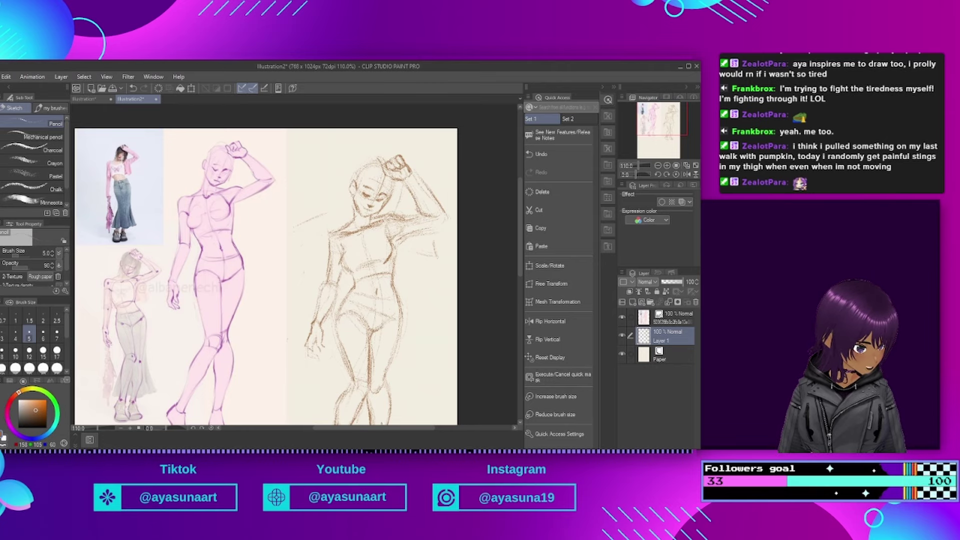
scroll(487, 170, up, 2)
scroll(271, 270, down, 3)
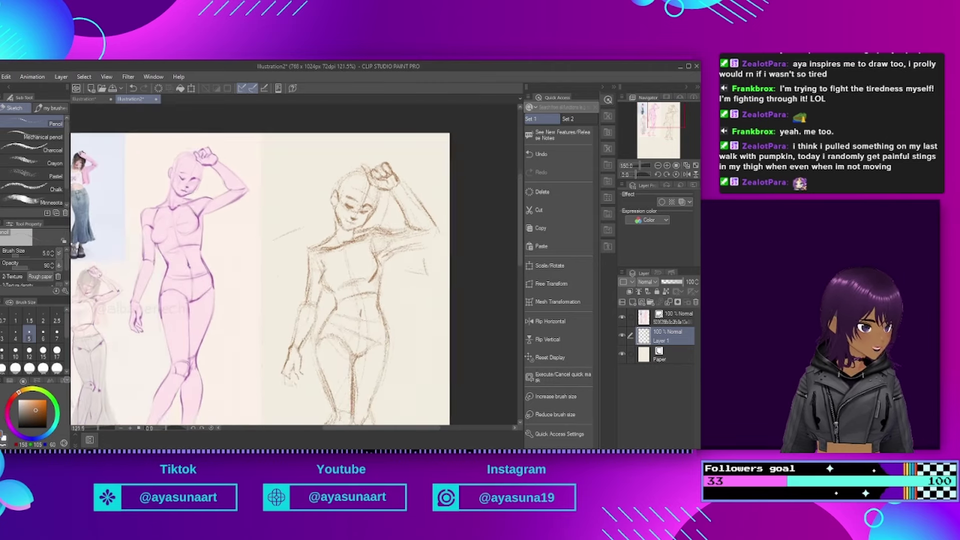
scroll(270, 270, up, 2)
scroll(320, 210, up, 2)
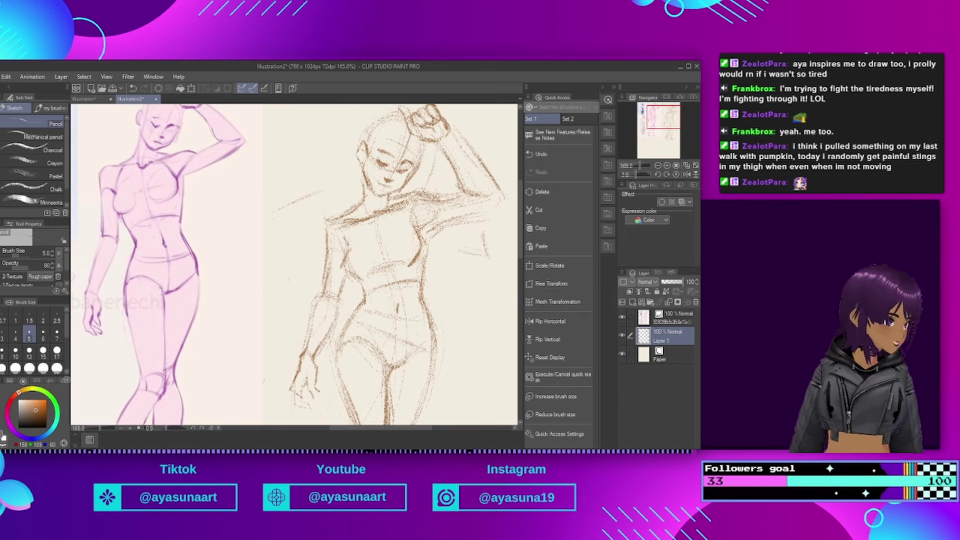
scroll(295, 265, down, 3)
scroll(295, 266, up, 4)
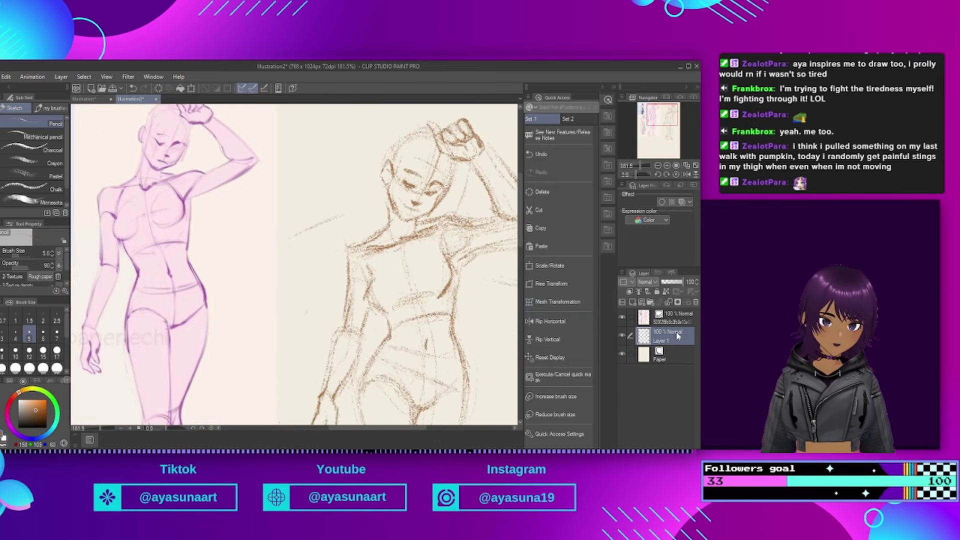
Step: Mirror the canvas view horizontally to check the figure in reverse, with the upper body in close view
click(550, 321)
key(ctrl+minus)
scroll(177, 143, up, 3)
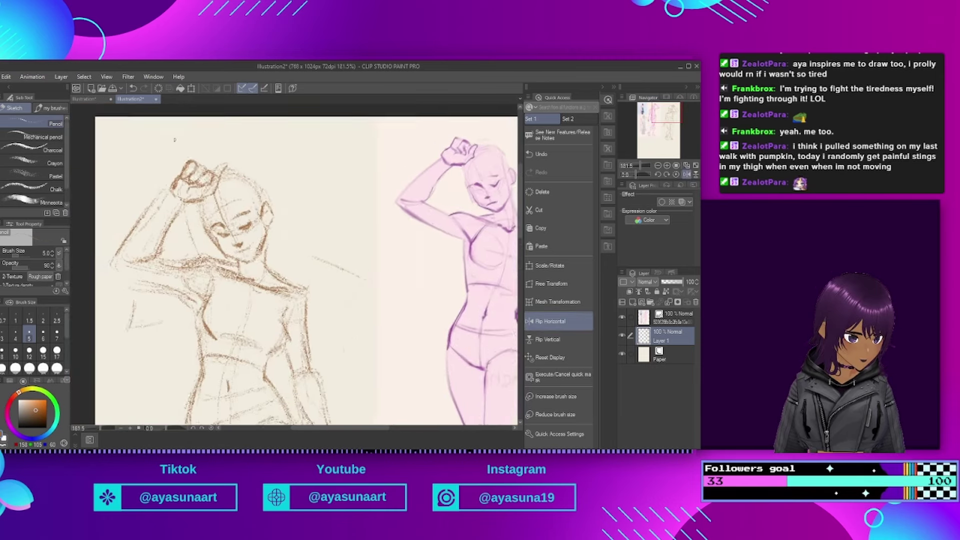
Step: Add a new layer above the figure sketch and switch to the Mechanical pencil
scroll(177, 151, down, 8)
scroll(165, 183, up, 4)
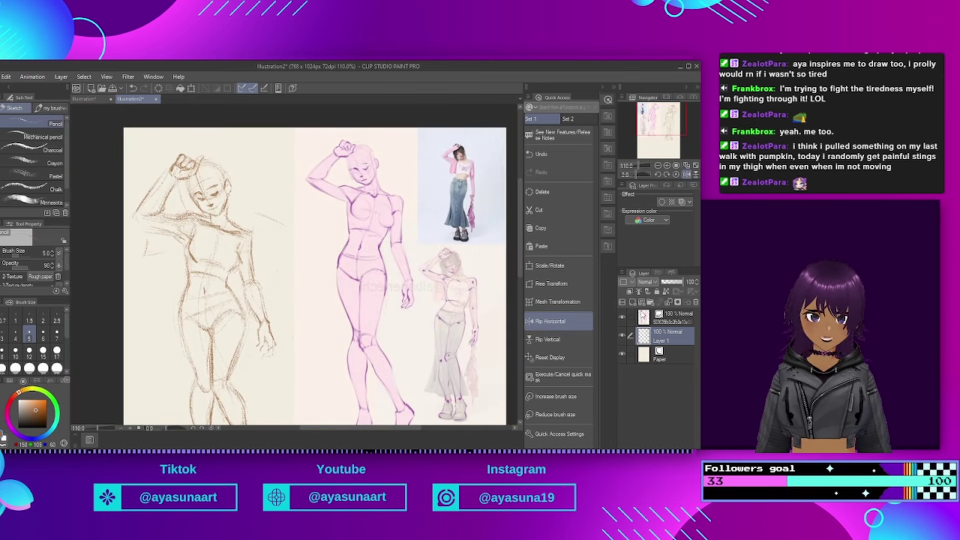
click(632, 302)
scroll(200, 235, up, 3)
scroll(200, 235, down, 2)
scroll(199, 121, up, 1)
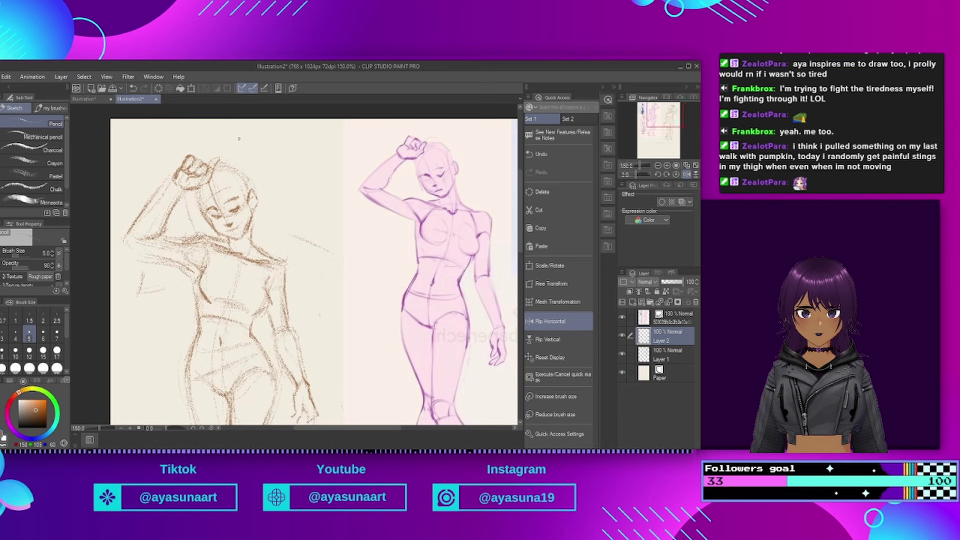
scroll(200, 121, down, 2)
click(11, 138)
scroll(270, 164, up, 1)
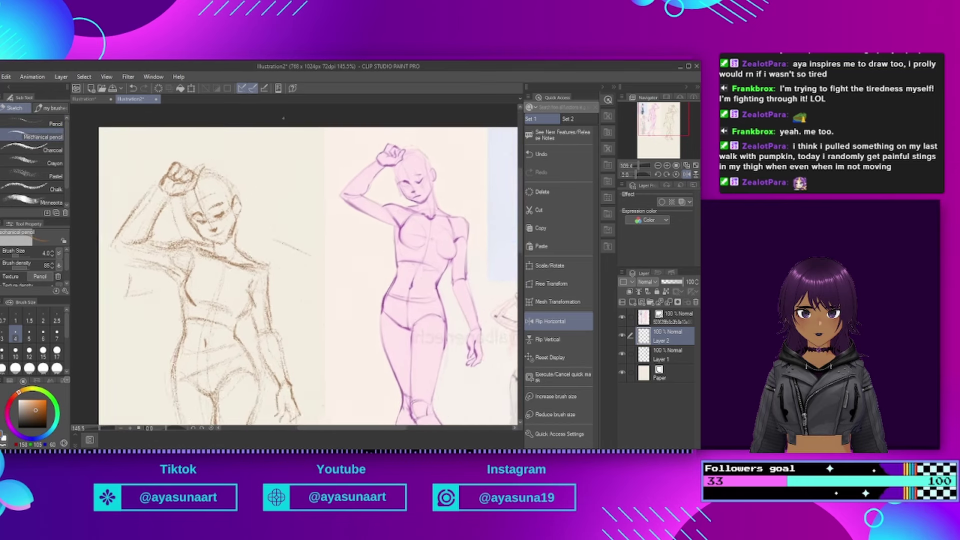
Step: Sketch the bangs and the face-framing strands over the forehead and cheeks of the figure's head
scroll(195, 164, down, 1)
scroll(195, 164, up, 1)
scroll(203, 163, up, 1)
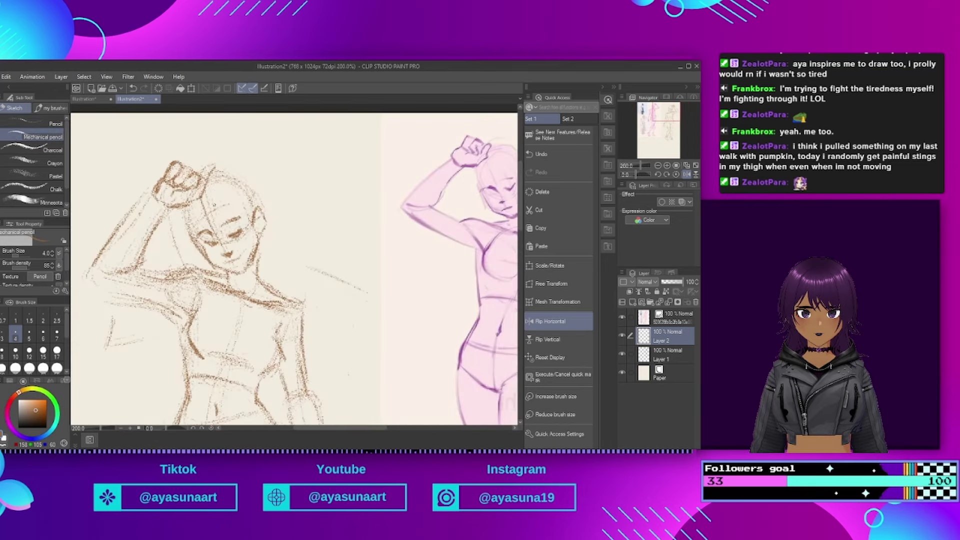
drag(219, 203, 258, 271)
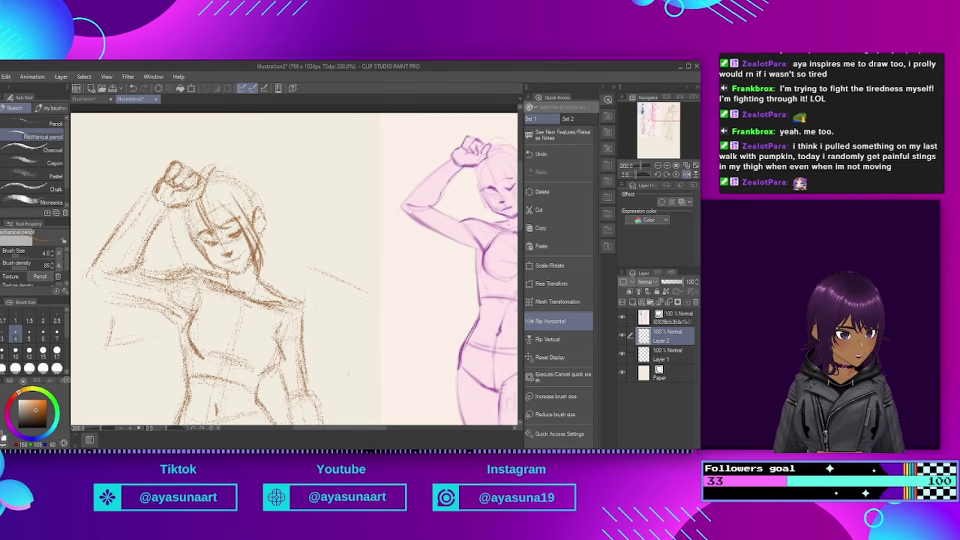
scroll(288, 192, down, 4)
scroll(288, 192, up, 4)
drag(135, 236, 138, 272)
drag(141, 268, 153, 292)
mouse_move(144, 236)
mouse_down()
mouse_move(163, 290)
mouse_move(145, 278)
mouse_up()
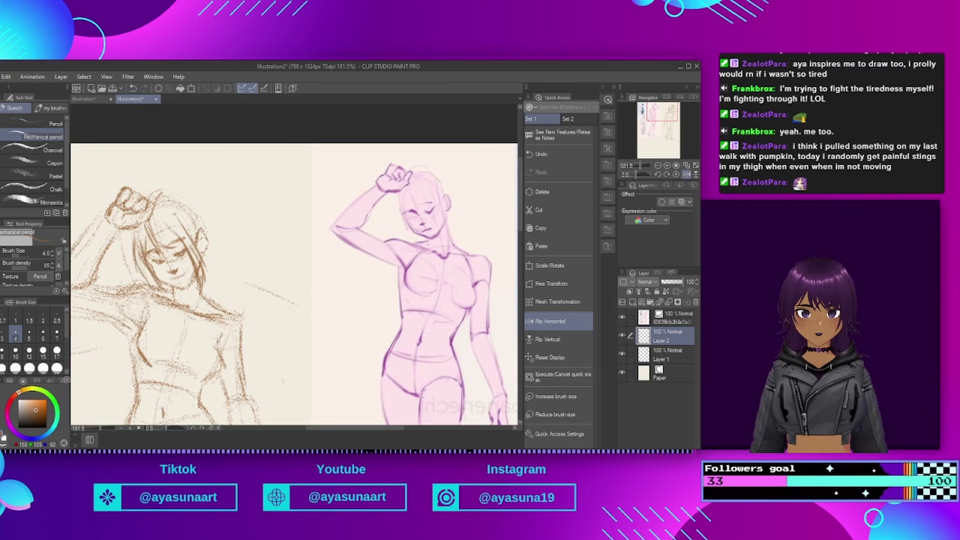
drag(179, 210, 213, 279)
Step: Build up the rest of the hairstyle with strokes around the crown and loose locks at the sides of the head
scroll(207, 253, down, 3)
scroll(190, 254, up, 5)
mouse_move(181, 226)
mouse_down()
mouse_move(215, 290)
mouse_move(198, 310)
mouse_move(208, 296)
mouse_move(190, 222)
mouse_up()
mouse_move(171, 222)
mouse_down()
mouse_move(193, 233)
mouse_move(214, 280)
mouse_up()
drag(156, 225, 186, 260)
drag(131, 277, 120, 305)
mouse_move(160, 273)
mouse_down()
mouse_move(134, 298)
mouse_move(154, 295)
mouse_up()
drag(114, 284, 105, 328)
drag(134, 325, 122, 344)
drag(99, 276, 92, 306)
drag(135, 300, 99, 361)
drag(205, 308, 195, 351)
scroll(170, 220, down, 11)
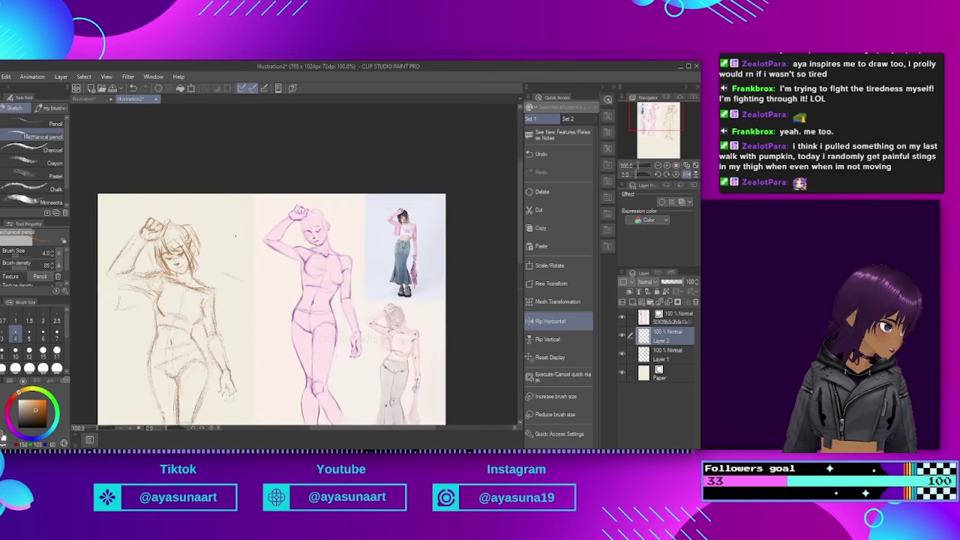
Step: Sketch the crop top's lower edge and the jacket's open front edges along both sides of the torso
scroll(216, 300, up, 7)
scroll(215, 240, down, 2)
scroll(160, 308, up, 1)
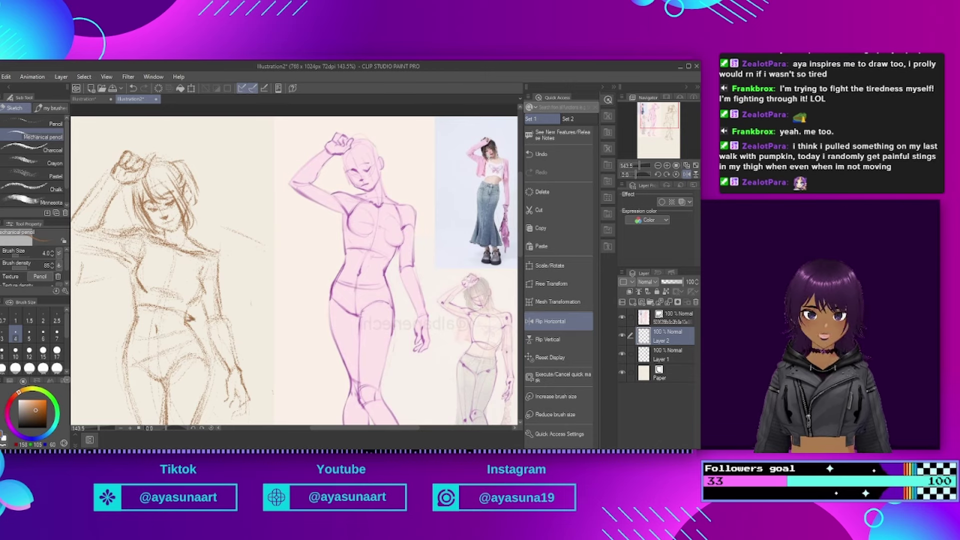
drag(164, 254, 196, 253)
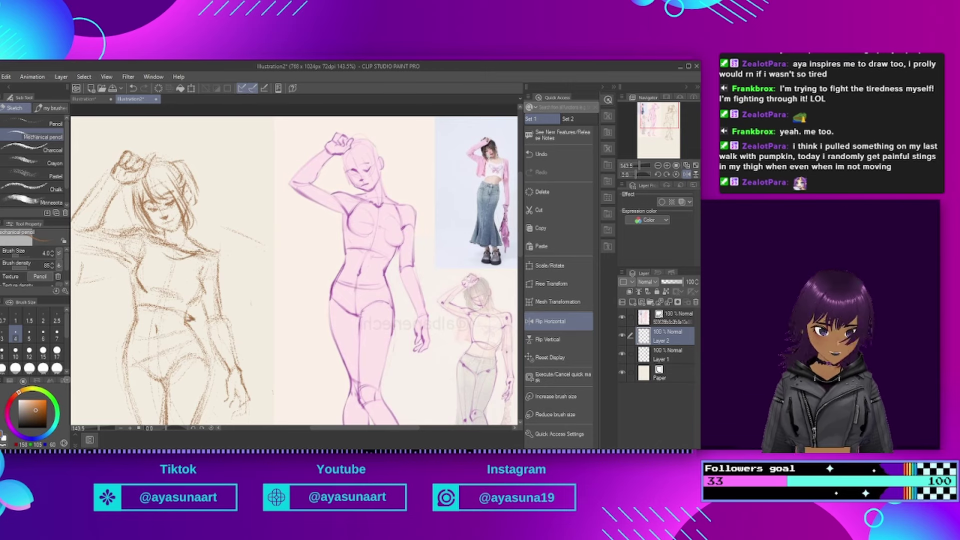
drag(133, 297, 128, 314)
drag(201, 269, 197, 314)
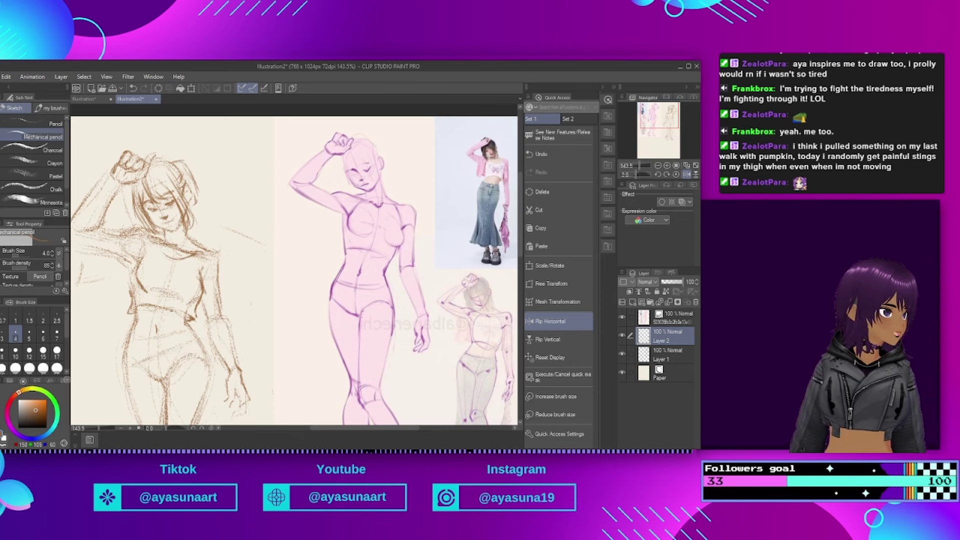
drag(200, 279, 199, 320)
Step: Compare the outfit sketch with the clothed photo and the pose references
scroll(242, 130, down, 3)
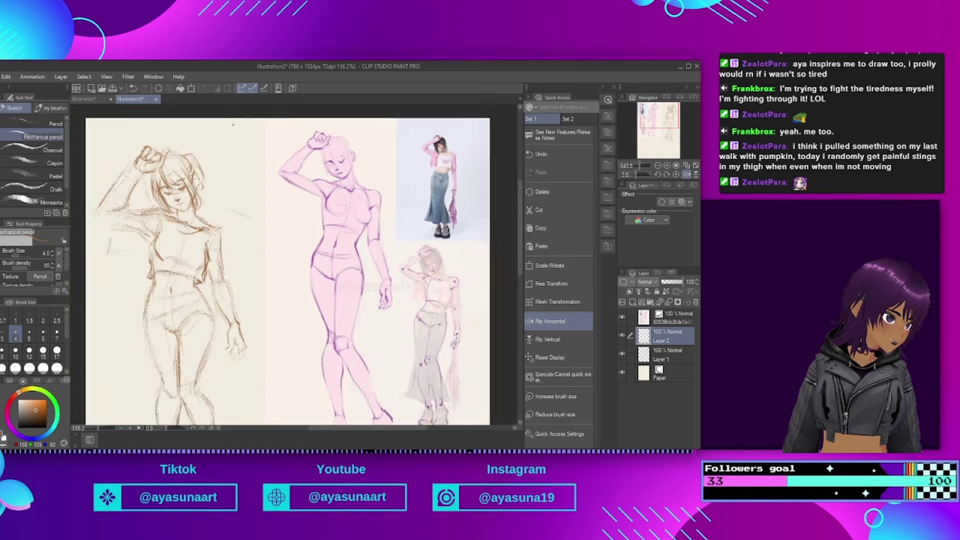
scroll(242, 130, up, 4)
scroll(241, 130, down, 3)
scroll(446, 168, up, 6)
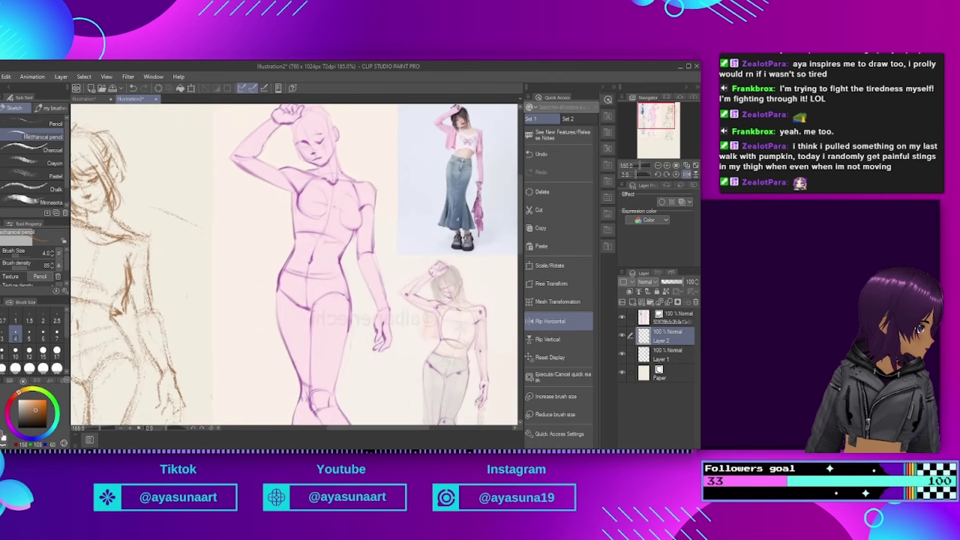
scroll(445, 168, down, 2)
scroll(440, 185, down, 4)
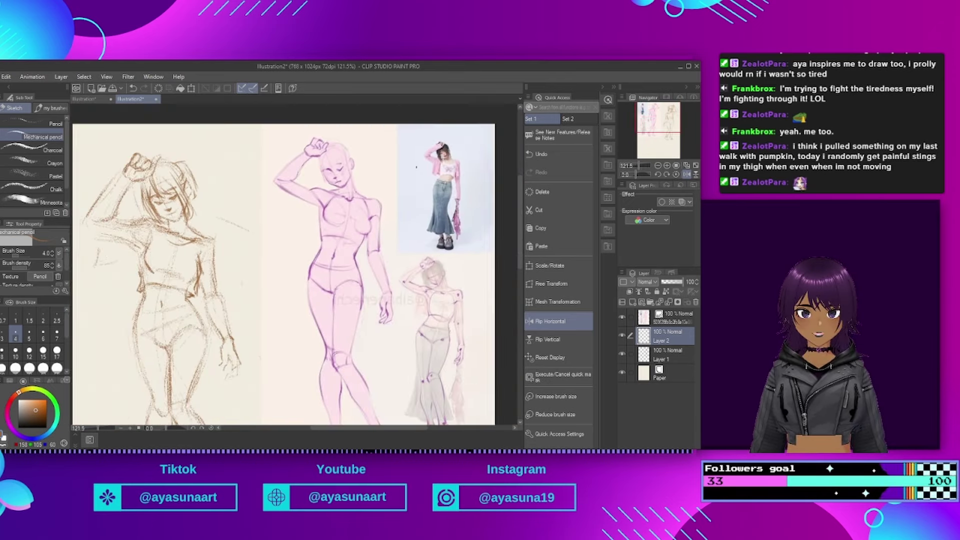
scroll(243, 195, up, 2)
scroll(243, 195, down, 1)
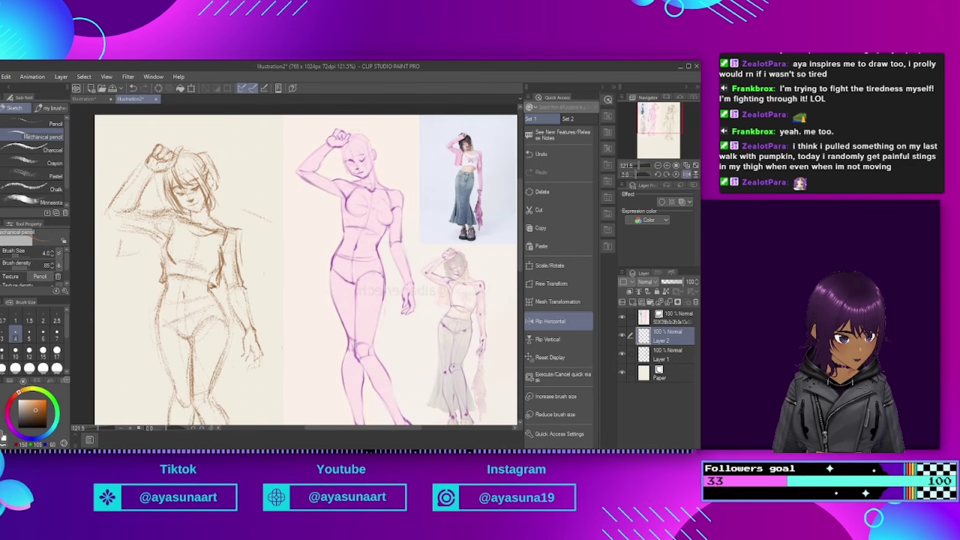
Step: Draw the flared sleeve on the lowered arm and the long cloth hanging from that hand
mouse_move(229, 300)
mouse_down()
mouse_move(248, 341)
mouse_move(260, 336)
mouse_move(254, 423)
mouse_up()
drag(247, 369, 263, 419)
scroll(278, 304, down, 2)
scroll(240, 415, up, 4)
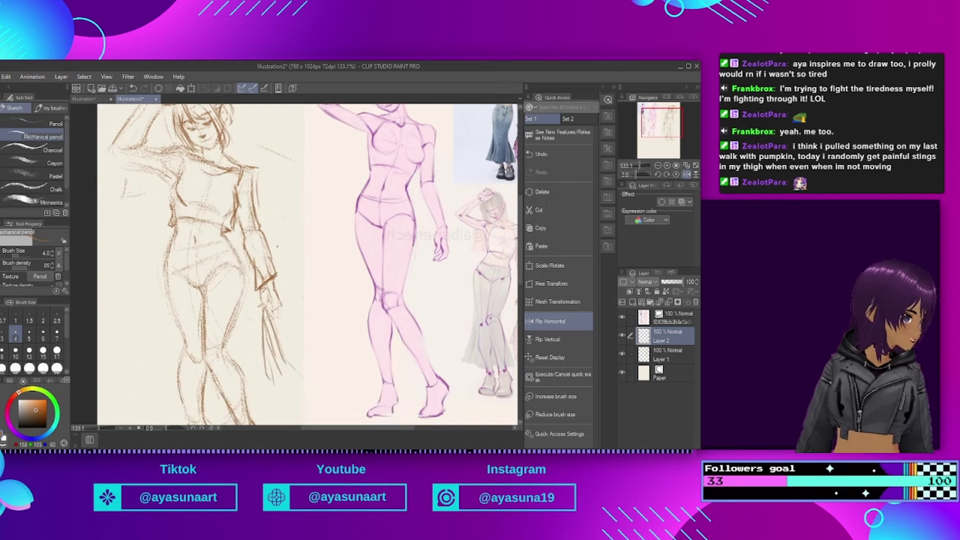
mouse_move(261, 353)
mouse_down()
mouse_move(268, 393)
mouse_move(290, 416)
mouse_up()
mouse_move(281, 368)
mouse_down()
mouse_move(296, 395)
mouse_move(303, 384)
mouse_up()
scroll(293, 397, down, 3)
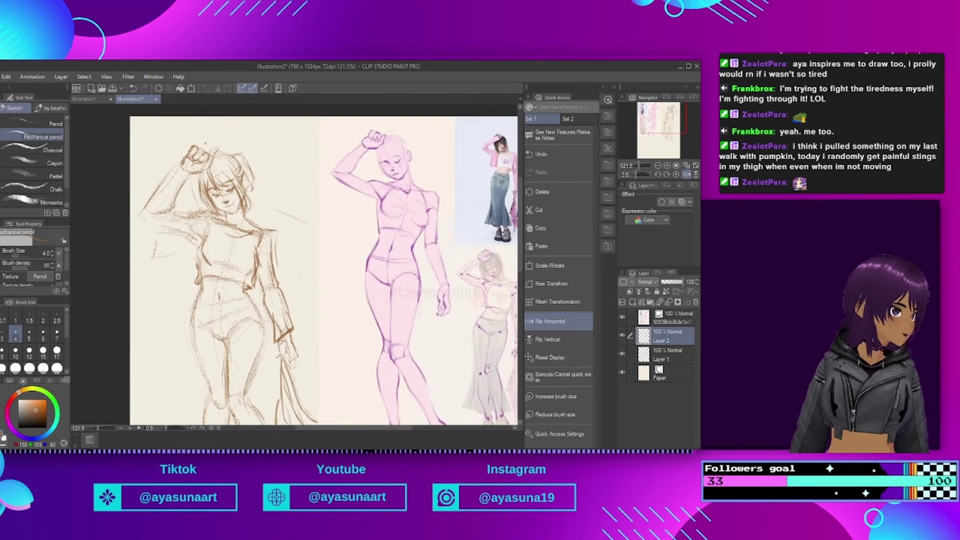
Step: Sketch the jacket's loose drape below the raised arm, then mirror the canvas view back horizontally
scroll(195, 142, up, 5)
scroll(195, 142, down, 4)
mouse_move(195, 209)
mouse_down()
mouse_move(205, 258)
mouse_move(175, 259)
mouse_up()
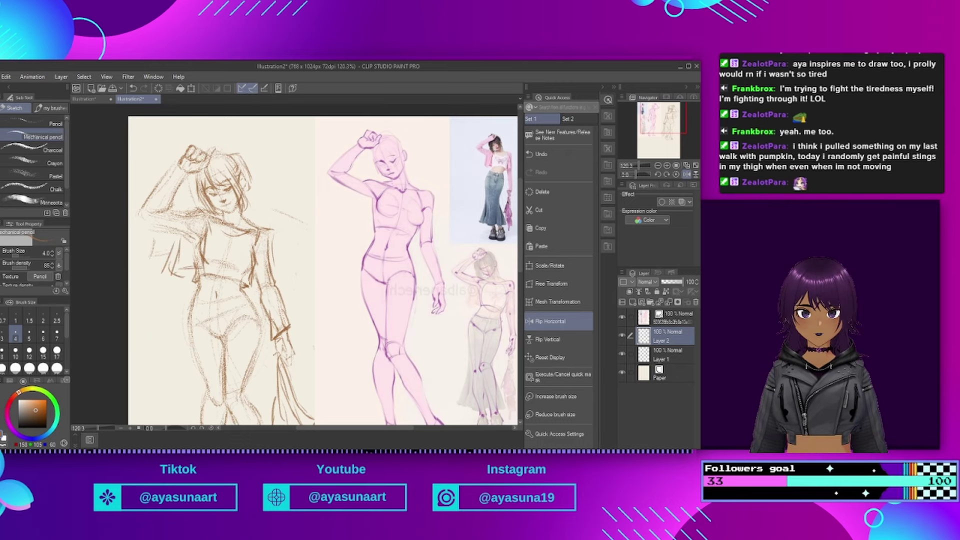
click(542, 322)
scroll(350, 129, up, 2)
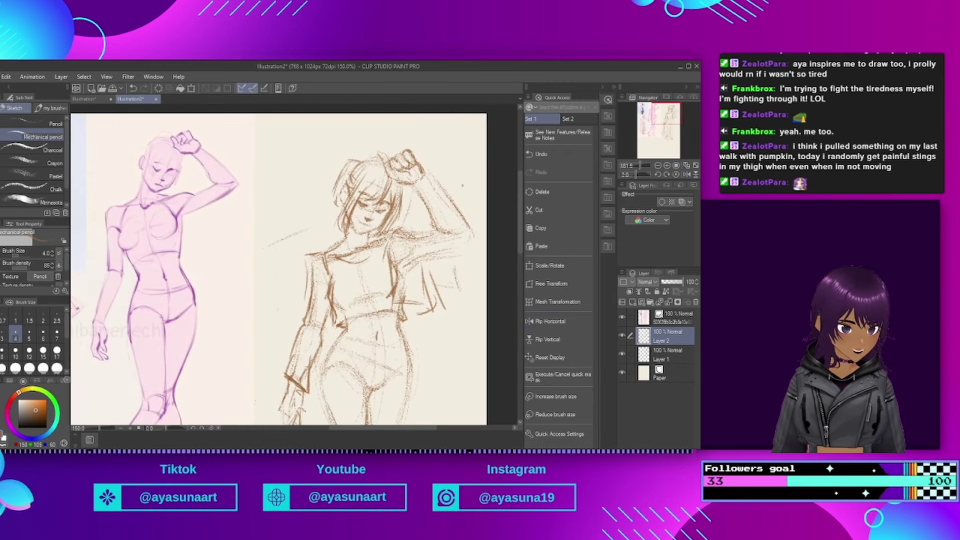
Step: Outline the jacket's front edge and hem beneath the raised arm and reinforce the sleeve around the bent elbow
scroll(463, 186, down, 3)
scroll(369, 245, up, 2)
scroll(369, 246, down, 1)
scroll(370, 245, up, 2)
mouse_move(398, 225)
mouse_down()
mouse_move(388, 262)
mouse_move(394, 294)
mouse_up()
drag(396, 295, 429, 301)
key(ctrl+minus)
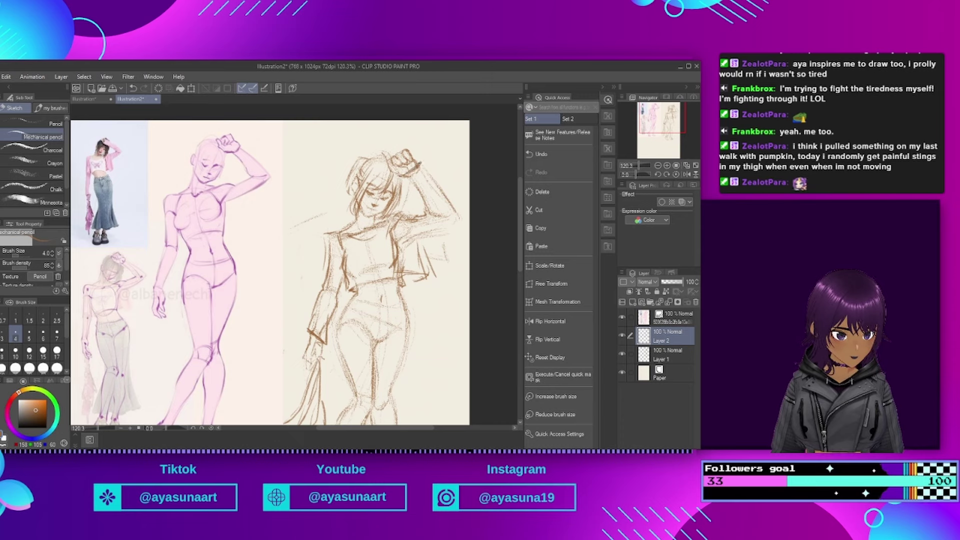
drag(458, 216, 449, 229)
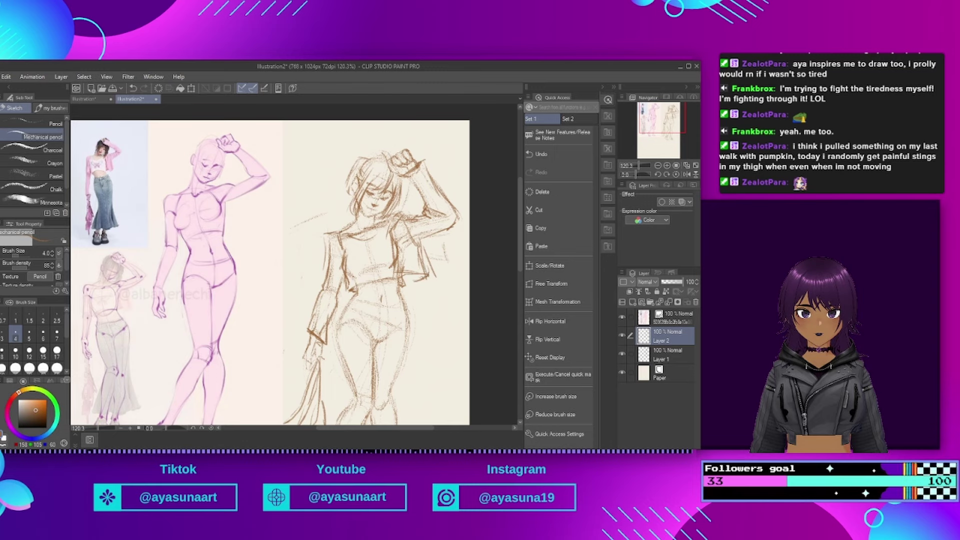
Step: Darken the jacket's front edges on both sides of the crop top and define the neckline and navel
drag(340, 265, 345, 292)
drag(347, 239, 350, 274)
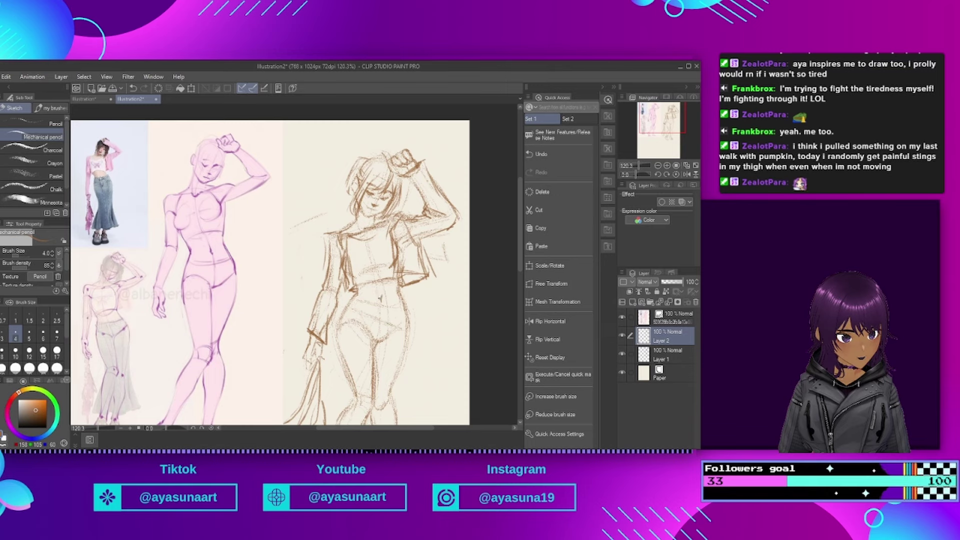
mouse_move(399, 215)
mouse_down()
mouse_move(388, 233)
mouse_move(396, 277)
mouse_up()
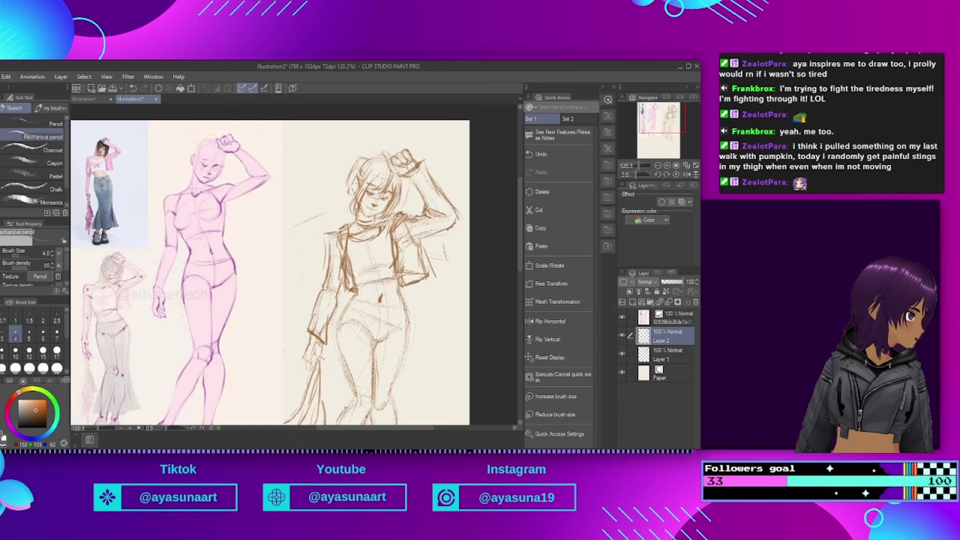
Step: Draw the skirt's slanted waistband across the hips and mirror the canvas view horizontally
scroll(325, 224, down, 2)
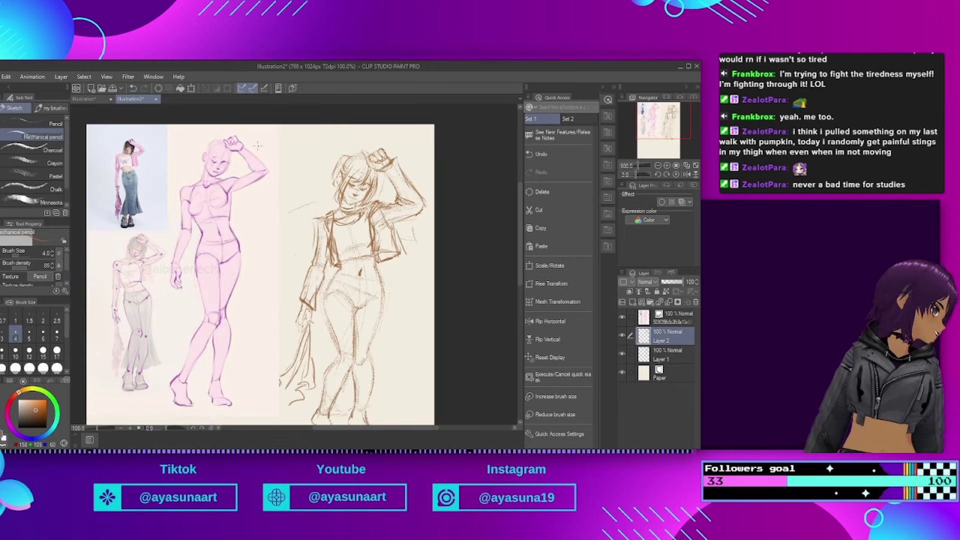
scroll(324, 224, up, 2)
scroll(325, 224, up, 2)
scroll(416, 340, down, 2)
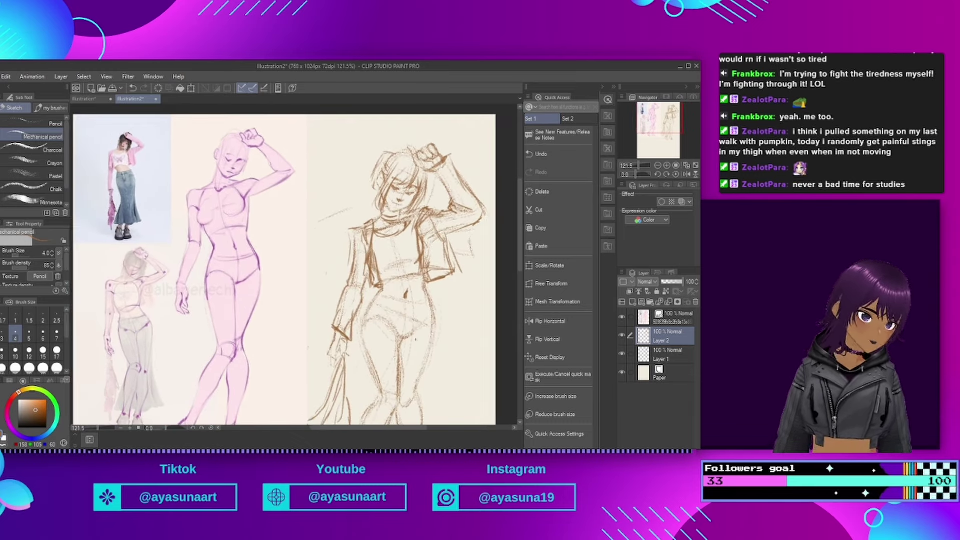
drag(390, 296, 439, 306)
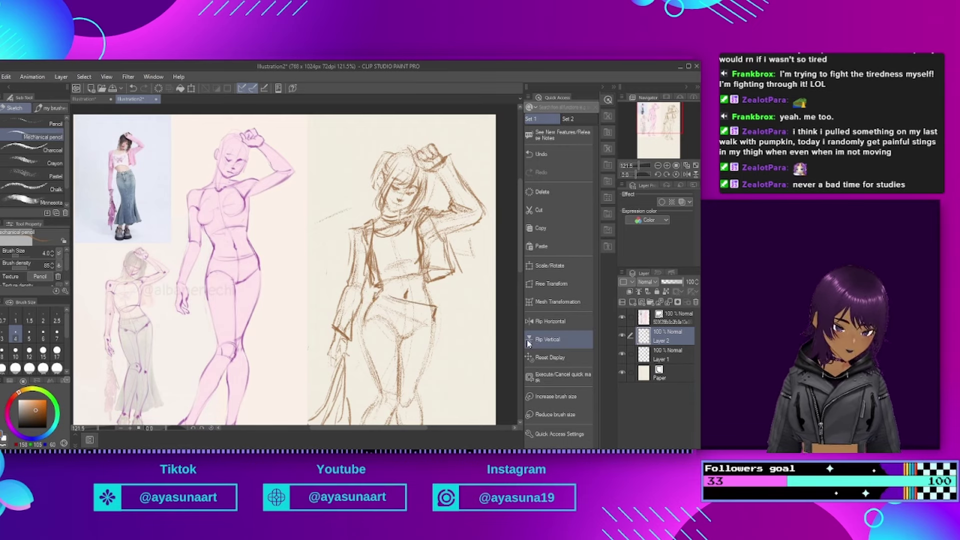
click(546, 323)
scroll(304, 270, down, 2)
scroll(303, 270, up, 2)
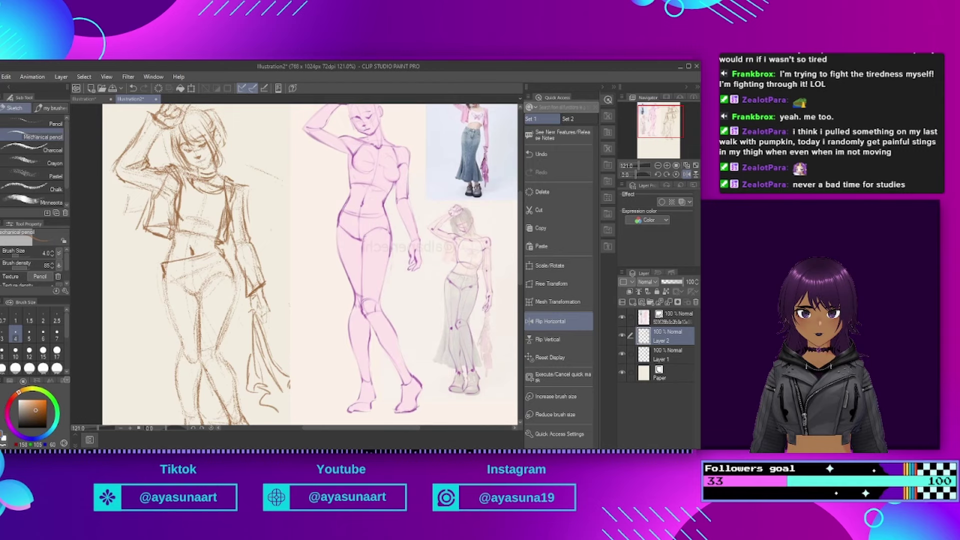
Step: Sketch the long skirt's side contours down the legs, flaring out below the knees toward the hem
drag(242, 375, 261, 406)
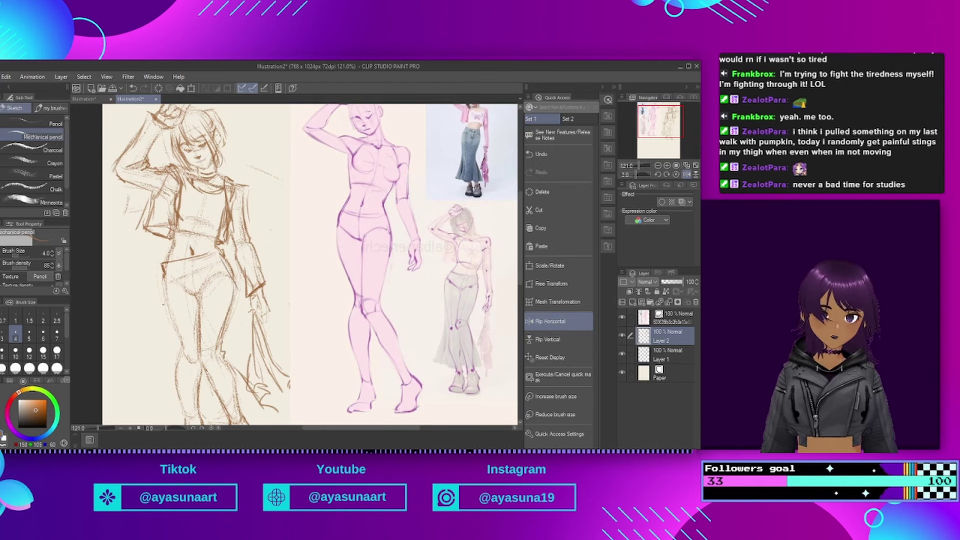
scroll(163, 304, down, 2)
scroll(139, 310, up, 3)
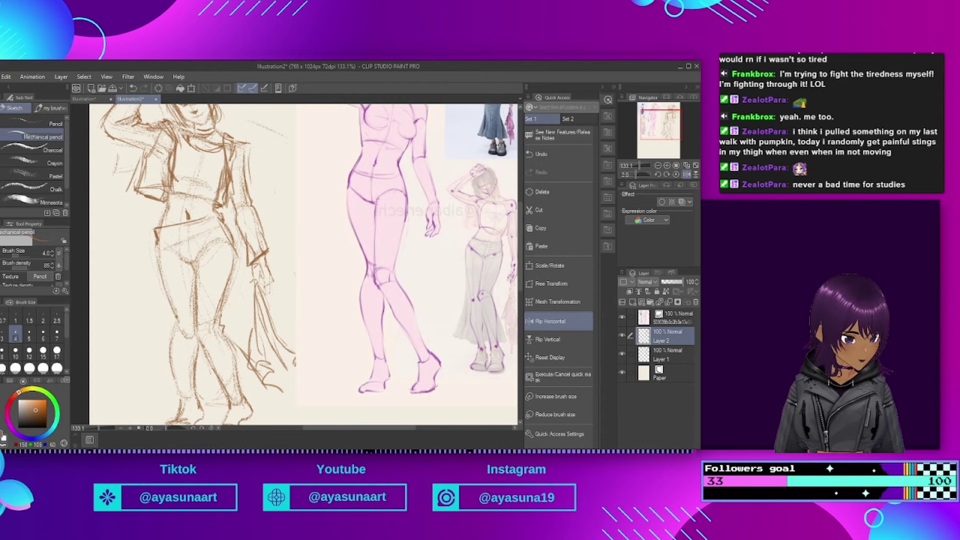
mouse_move(176, 313)
mouse_down()
mouse_move(157, 394)
mouse_move(206, 401)
mouse_move(253, 376)
mouse_up()
drag(237, 241, 224, 314)
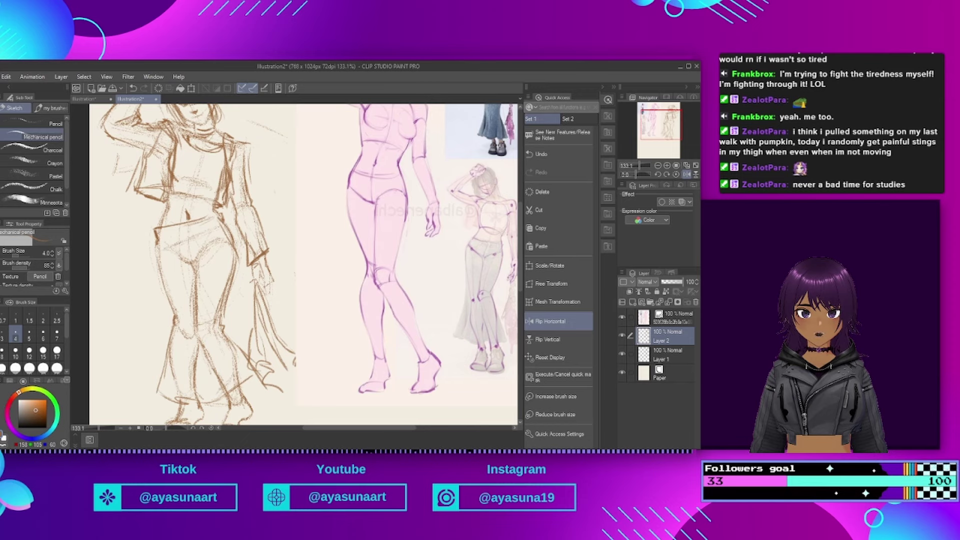
drag(167, 356, 153, 397)
drag(170, 348, 162, 395)
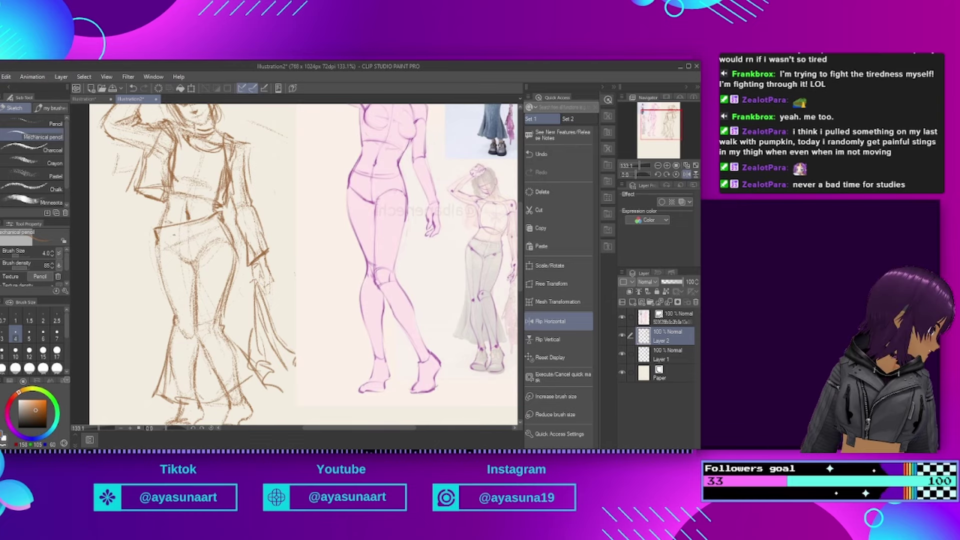
Step: Draw a star-shaped motif on the front of the crop top and touch up the jacket edge beside it
scroll(318, 294, down, 3)
scroll(317, 294, up, 5)
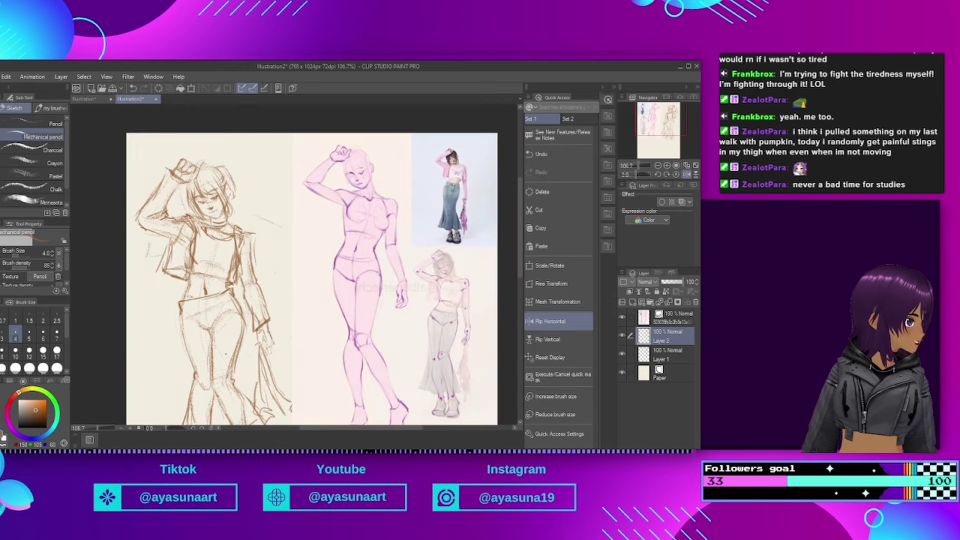
scroll(263, 186, down, 3)
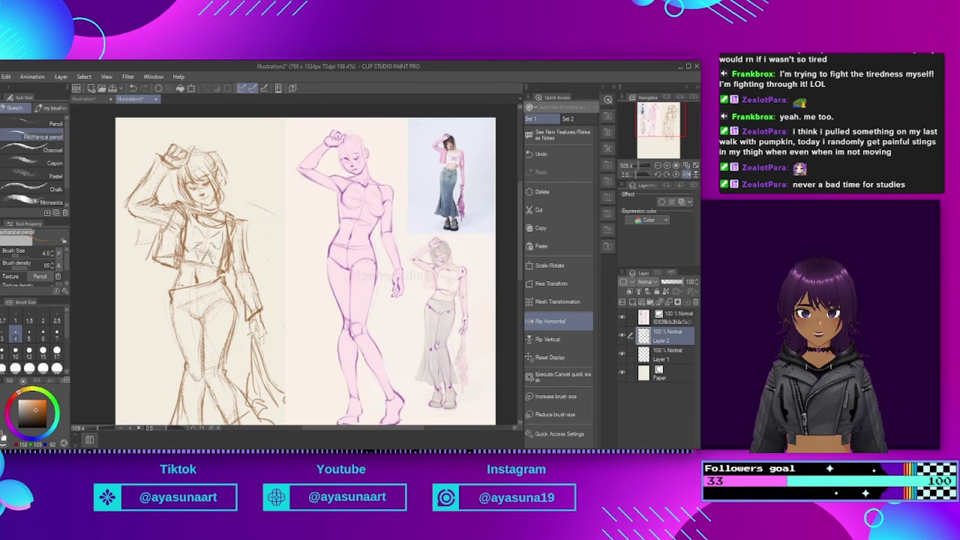
drag(181, 269, 178, 286)
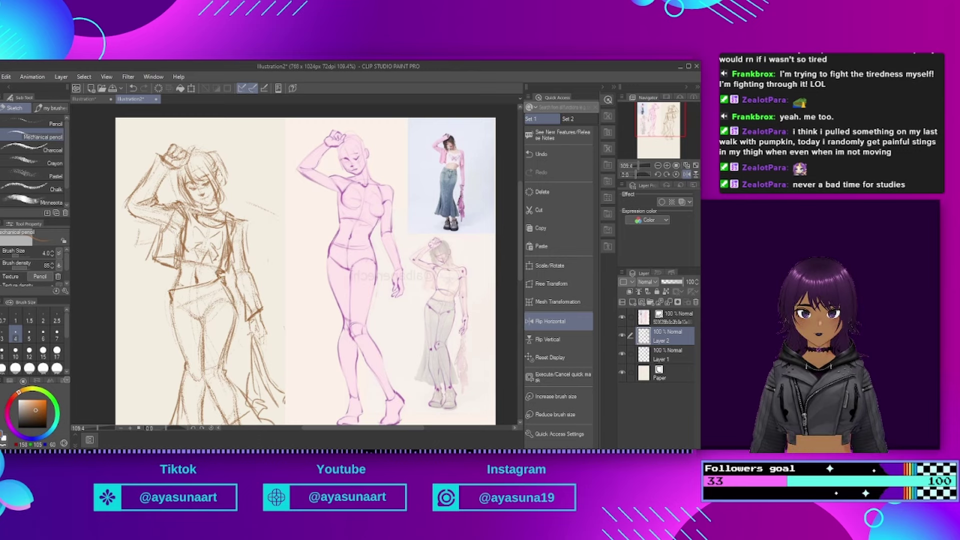
Step: Sketch chunky shoes over both feet beneath the skirt hem
scroll(267, 250, down, 3)
scroll(257, 334, up, 3)
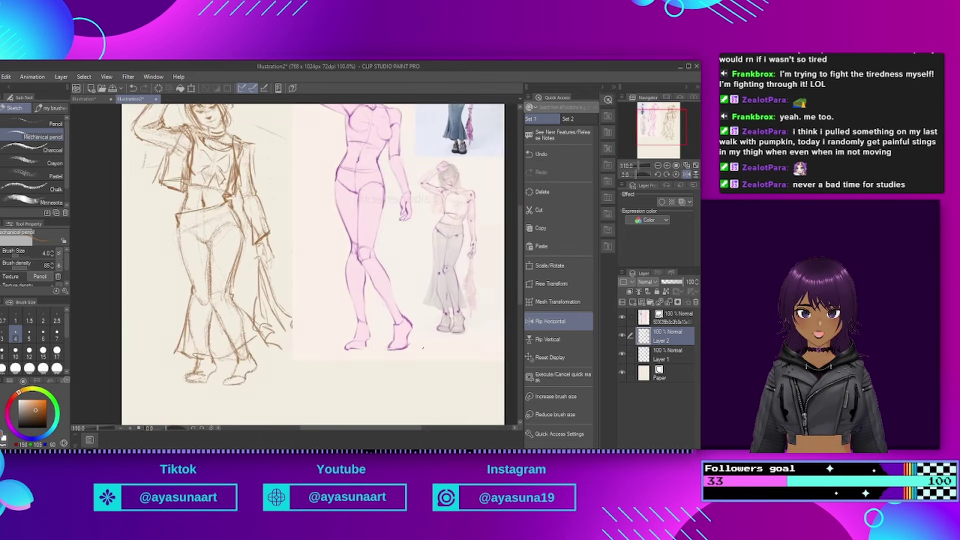
scroll(295, 264, up, 3)
mouse_move(198, 351)
mouse_down()
mouse_move(213, 383)
mouse_move(157, 402)
mouse_up()
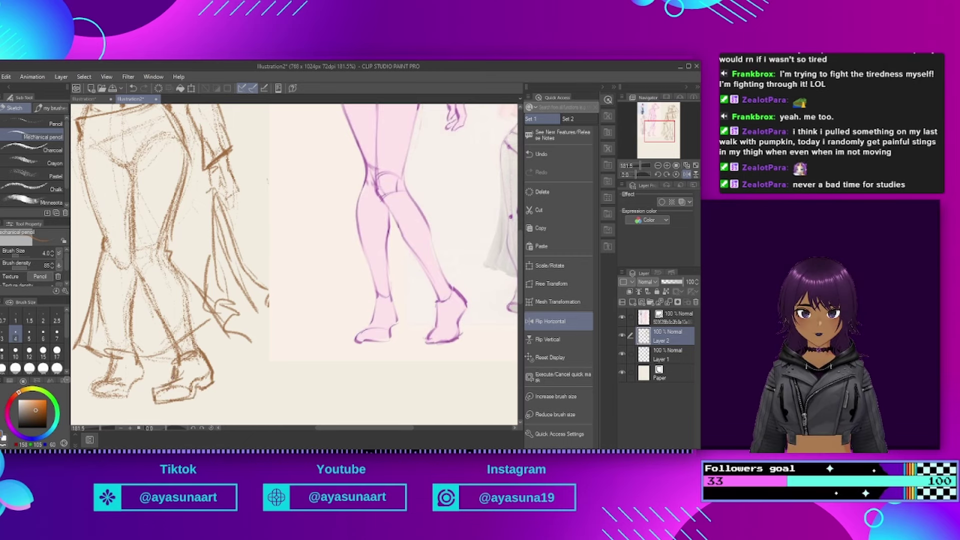
Step: Add contour and detail strokes to both chunky shoes beneath the skirt hem
scroll(127, 295, down, 1)
drag(160, 353, 182, 337)
mouse_move(173, 341)
mouse_down()
mouse_move(191, 334)
mouse_move(195, 364)
mouse_up()
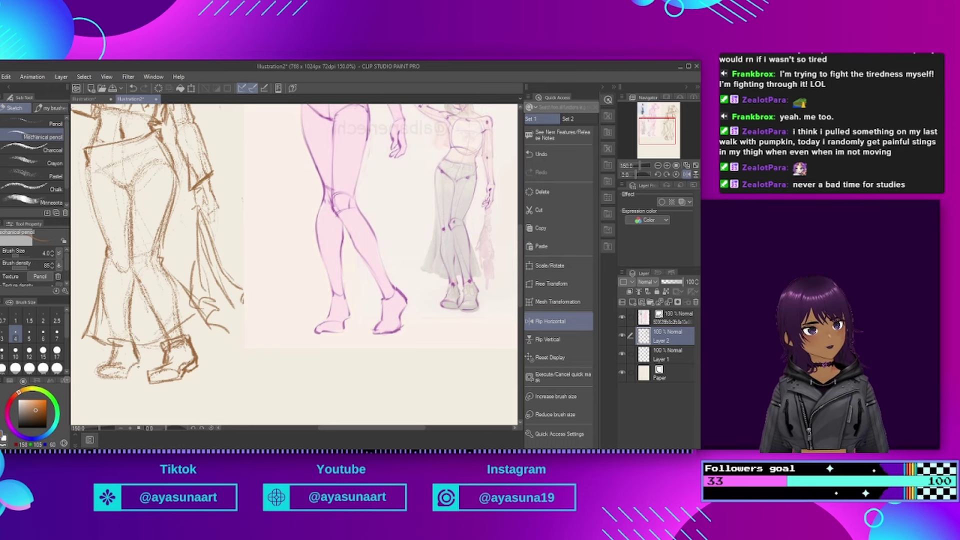
drag(104, 367, 122, 380)
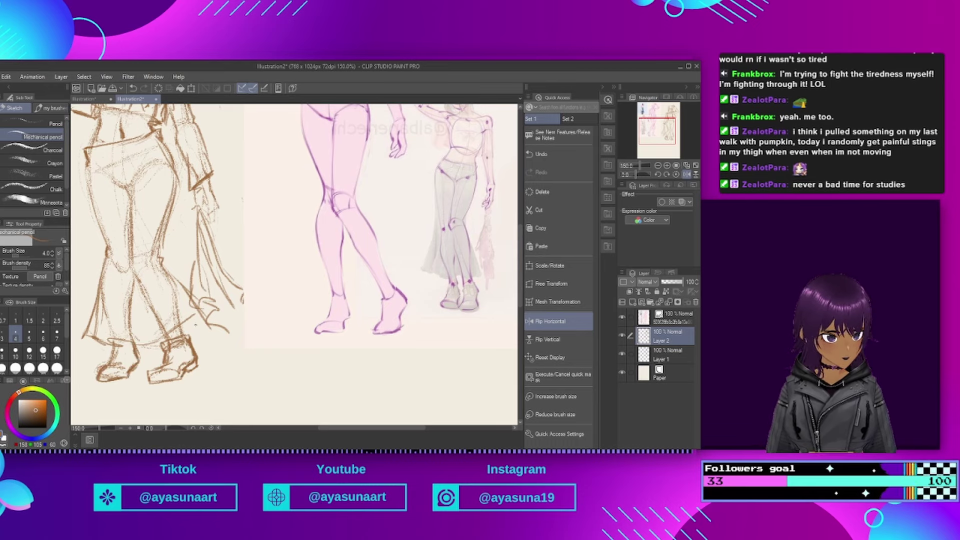
Step: Refine the jacket sleeve outline along the figure's lowered arm
scroll(196, 325, down, 5)
scroll(113, 239, up, 2)
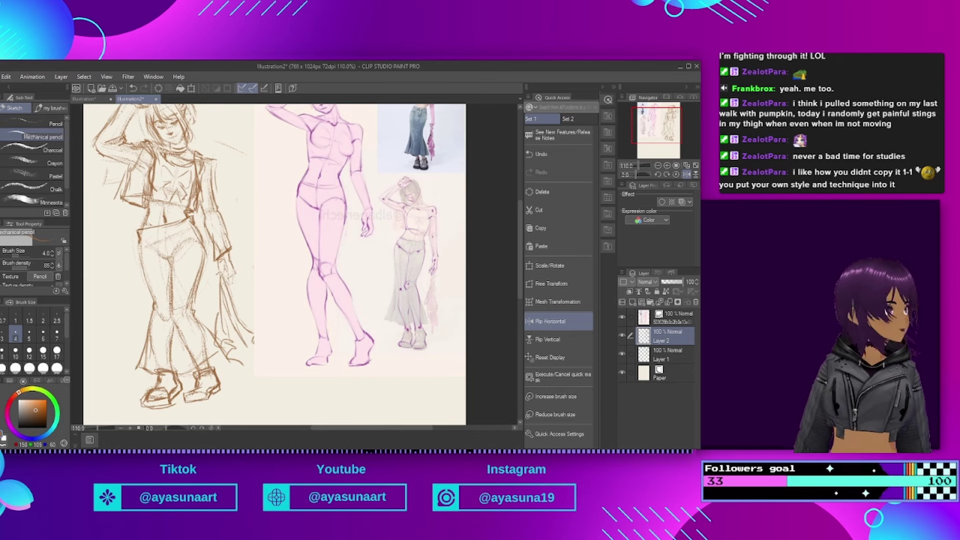
scroll(155, 181, up, 3)
scroll(195, 265, down, 3)
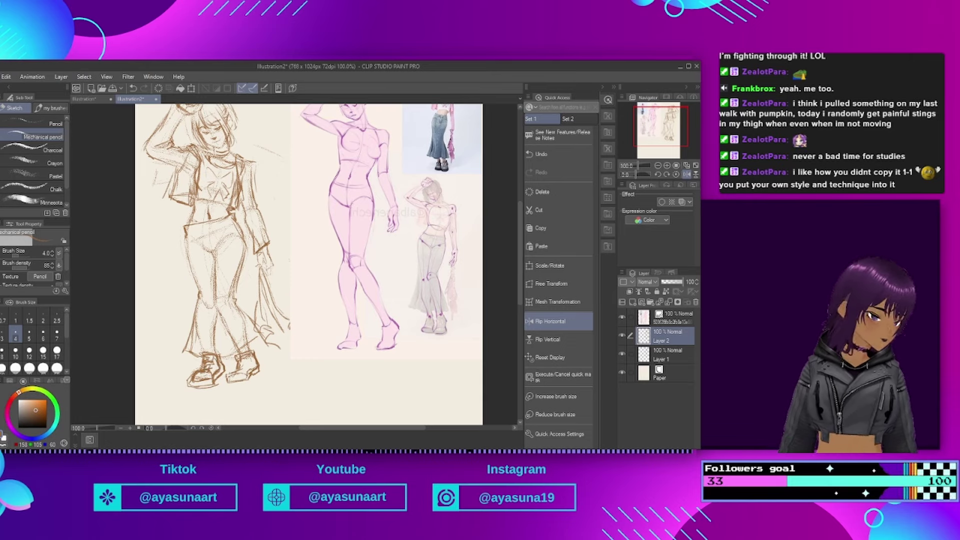
scroll(294, 264, up, 3)
scroll(294, 264, up, 3)
scroll(294, 264, down, 1)
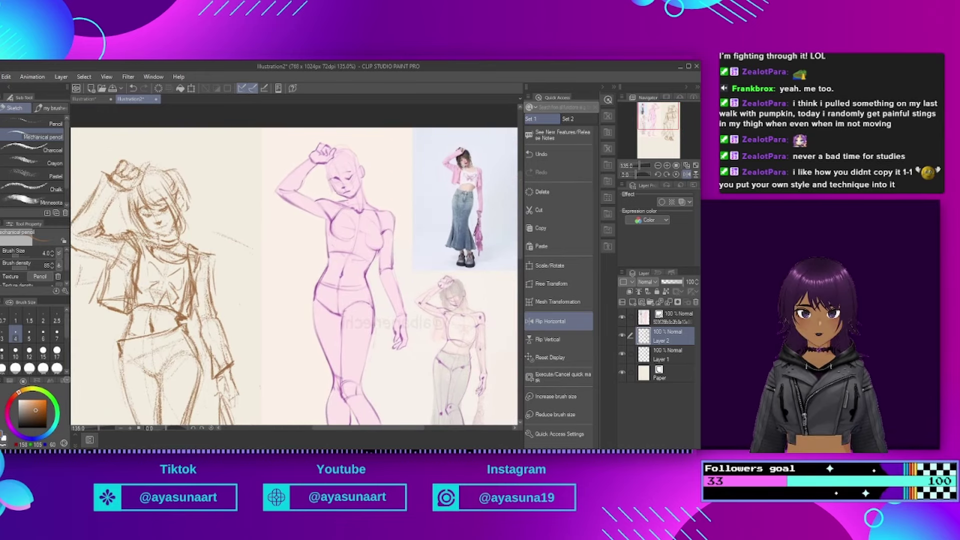
drag(214, 264, 219, 325)
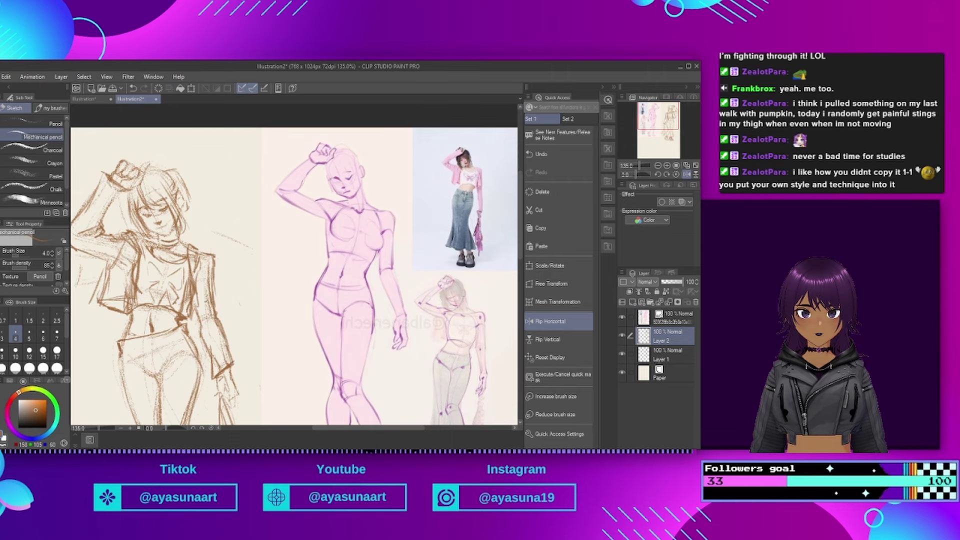
Step: Examine the finished full-body sketch at different zoom levels against the pink figure and photo references
scroll(252, 132, down, 4)
scroll(233, 217, up, 3)
scroll(233, 218, down, 2)
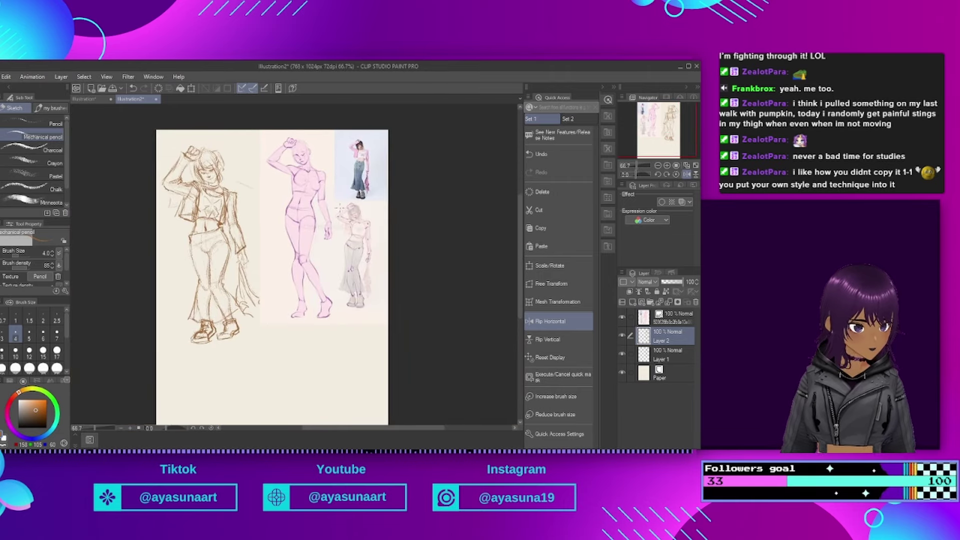
click(666, 323)
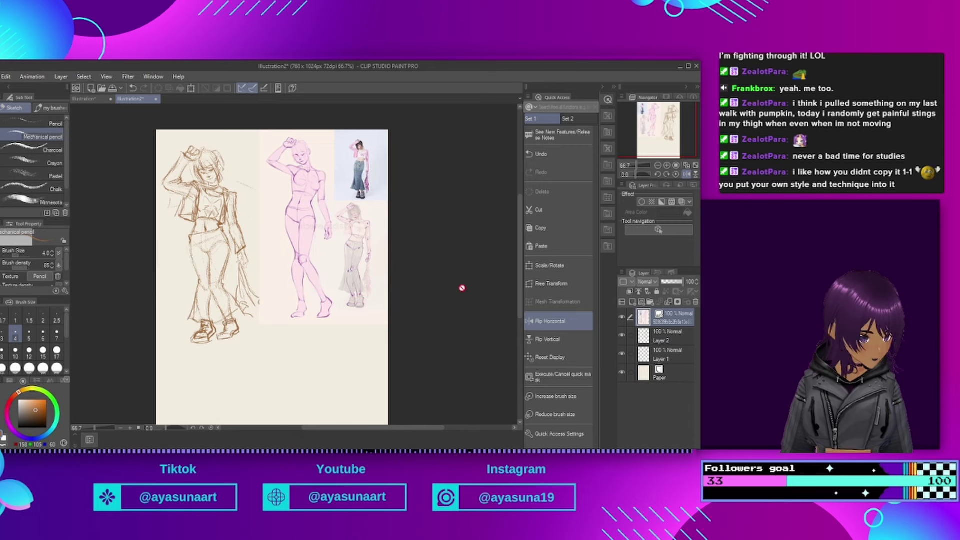
click(680, 338)
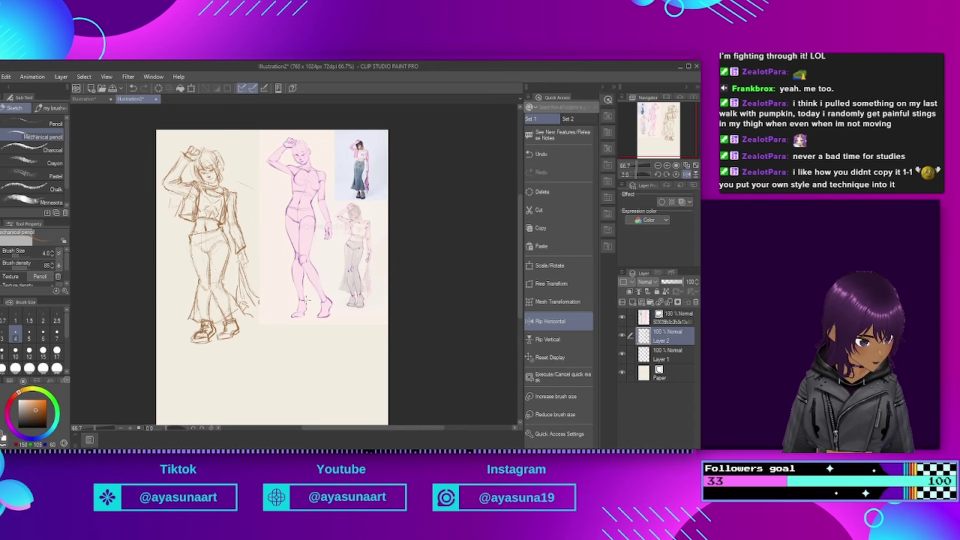
scroll(325, 305, up, 3)
scroll(286, 219, down, 2)
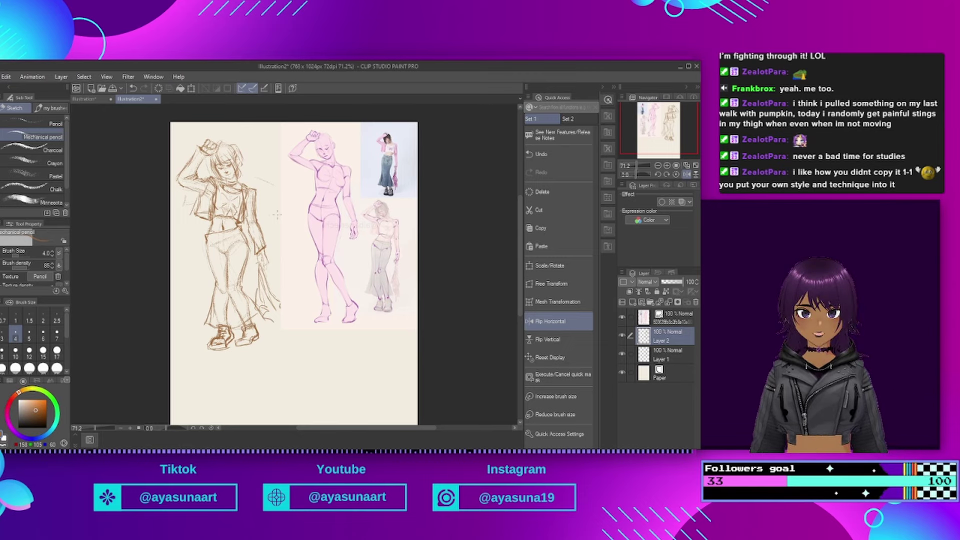
scroll(210, 216, up, 3)
scroll(210, 220, down, 2)
scroll(305, 310, up, 1)
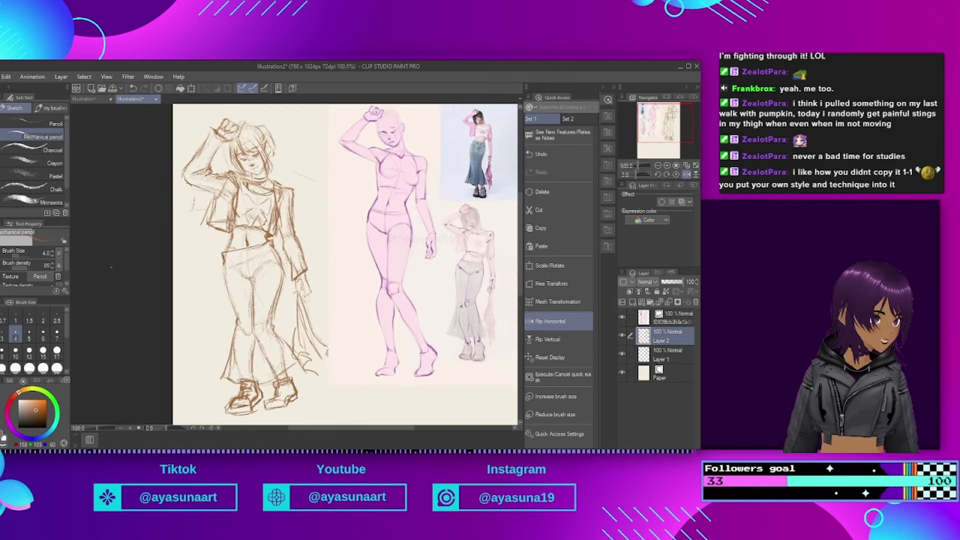
scroll(390, 150, up, 3)
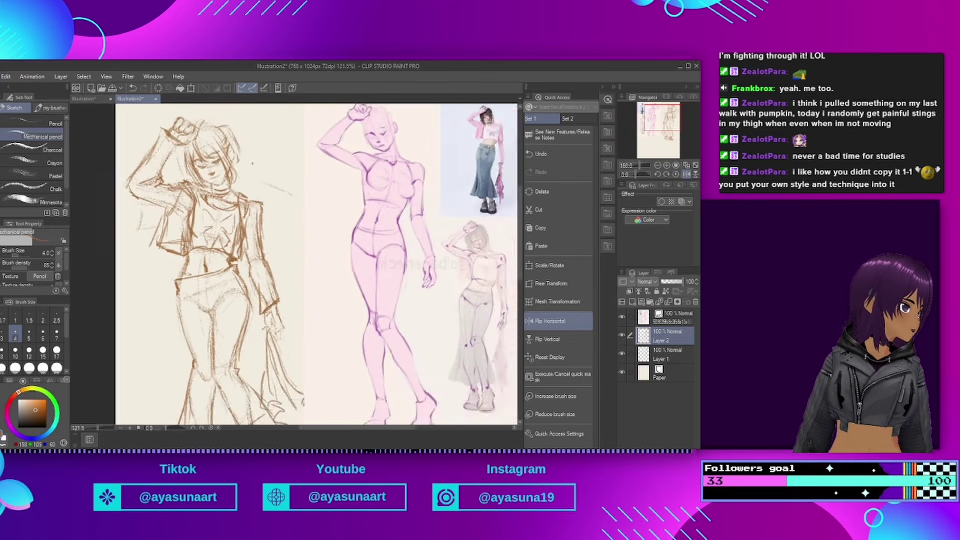
scroll(254, 156, up, 2)
scroll(253, 155, down, 5)
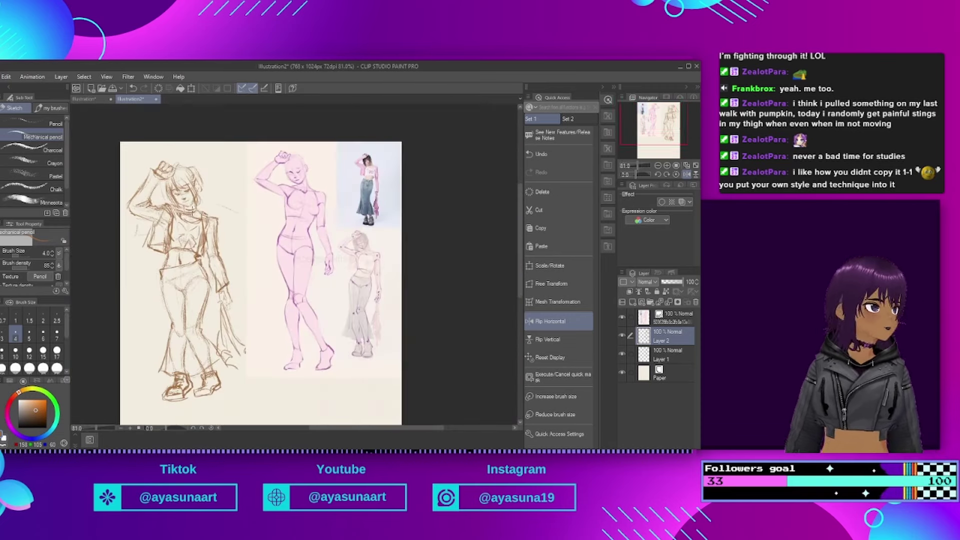
scroll(197, 204, up, 2)
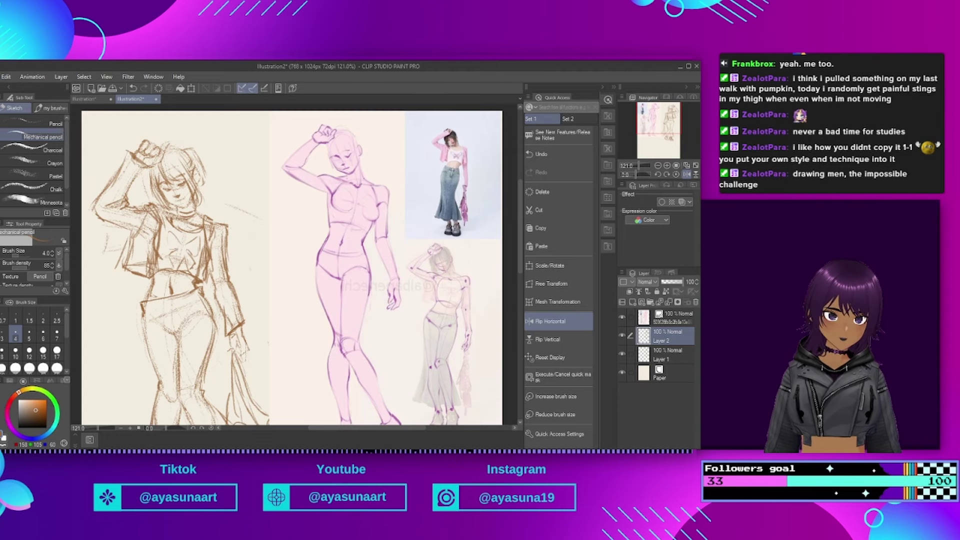
Step: Create a new canvas with the default settings and return to the Illustration2 document
key(ctrl+n)
key(Return)
click(130, 99)
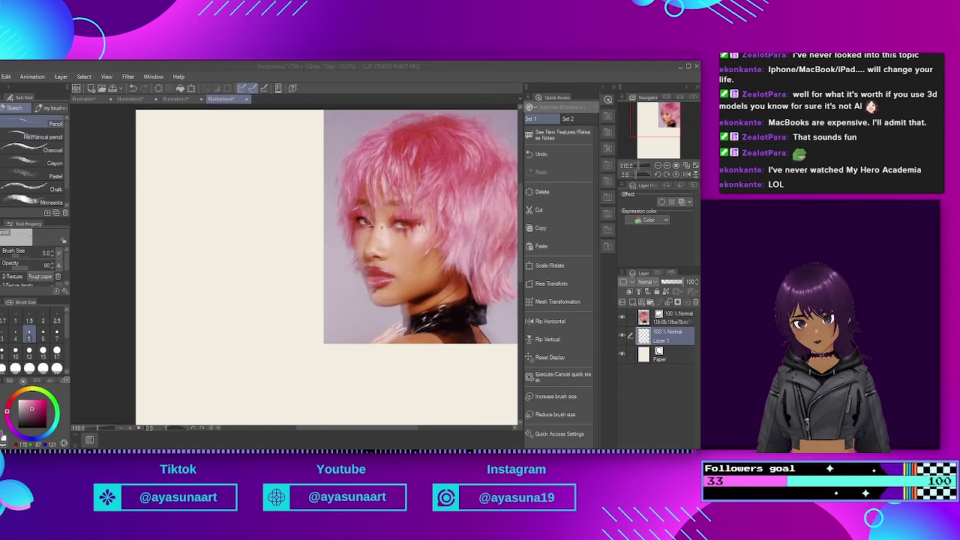
Step: Sketch a loose construction circle for the head on the blank area beside the pink-haired portrait photo
scroll(290, 127, down, 1)
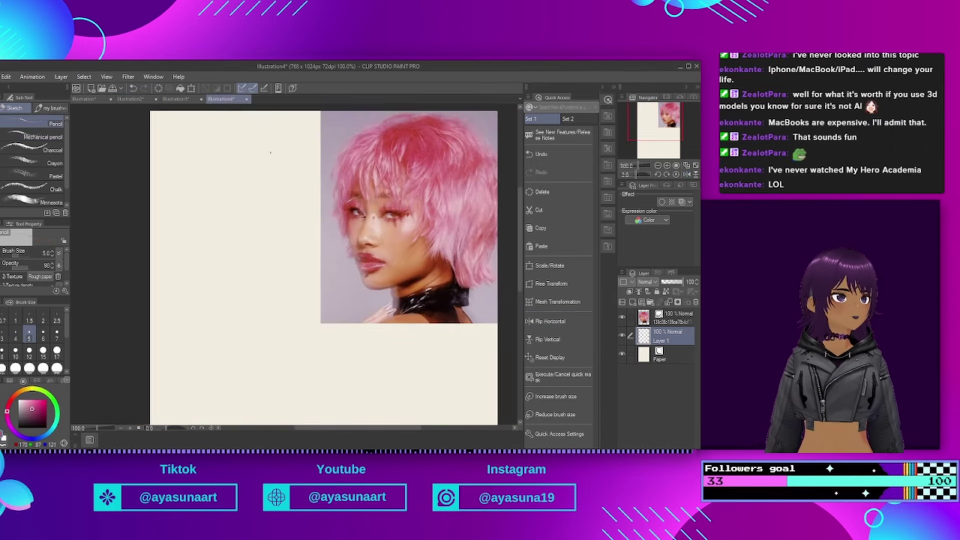
scroll(275, 153, up, 1)
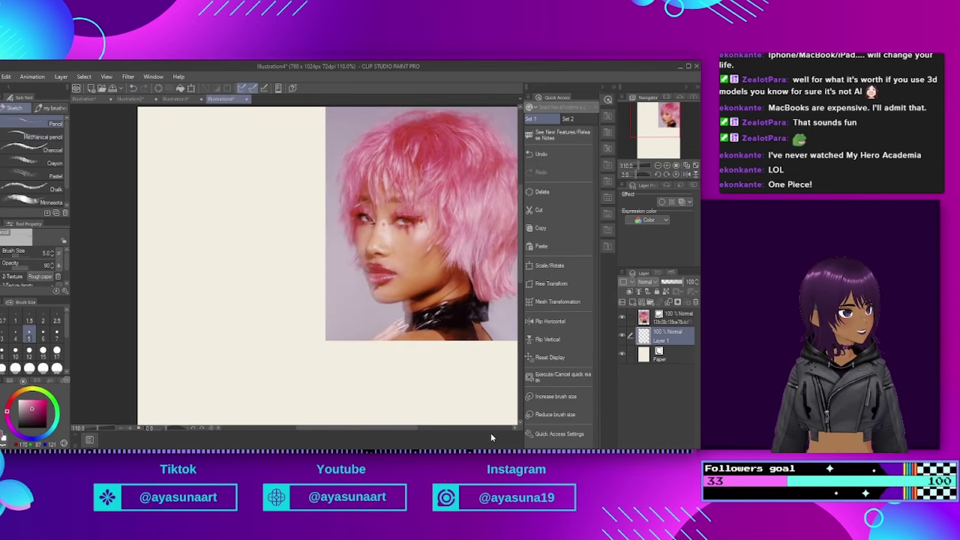
scroll(187, 191, down, 1)
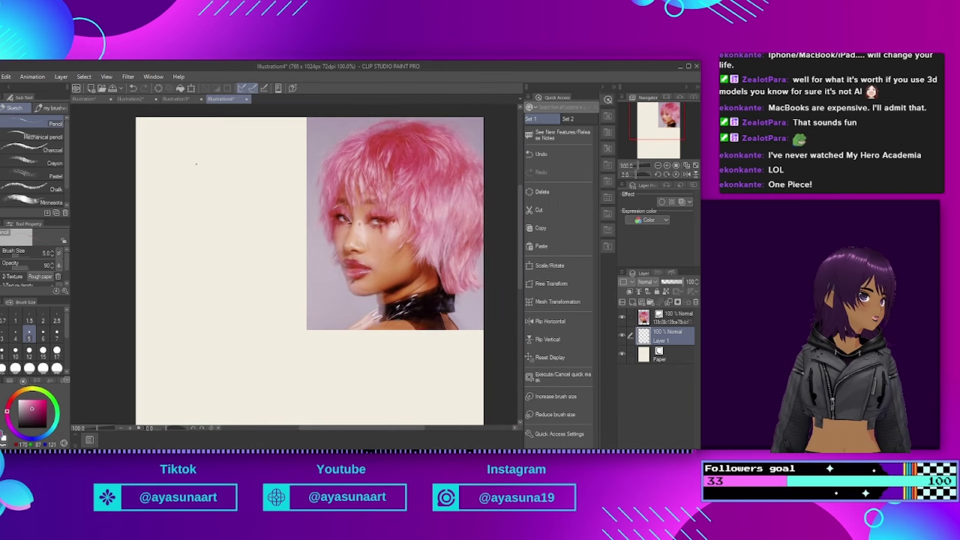
scroll(277, 263, down, 3)
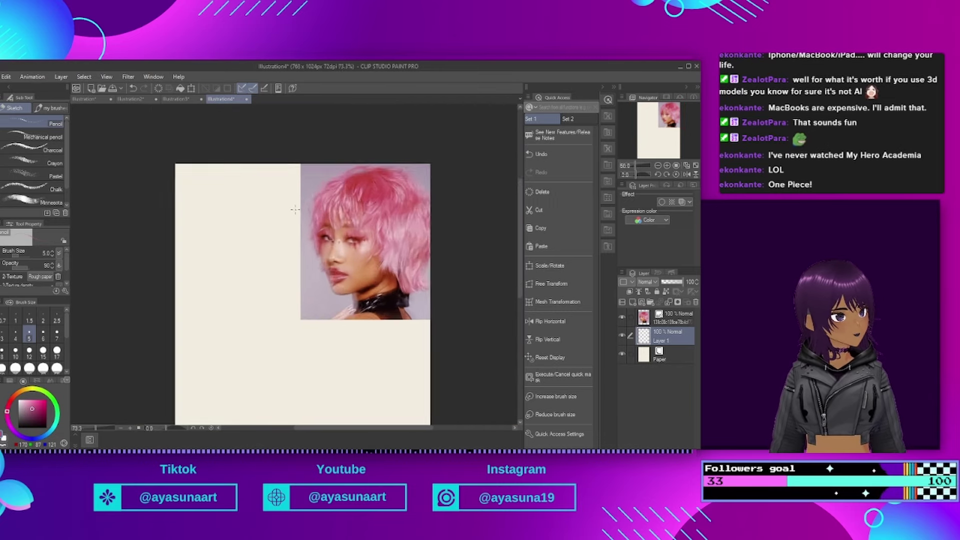
scroll(288, 217, up, 4)
mouse_move(172, 203)
mouse_down()
mouse_move(226, 193)
mouse_move(168, 213)
mouse_move(219, 145)
mouse_up()
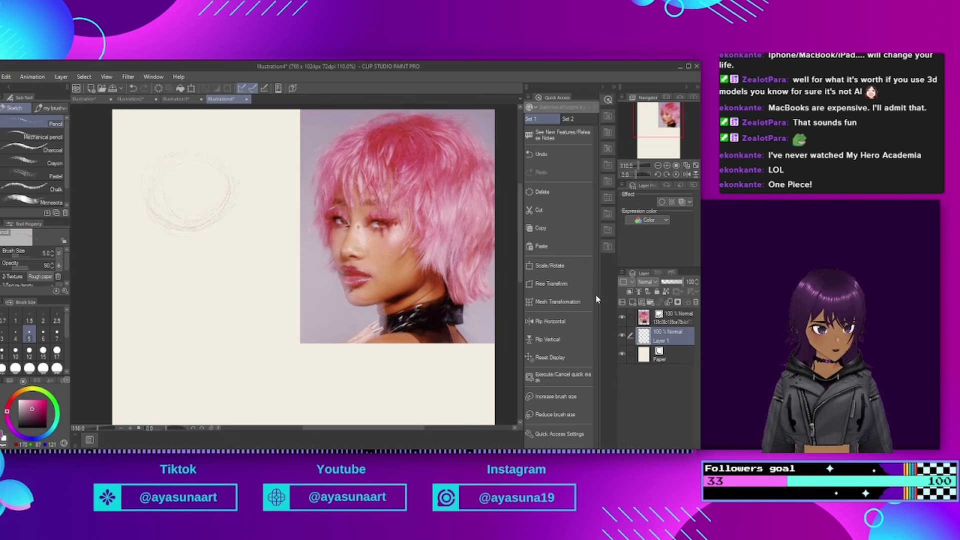
Step: Scale the portrait photo layer down slightly to leave more drawing space beside it
click(646, 318)
click(549, 266)
drag(295, 345, 313, 329)
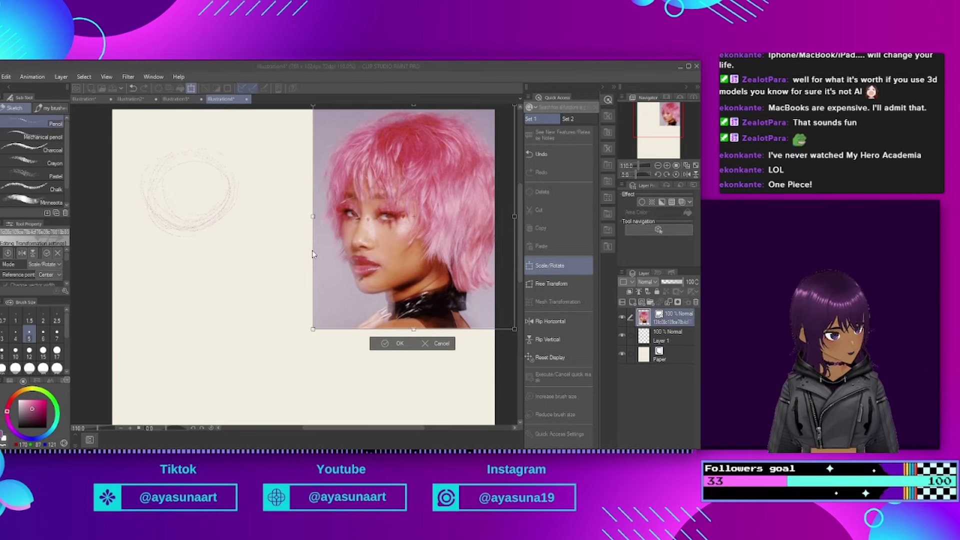
key(Return)
Step: Erase the loose head circle beside the photo on Layer 1
key(alt+[)
scroll(277, 210, up, 2)
mouse_move(276, 205)
mouse_down()
mouse_move(246, 222)
mouse_move(212, 221)
mouse_move(152, 263)
mouse_up()
key(e)
mouse_move(189, 231)
mouse_down()
mouse_move(211, 189)
mouse_move(118, 215)
mouse_move(231, 160)
mouse_move(207, 252)
mouse_up()
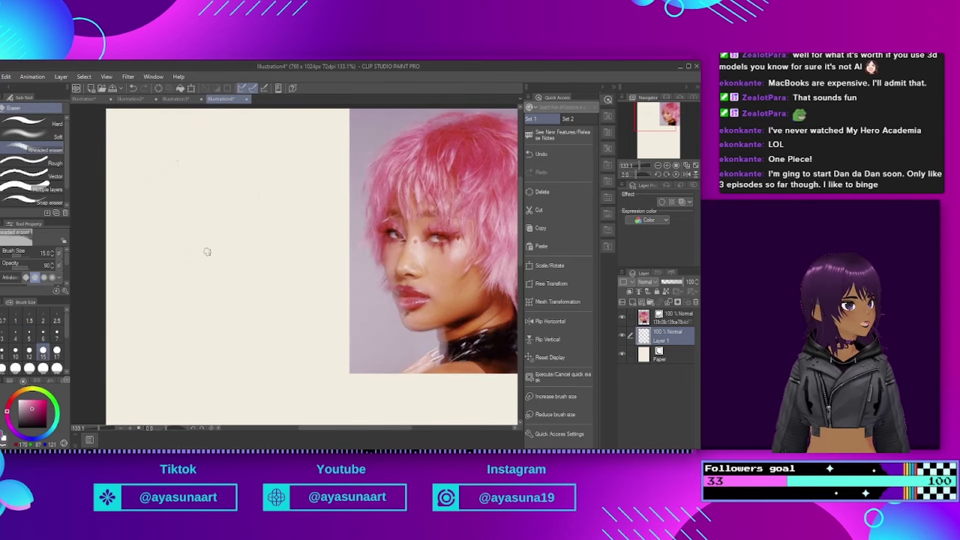
scroll(291, 176, down, 1)
drag(291, 175, 314, 156)
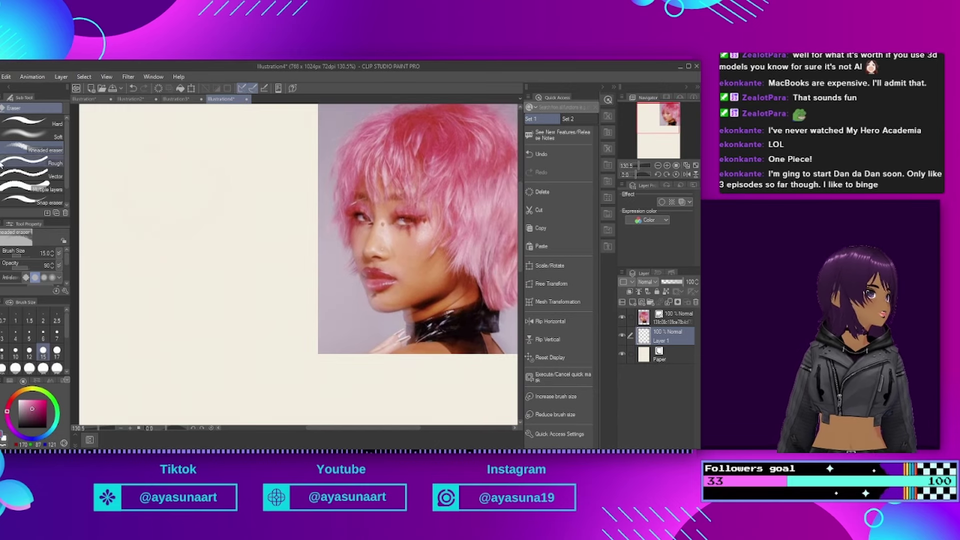
Step: Sketch a light pencil circle for the head with a slightly tilted vertical centre line for the face
key(p)
scroll(288, 169, down, 3)
scroll(287, 170, up, 2)
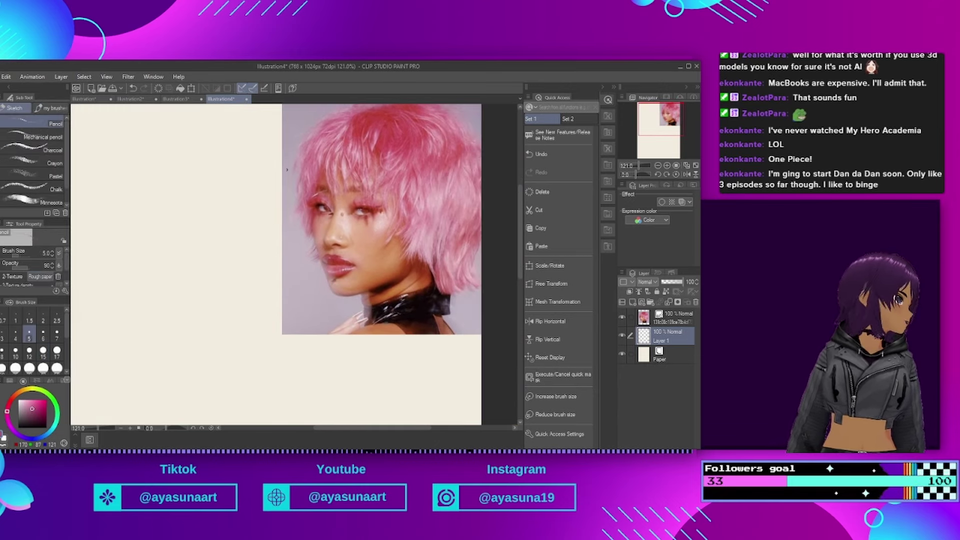
mouse_move(288, 169)
mouse_down()
mouse_move(288, 142)
mouse_move(289, 181)
mouse_up()
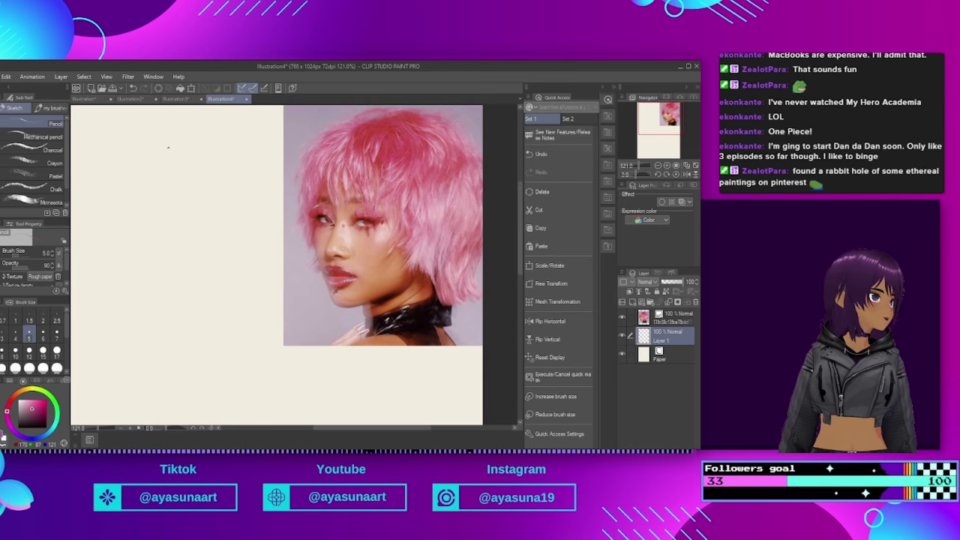
mouse_move(125, 203)
mouse_down()
mouse_move(189, 198)
mouse_move(138, 145)
mouse_move(119, 182)
mouse_move(147, 232)
mouse_move(198, 208)
mouse_move(159, 245)
mouse_up()
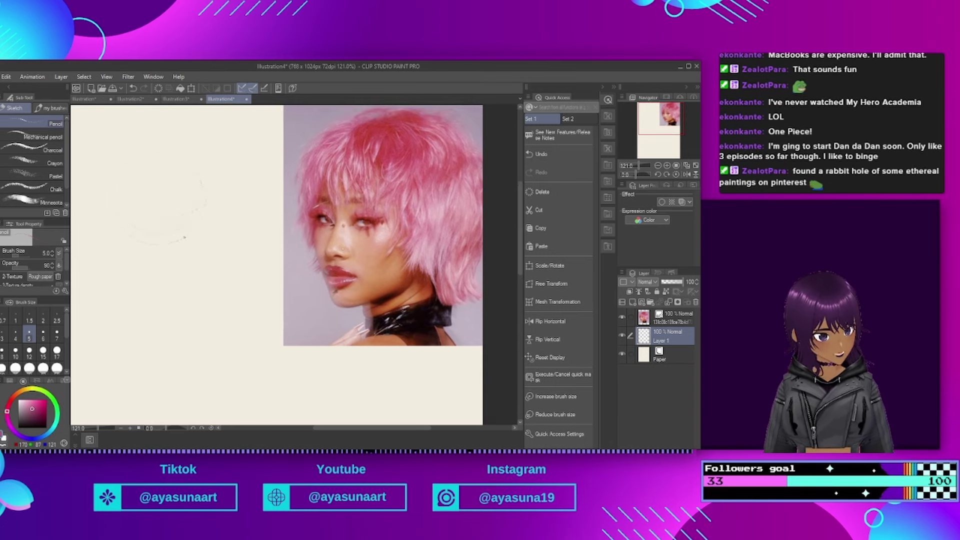
mouse_move(142, 151)
mouse_down()
mouse_move(131, 252)
mouse_move(134, 235)
mouse_up()
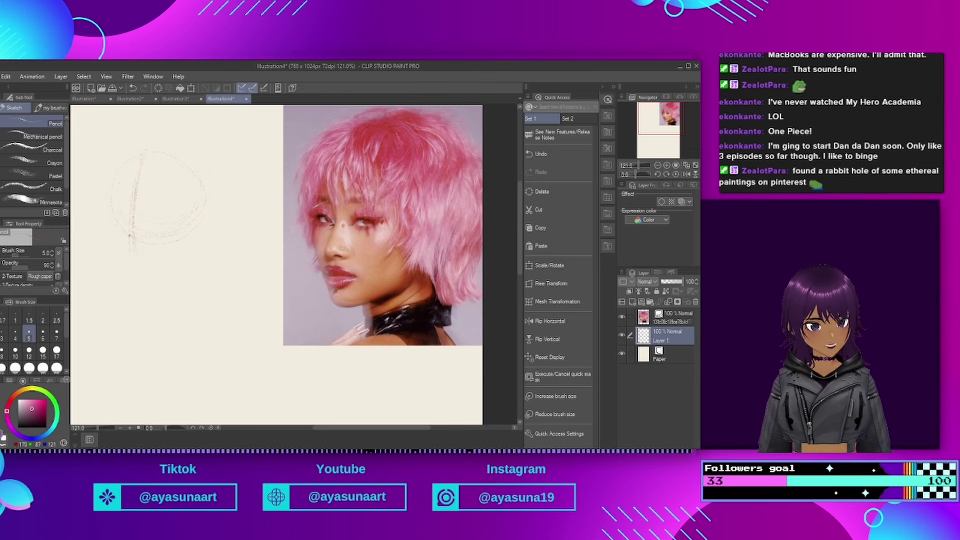
Step: Sketch the cheek, chin and jaw contours below the head circle and mirror the canvas view horizontally
drag(118, 285, 165, 278)
mouse_move(123, 159)
mouse_down()
mouse_move(106, 223)
mouse_move(123, 293)
mouse_move(183, 283)
mouse_up()
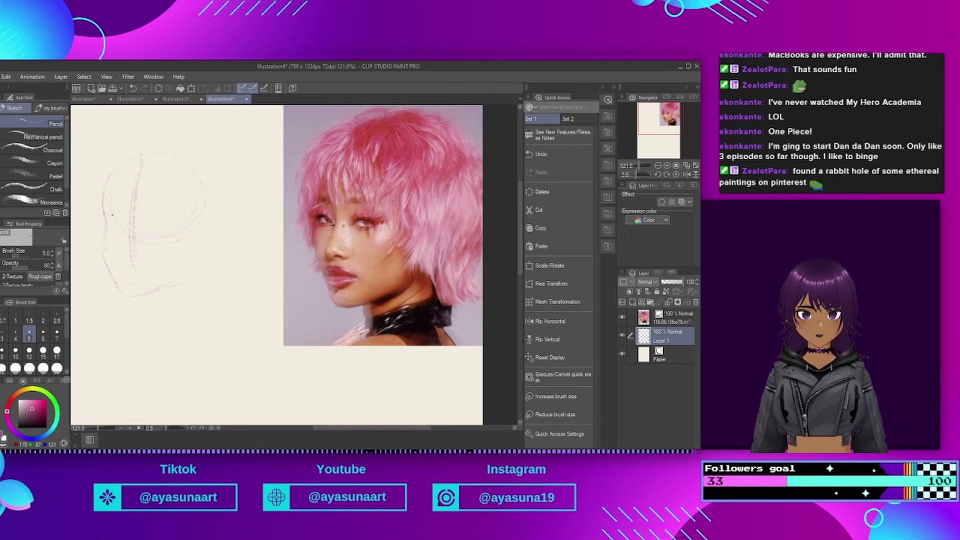
drag(129, 295, 191, 272)
drag(203, 229, 193, 265)
click(550, 321)
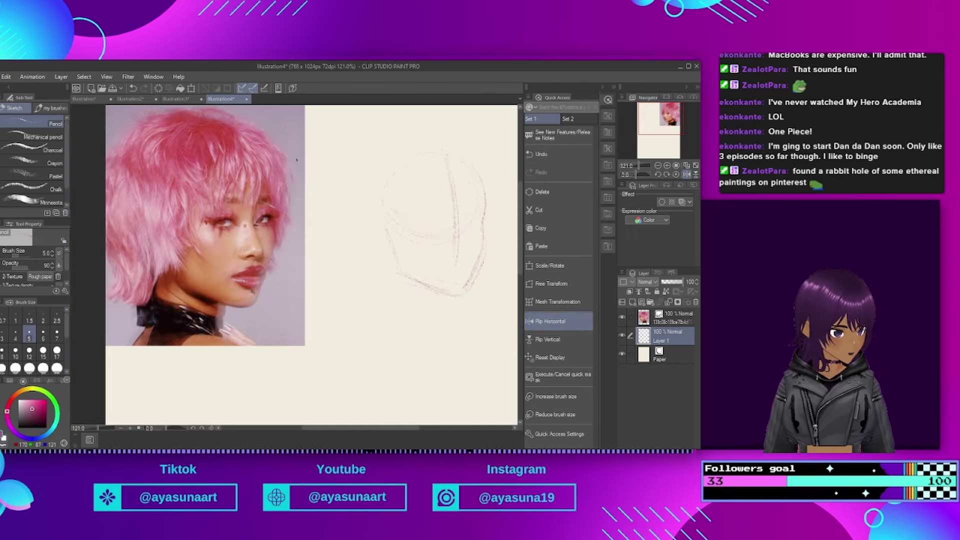
Step: Sketch the nose on the face's centre line and darken the cheek and jaw contours
scroll(375, 203, up, 1)
drag(429, 225, 426, 248)
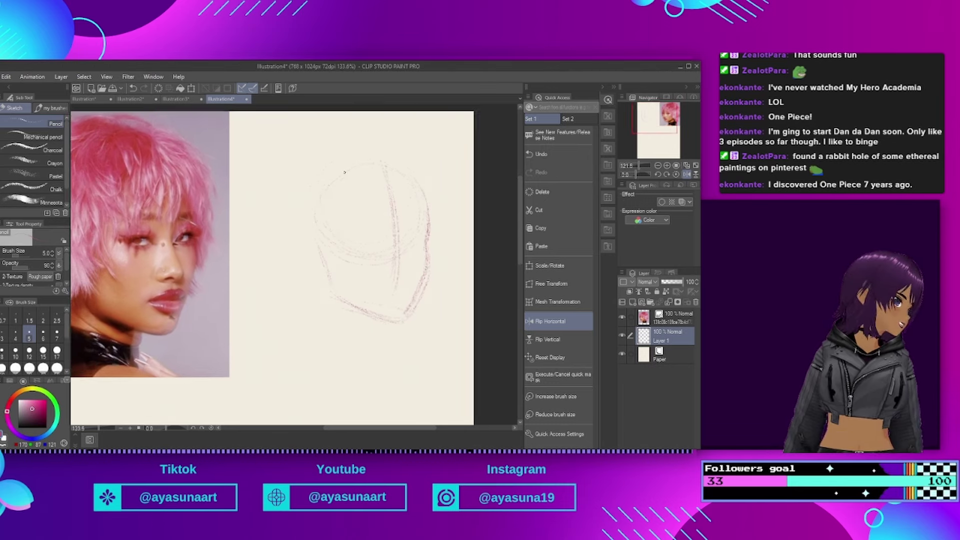
scroll(344, 187, up, 1)
mouse_move(405, 257)
mouse_down()
mouse_move(411, 280)
mouse_move(406, 263)
mouse_move(409, 300)
mouse_up()
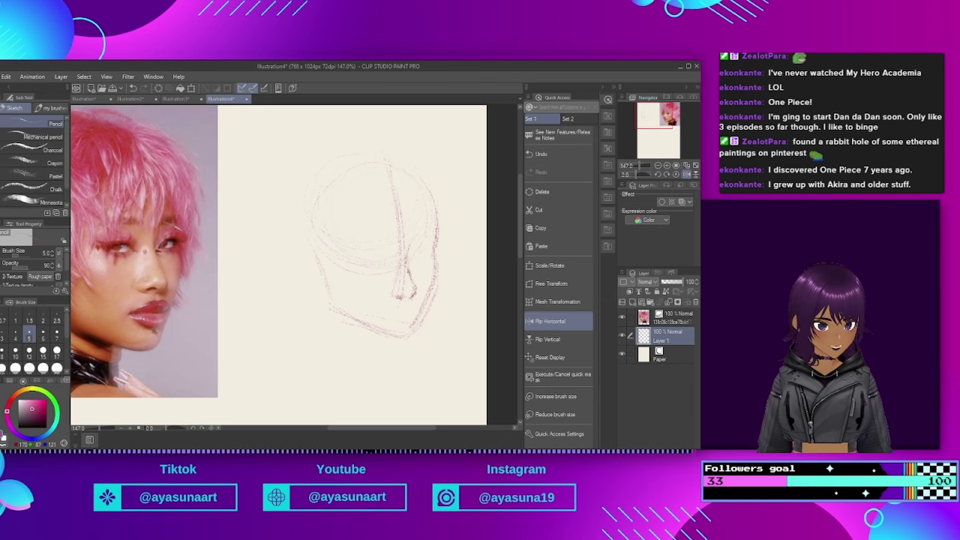
mouse_move(333, 296)
mouse_down()
mouse_move(377, 337)
mouse_move(401, 338)
mouse_move(419, 321)
mouse_up()
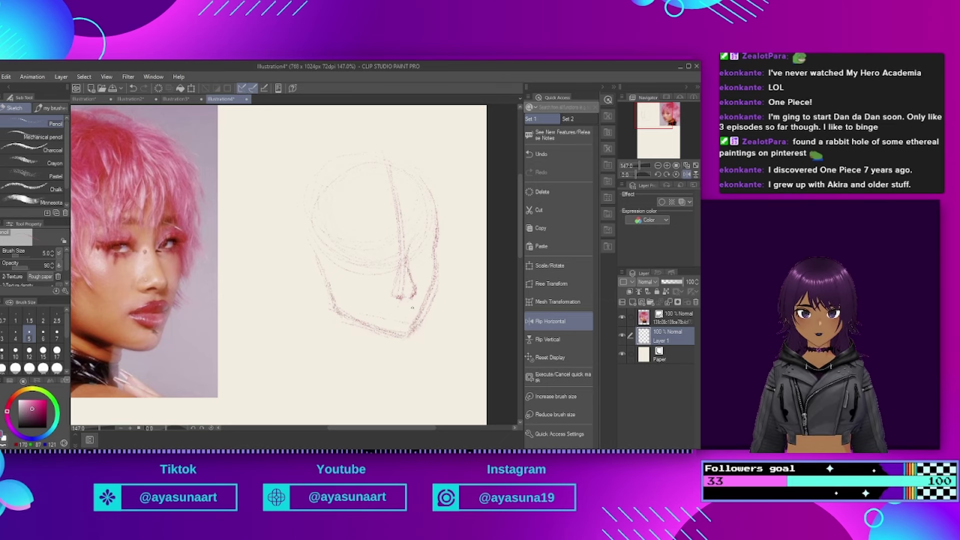
Step: Flip the canvas view back to normal and sketch the ear and both eyes on the portrait head
click(559, 321)
scroll(315, 200, up, 1)
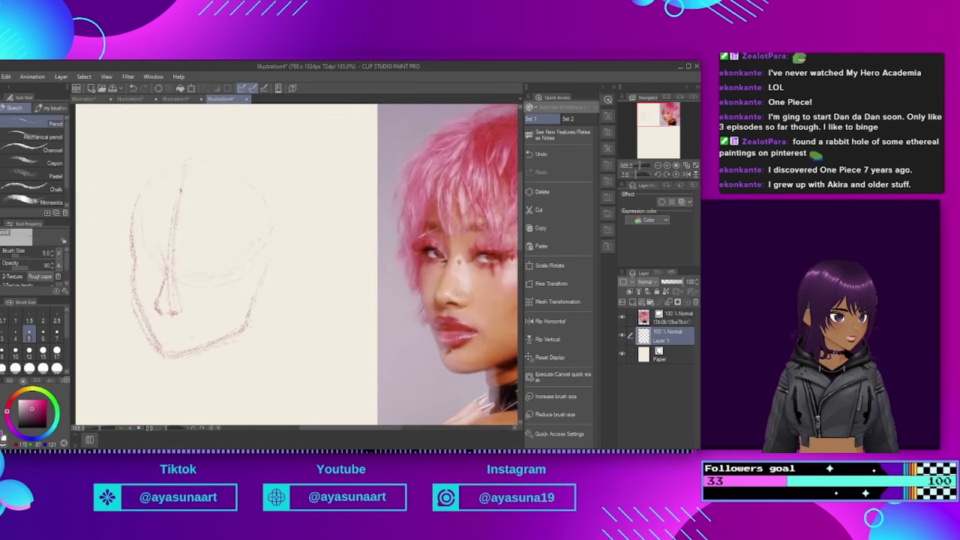
scroll(195, 205, down, 2)
drag(247, 260, 263, 256)
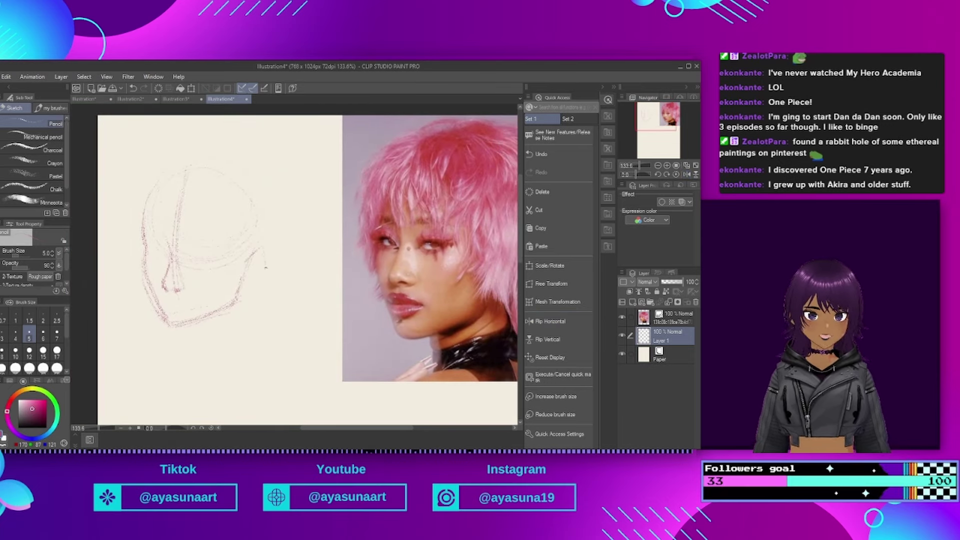
drag(152, 250, 165, 258)
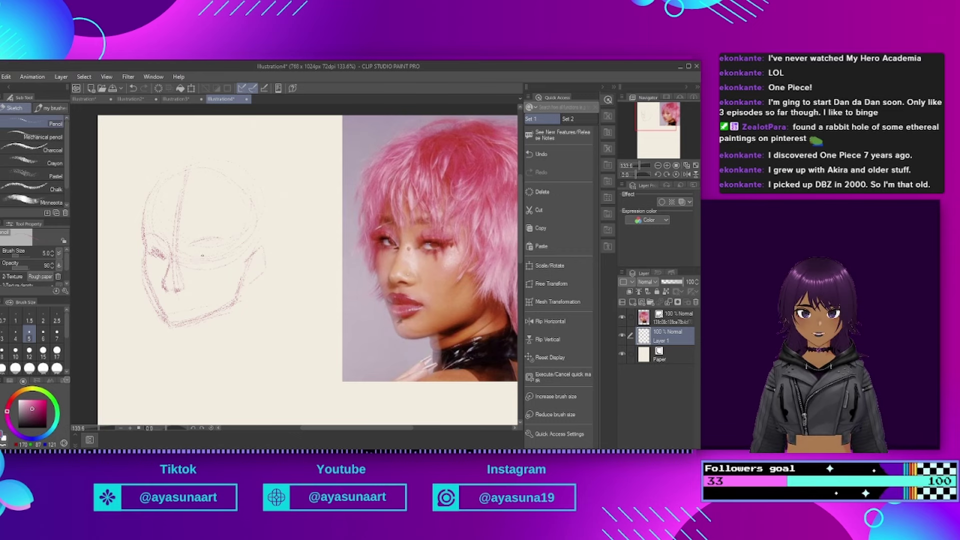
Step: Darken the lash lines of both eyes and sketch the eyebrows above them on the portrait head
mouse_move(212, 259)
mouse_down()
mouse_move(226, 259)
mouse_move(217, 258)
mouse_up()
drag(152, 250, 166, 258)
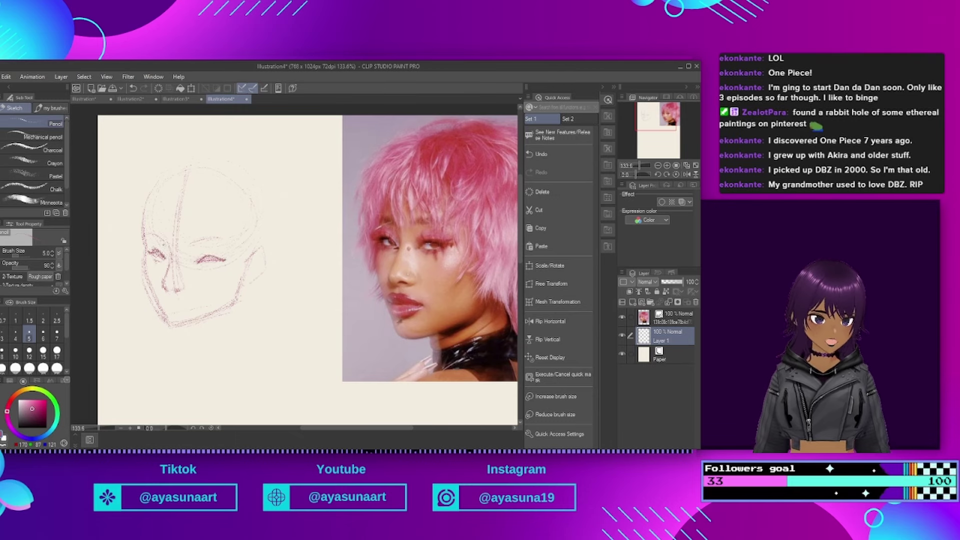
drag(188, 248, 227, 241)
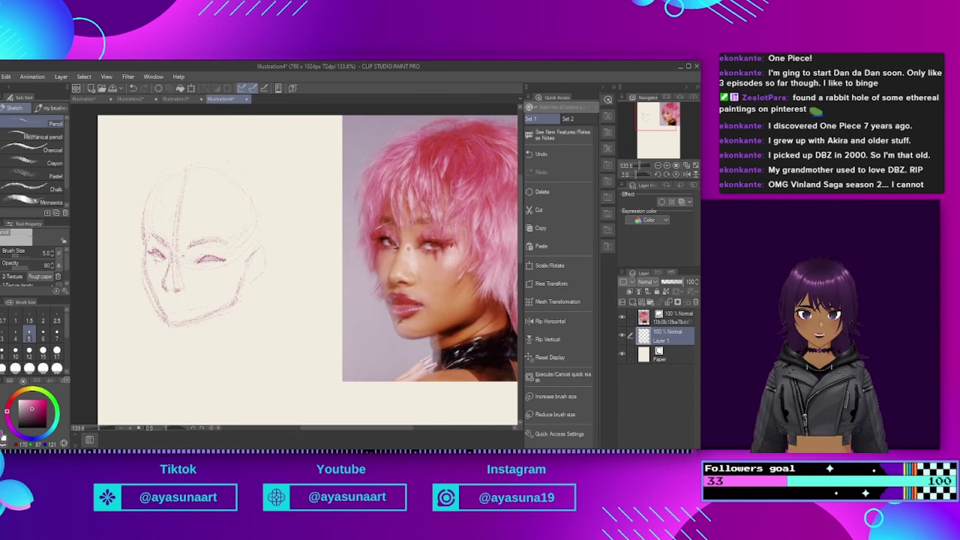
Step: Mirror the canvas view horizontally and darken the far cheek and jaw contour down to the chin
click(559, 321)
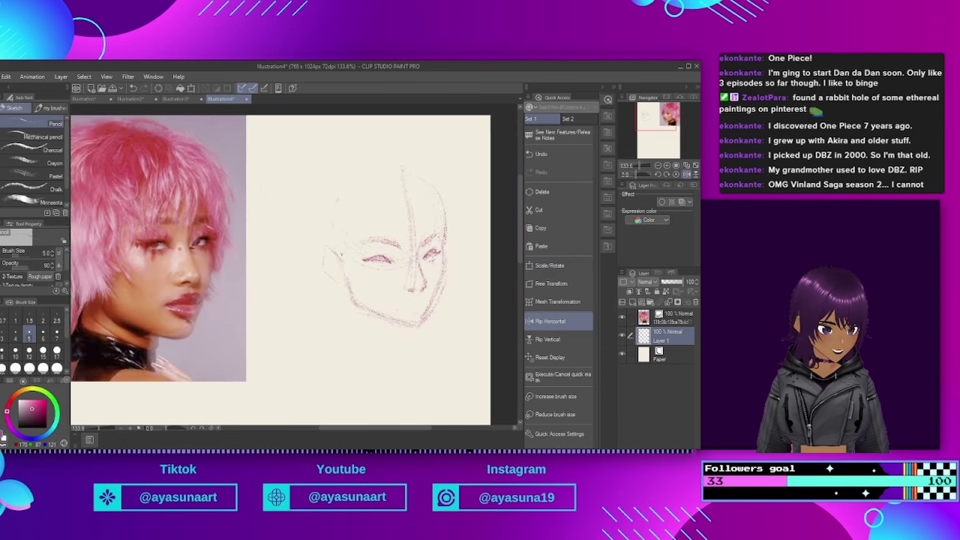
scroll(346, 257, up, 1)
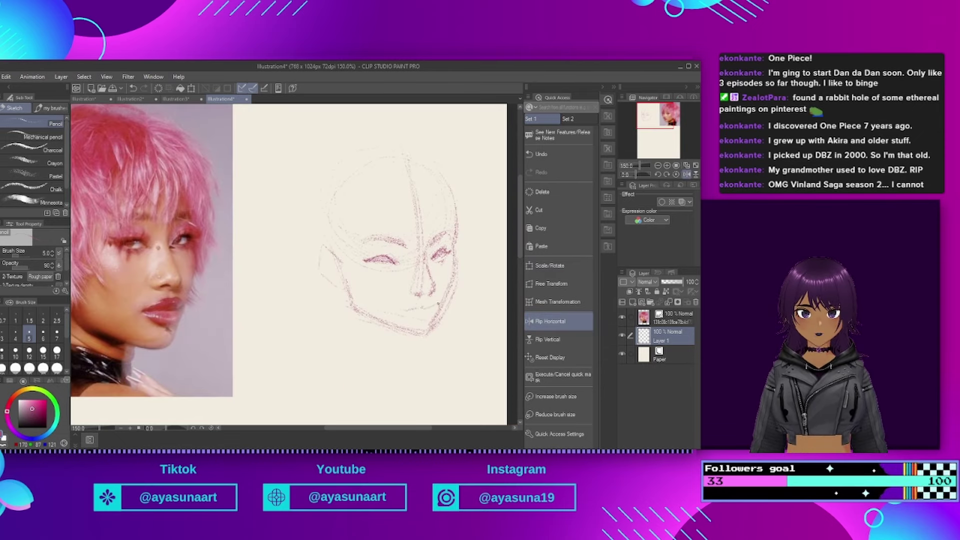
mouse_move(455, 257)
mouse_down()
mouse_move(454, 300)
mouse_move(437, 328)
mouse_up()
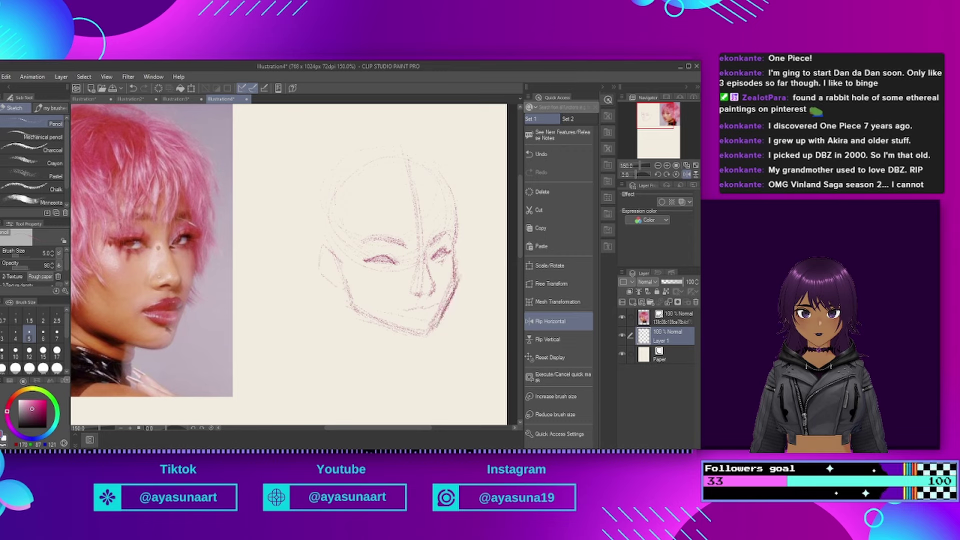
key(alt+Tab)
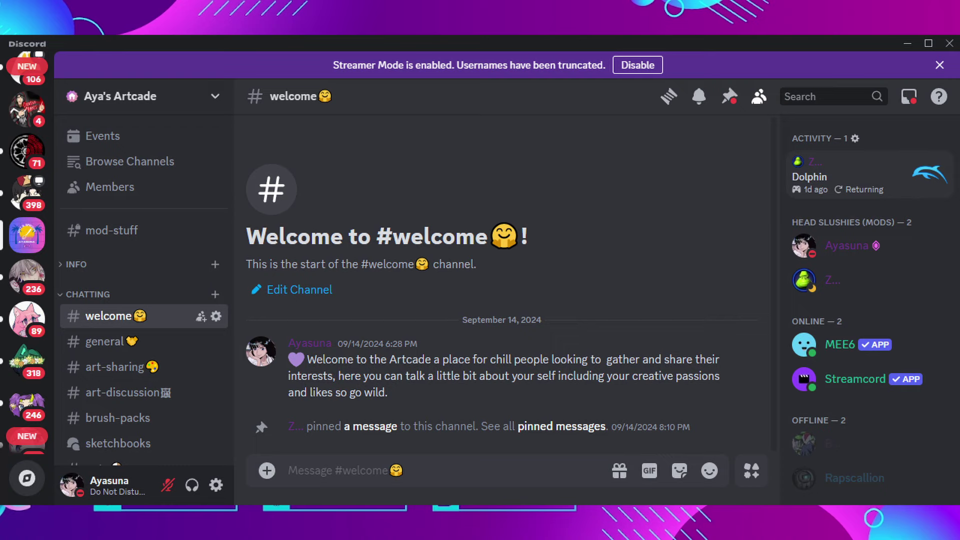
key(alt+Tab)
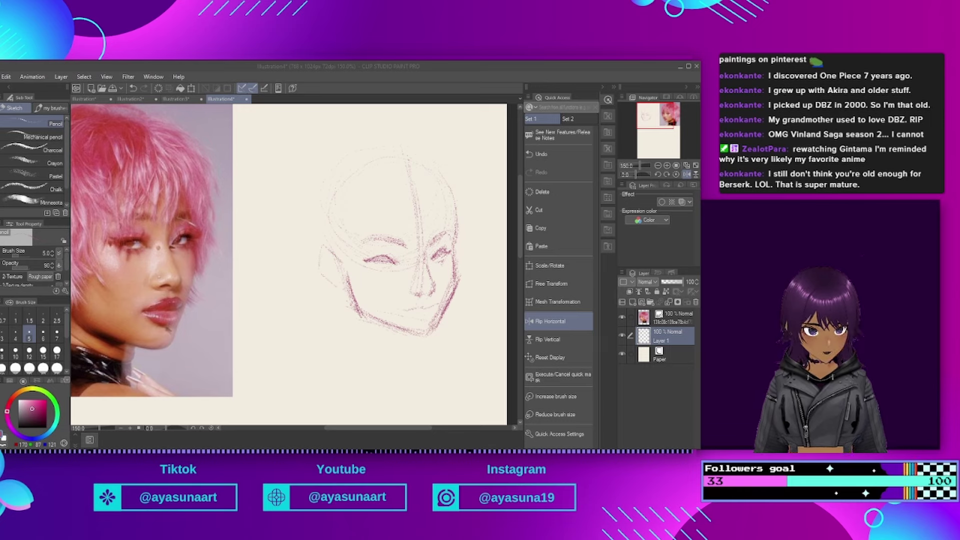
Step: Refine the near eye and its brow, and define the nose's underside, nostril and side plane
scroll(453, 232, up, 2)
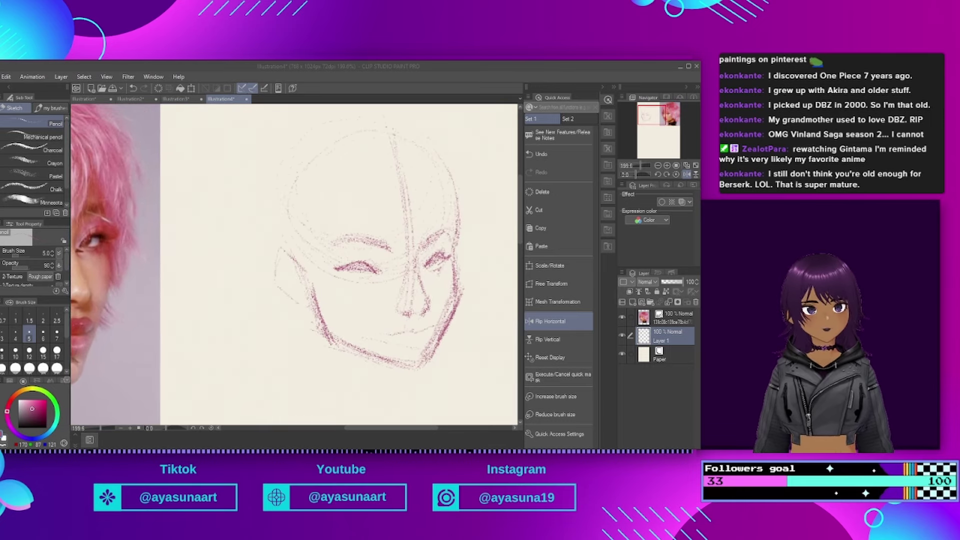
scroll(399, 248, down, 2)
scroll(398, 249, up, 1)
click(366, 278)
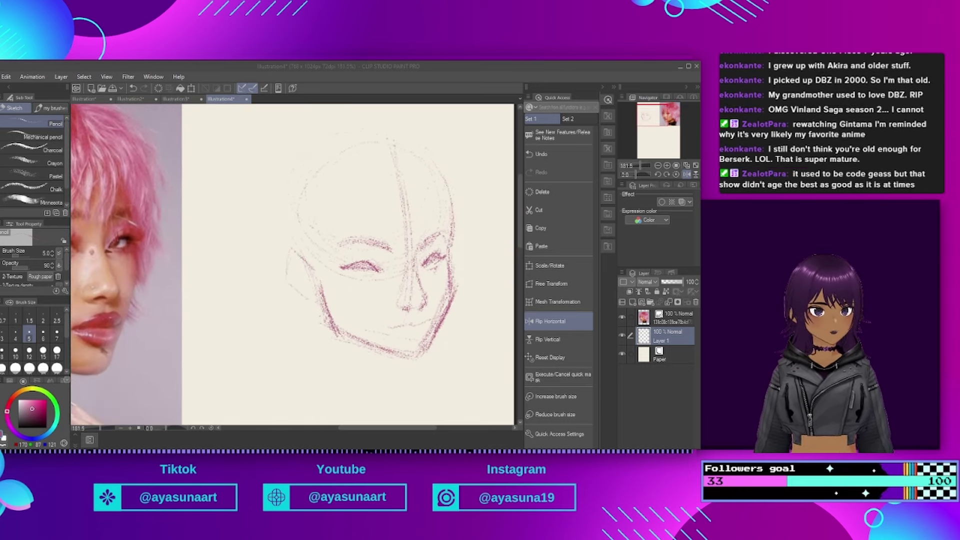
drag(352, 264, 338, 268)
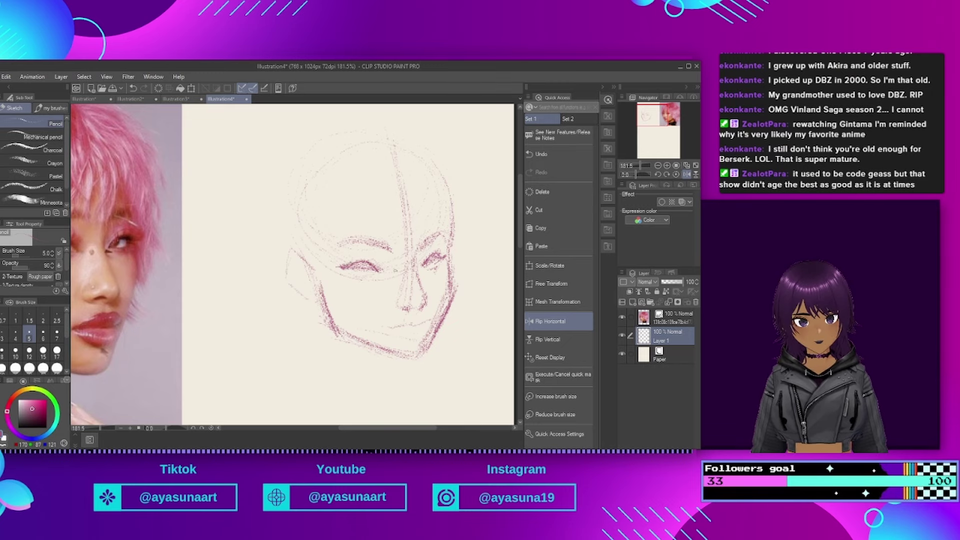
mouse_move(336, 250)
mouse_down()
mouse_move(367, 244)
mouse_move(415, 267)
mouse_move(421, 314)
mouse_move(397, 308)
mouse_move(410, 308)
mouse_up()
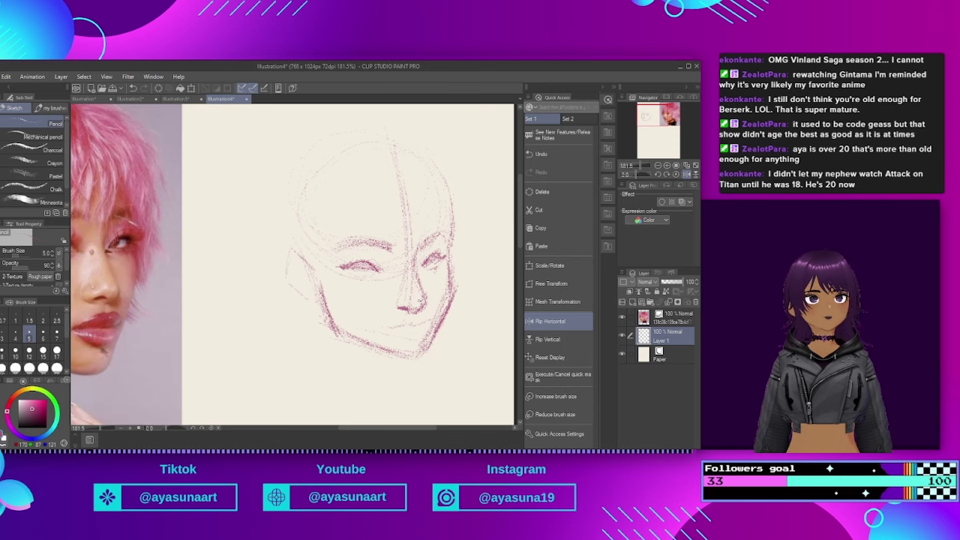
mouse_move(394, 303)
mouse_down()
mouse_move(400, 311)
mouse_move(398, 275)
mouse_up()
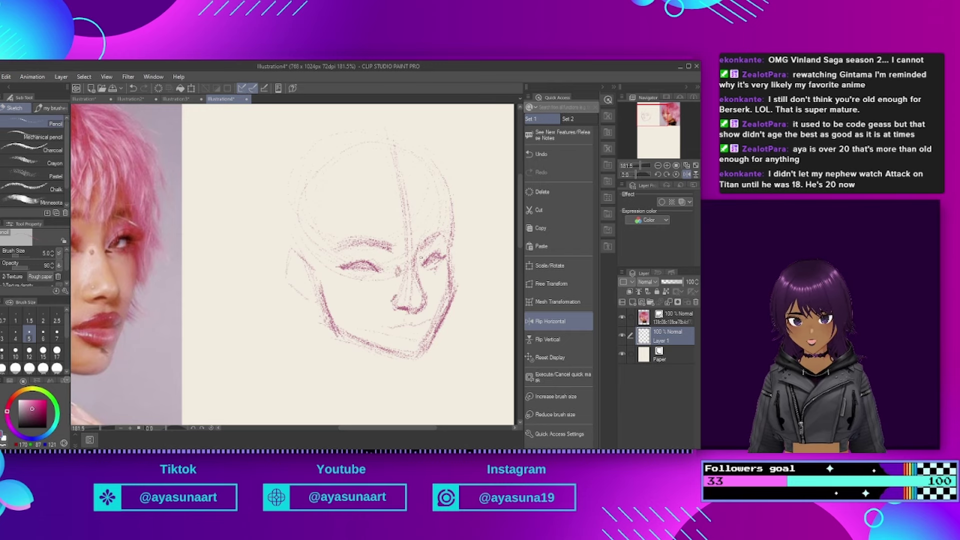
Step: Flip the canvas view back to normal and lightly sketch fringe strands over the forehead with an outer hair guide
click(559, 321)
scroll(239, 226, down, 3)
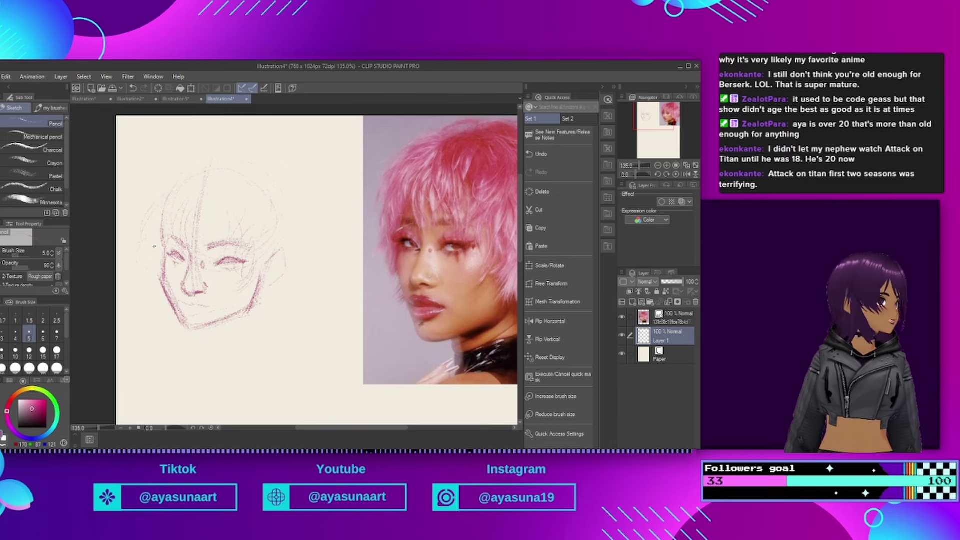
scroll(156, 235, down, 1)
scroll(165, 255, up, 1)
scroll(165, 255, down, 1)
scroll(165, 255, up, 2)
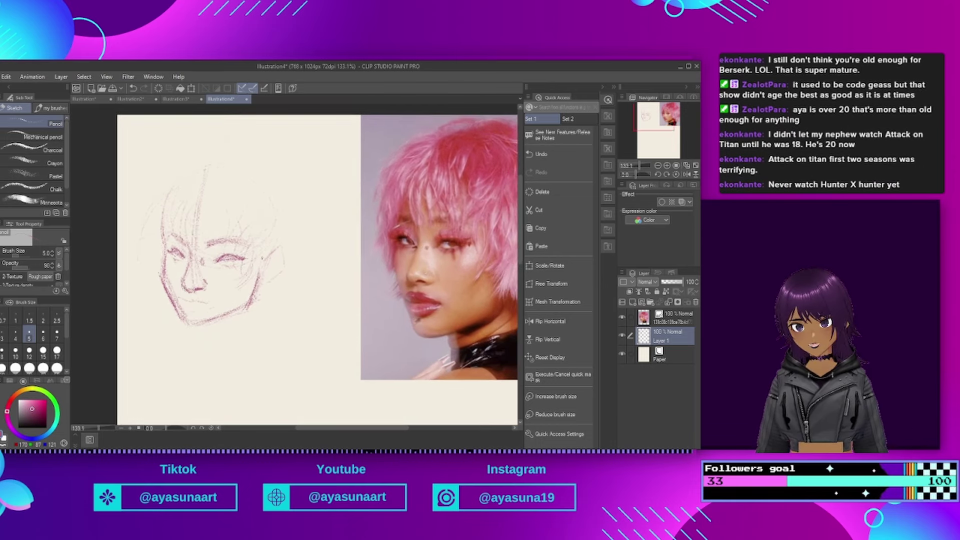
Step: Sketch the neck with the choker band and the shoulder line below the jaw
scroll(220, 245, down, 2)
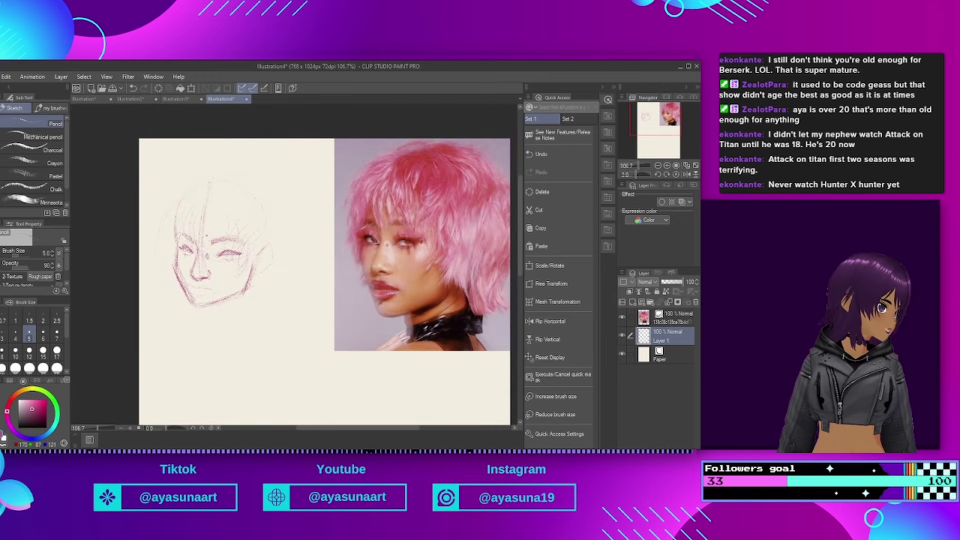
scroll(264, 200, up, 3)
scroll(222, 195, down, 3)
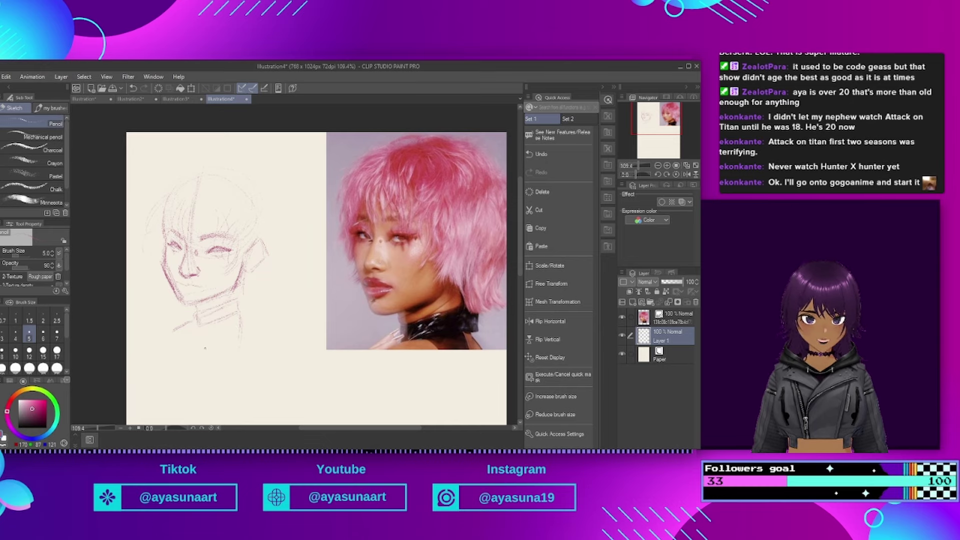
Step: Strengthen the fringe strands across the forehead and sketch flicked side locks beside the far cheek
scroll(290, 221, up, 1)
scroll(290, 221, up, 2)
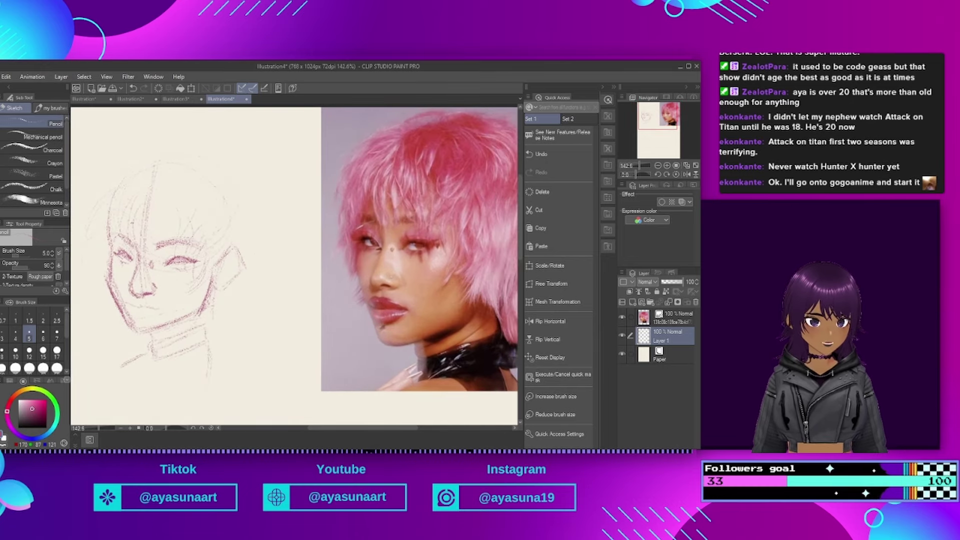
mouse_move(149, 198)
mouse_down()
mouse_move(144, 242)
mouse_move(162, 237)
mouse_up()
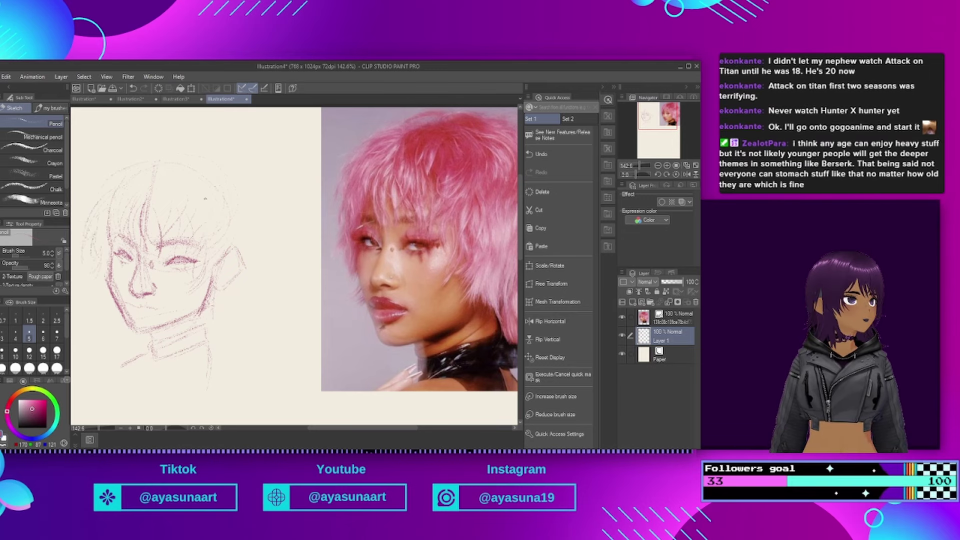
mouse_move(175, 213)
mouse_down()
mouse_move(165, 230)
mouse_move(192, 293)
mouse_up()
drag(78, 276, 100, 264)
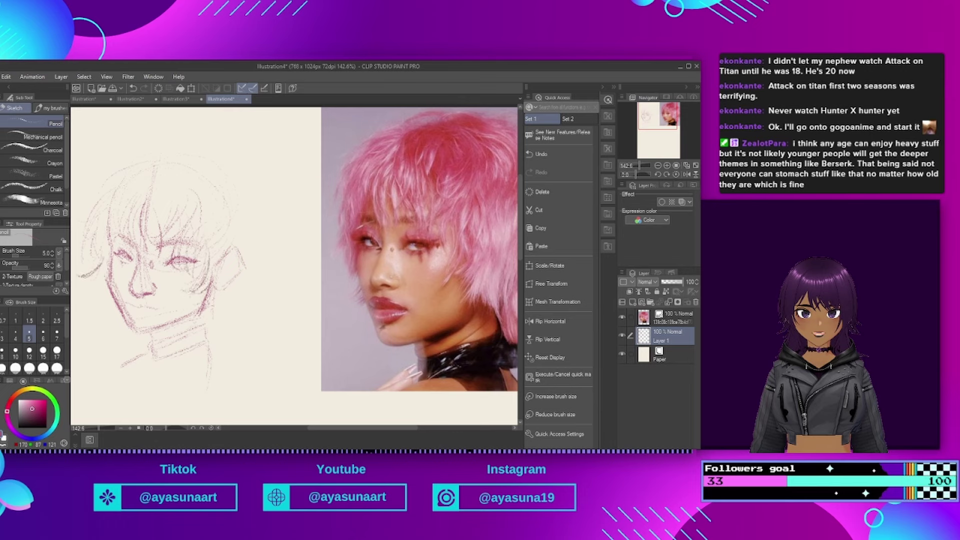
mouse_move(100, 298)
mouse_down()
mouse_move(115, 287)
mouse_move(107, 315)
mouse_up()
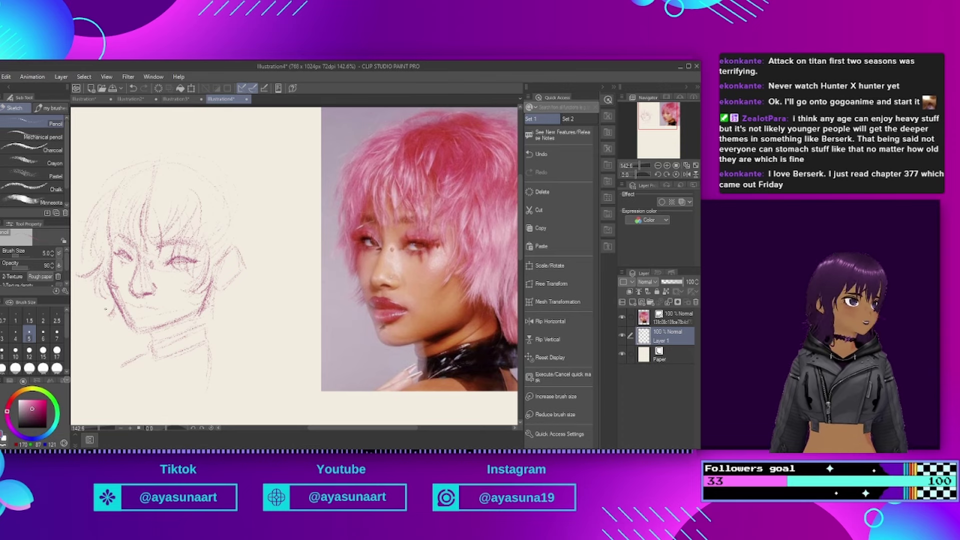
Step: Outline the hair's outer volume over the crown and add wavy locks down over the ear
scroll(171, 312, down, 2)
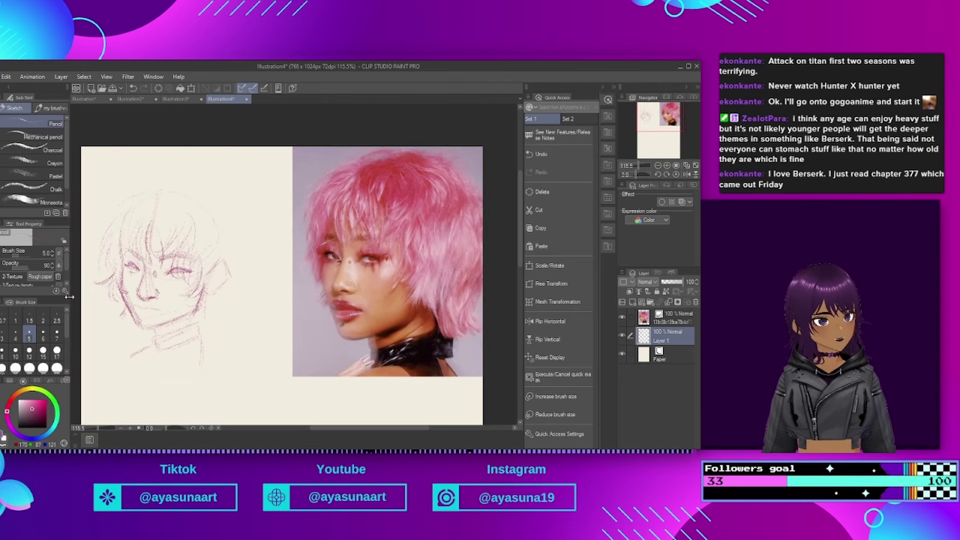
mouse_move(161, 191)
mouse_down()
mouse_move(107, 213)
mouse_move(95, 254)
mouse_up()
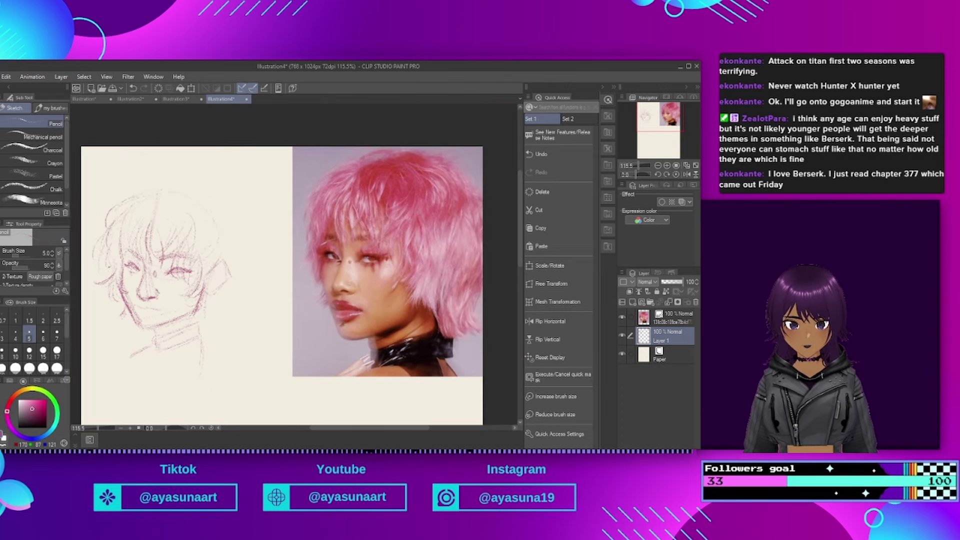
drag(171, 187, 125, 192)
mouse_move(214, 210)
mouse_down()
mouse_move(231, 265)
mouse_move(214, 300)
mouse_up()
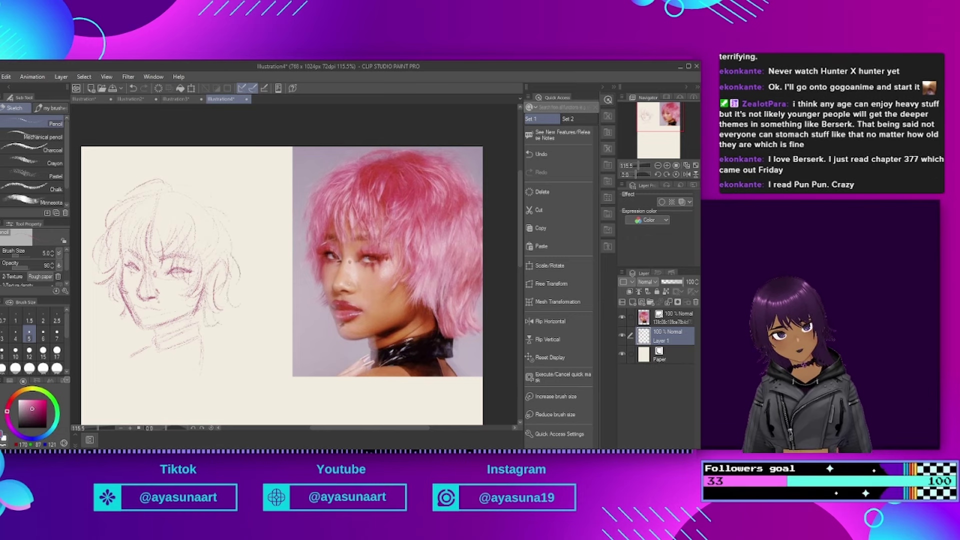
Step: Mirror the canvas view horizontally and add strands to the back hair, the side locks and the fringe
scroll(163, 282, up, 2)
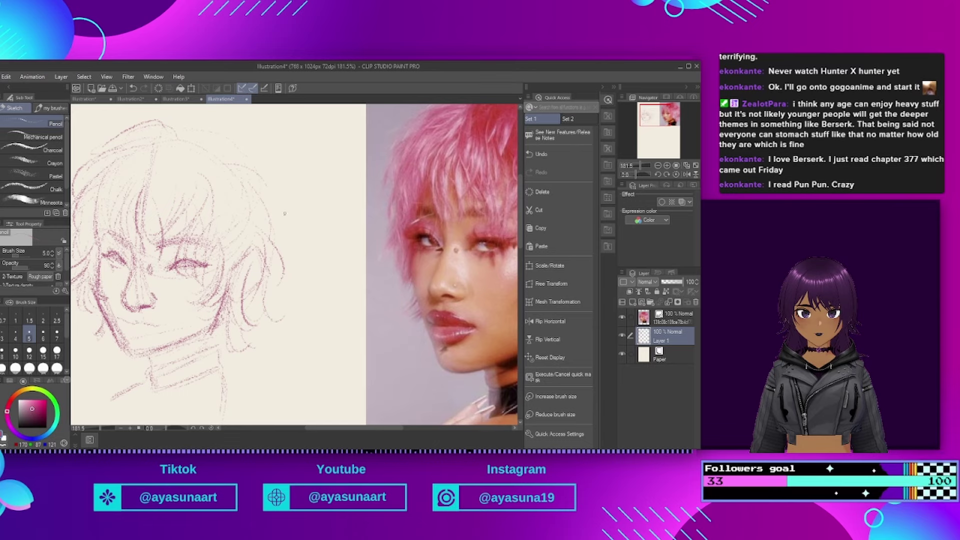
click(557, 321)
scroll(310, 207, down, 3)
scroll(310, 185, up, 1)
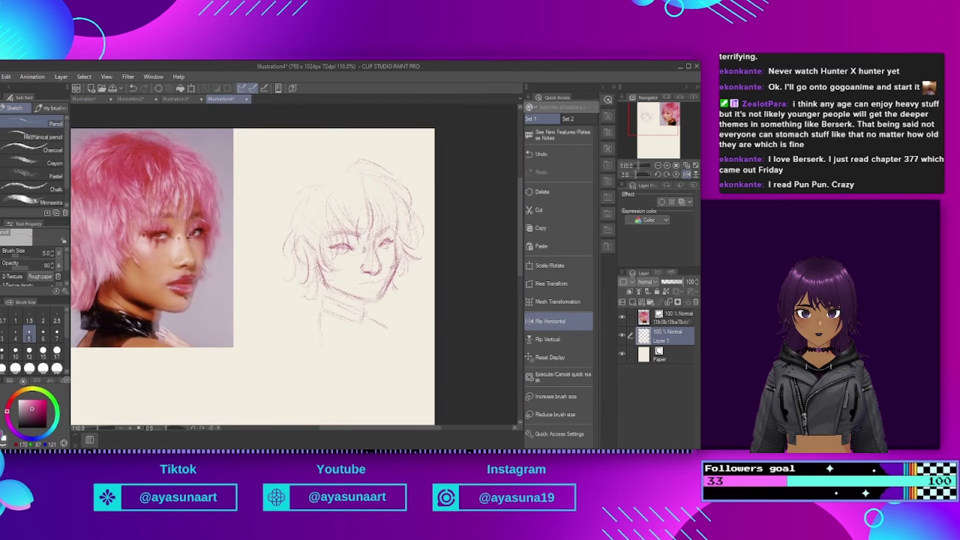
scroll(319, 258, down, 1)
drag(319, 259, 325, 269)
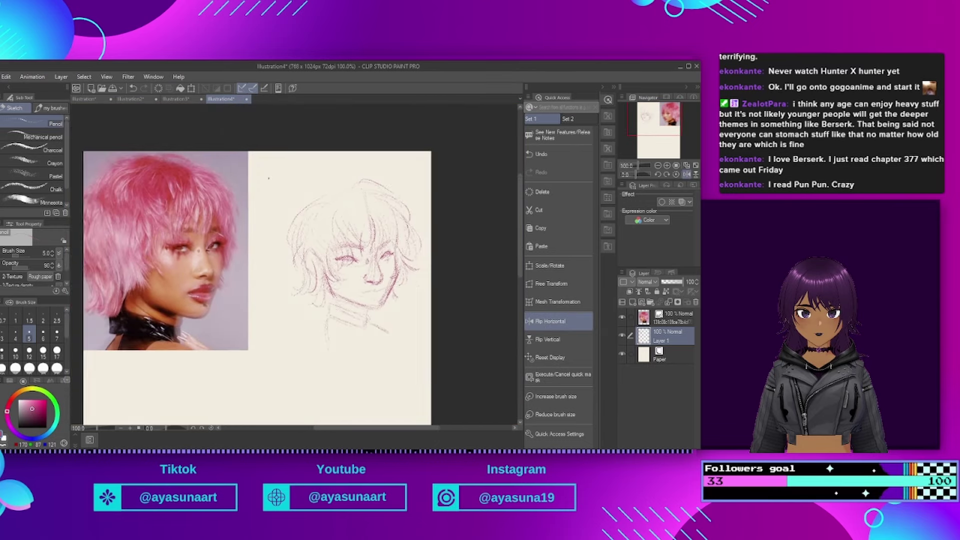
scroll(295, 220, up, 1)
mouse_move(341, 210)
mouse_down()
mouse_move(329, 240)
mouse_move(354, 242)
mouse_up()
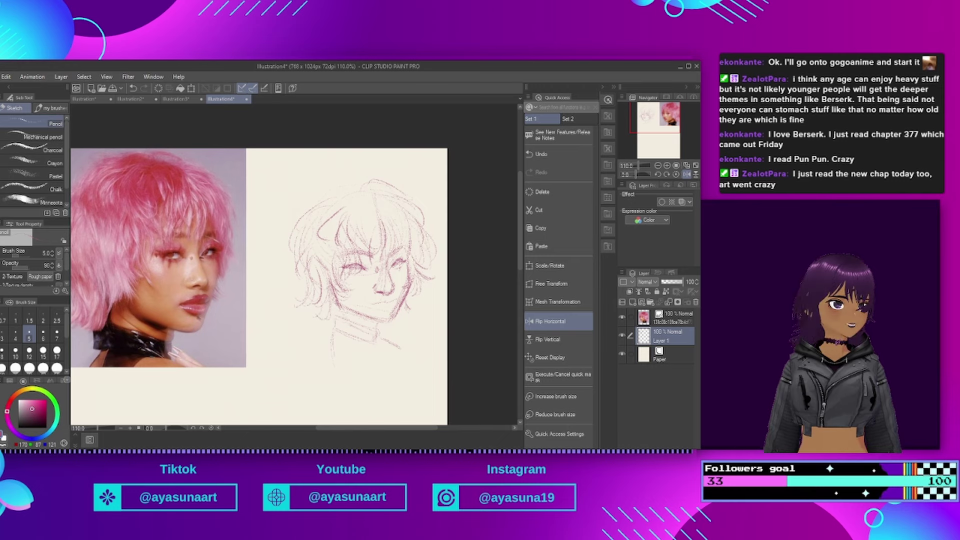
Step: Add darker fringe strands falling over the forehead and between the eyes
scroll(321, 229, up, 1)
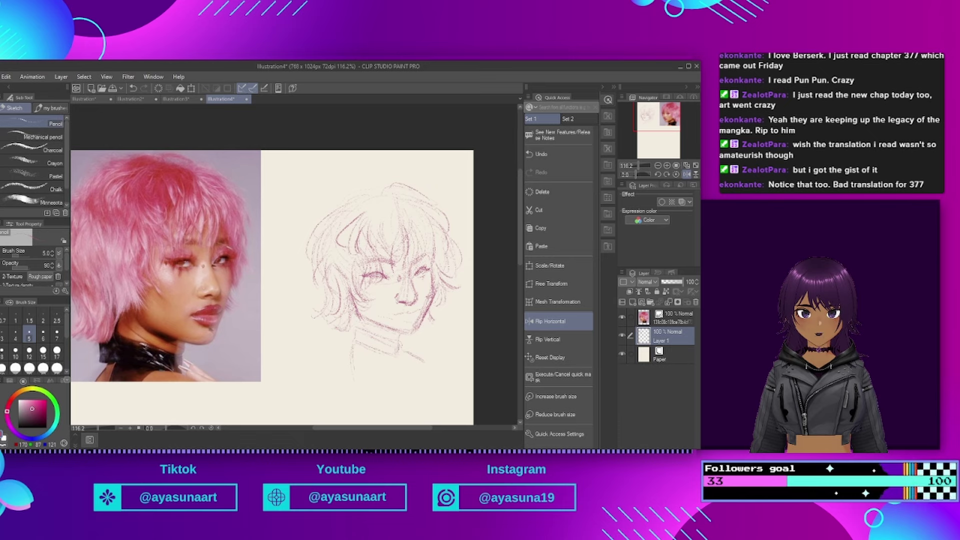
scroll(325, 158, up, 1)
drag(413, 269, 416, 295)
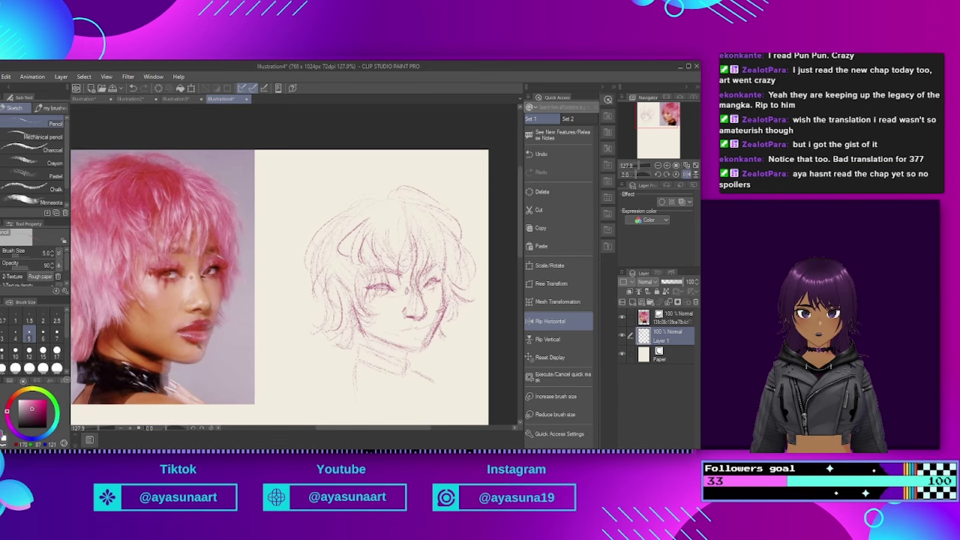
Step: Darken the jawline down to the choker and sketch the back of the neck running into the shoulder
mouse_move(358, 313)
mouse_down()
mouse_move(371, 338)
mouse_move(407, 353)
mouse_up()
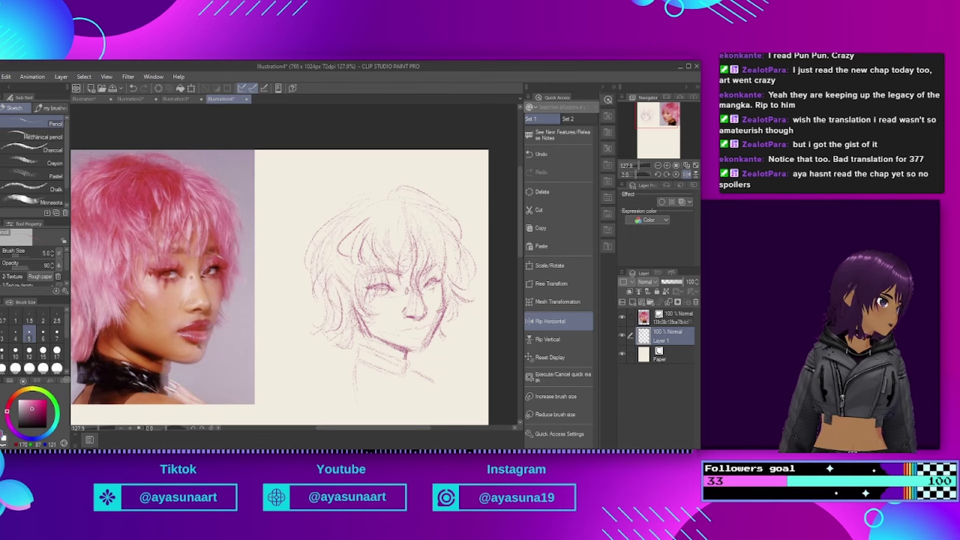
mouse_move(363, 325)
mouse_down()
mouse_move(342, 393)
mouse_move(346, 414)
mouse_up()
drag(356, 370, 342, 415)
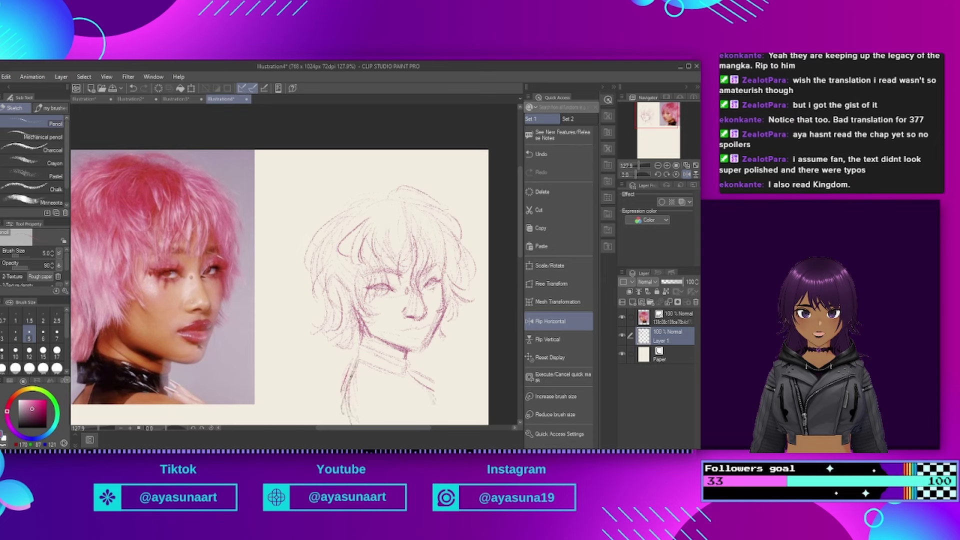
Step: Darken the hair locks beside the cheek and the far temple, and define the lips
drag(356, 303, 355, 335)
mouse_move(364, 310)
mouse_down()
mouse_move(363, 348)
mouse_move(347, 348)
mouse_up()
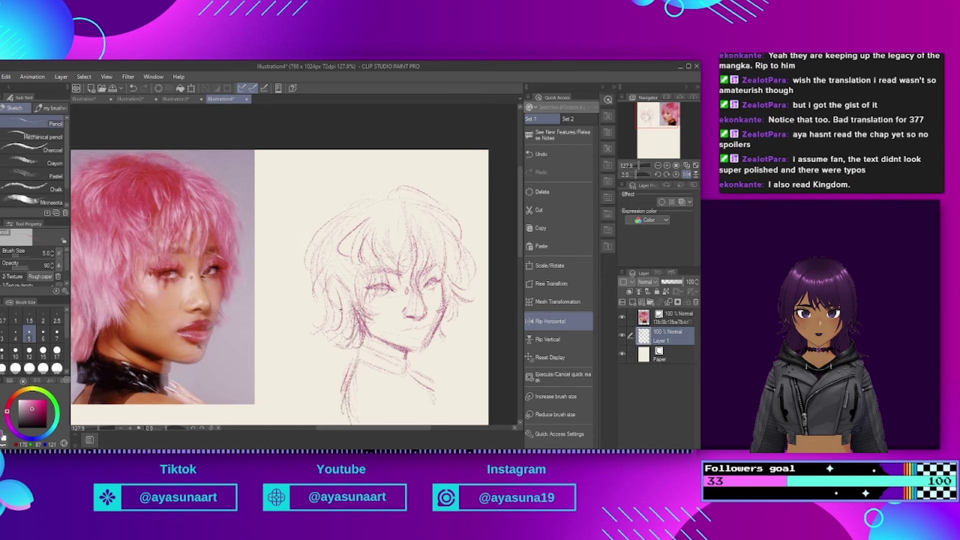
drag(450, 254, 454, 274)
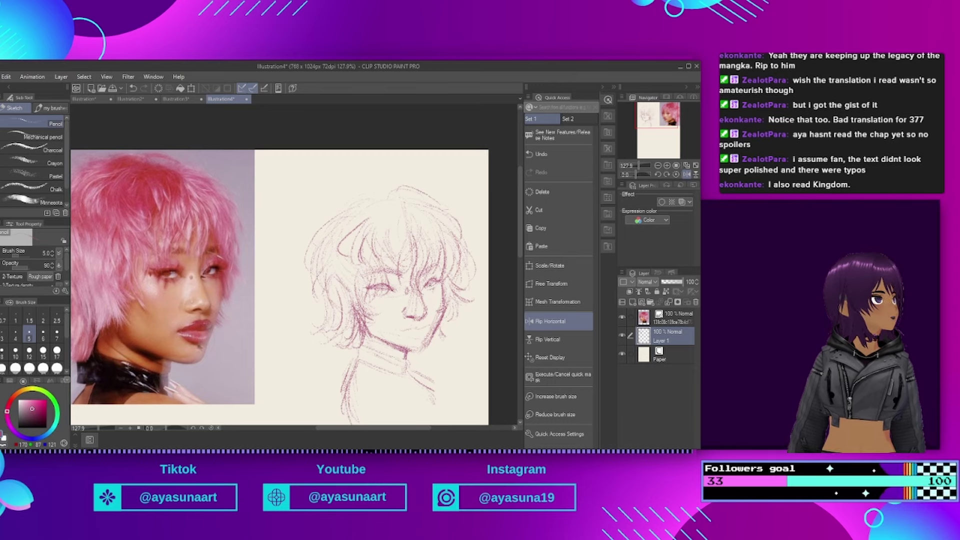
scroll(401, 268, up, 3)
scroll(320, 244, down, 1)
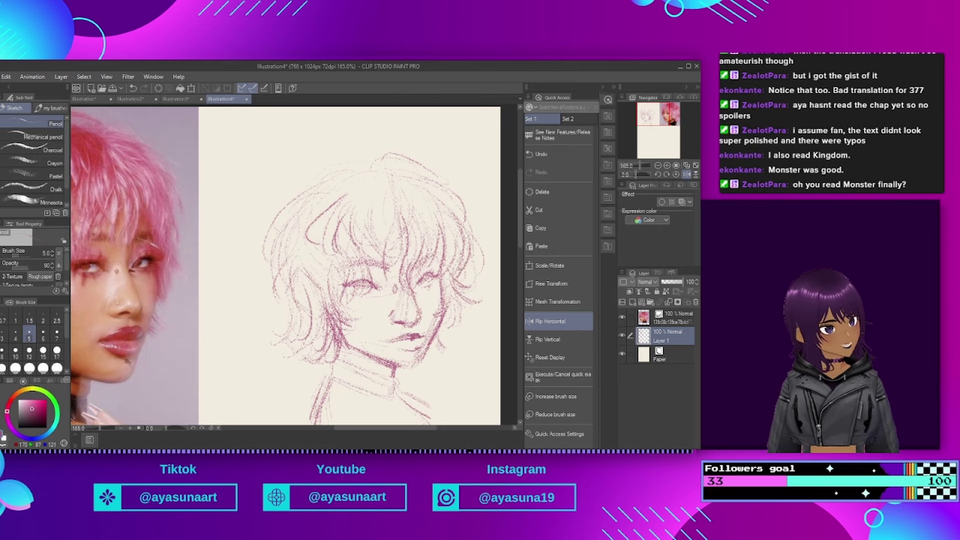
scroll(285, 265, down, 2)
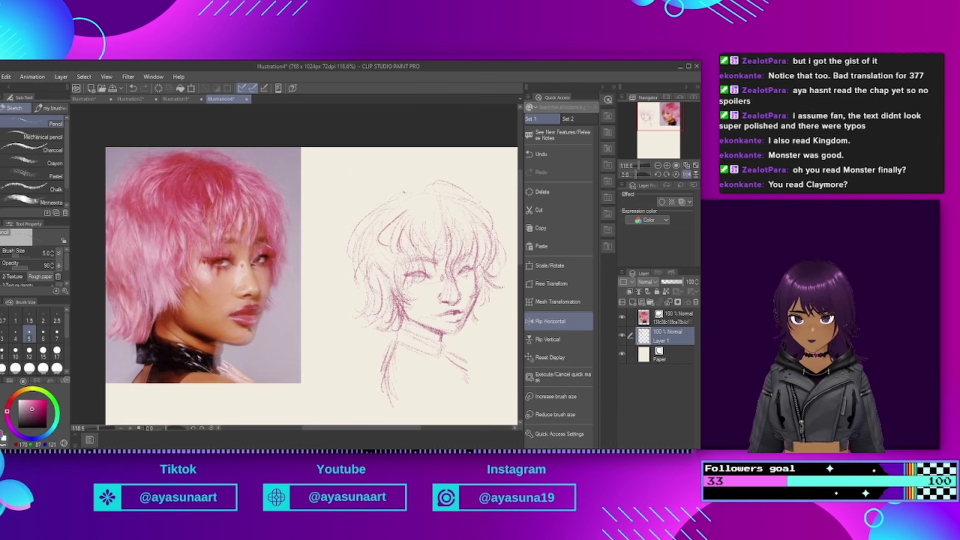
Step: Add hair strands beside the near cheek and through the upper fringe of the portrait sketch
drag(393, 262, 379, 305)
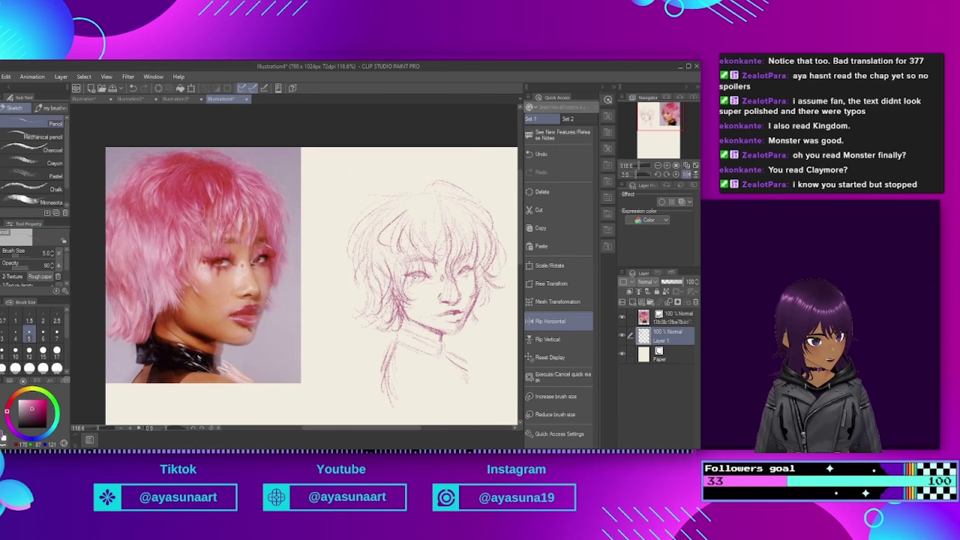
mouse_move(406, 267)
mouse_down()
mouse_move(393, 300)
mouse_move(373, 305)
mouse_up()
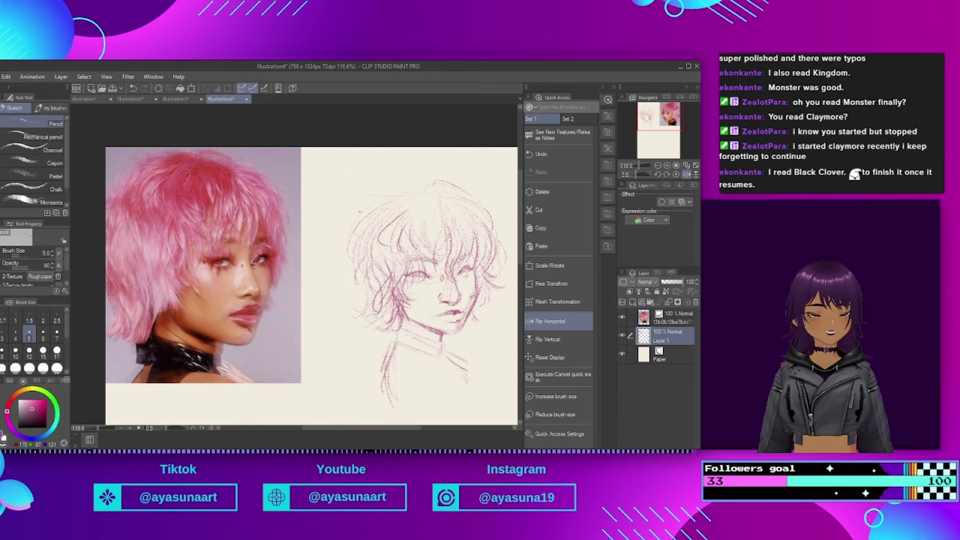
drag(403, 222, 391, 253)
drag(417, 220, 412, 251)
drag(453, 212, 465, 250)
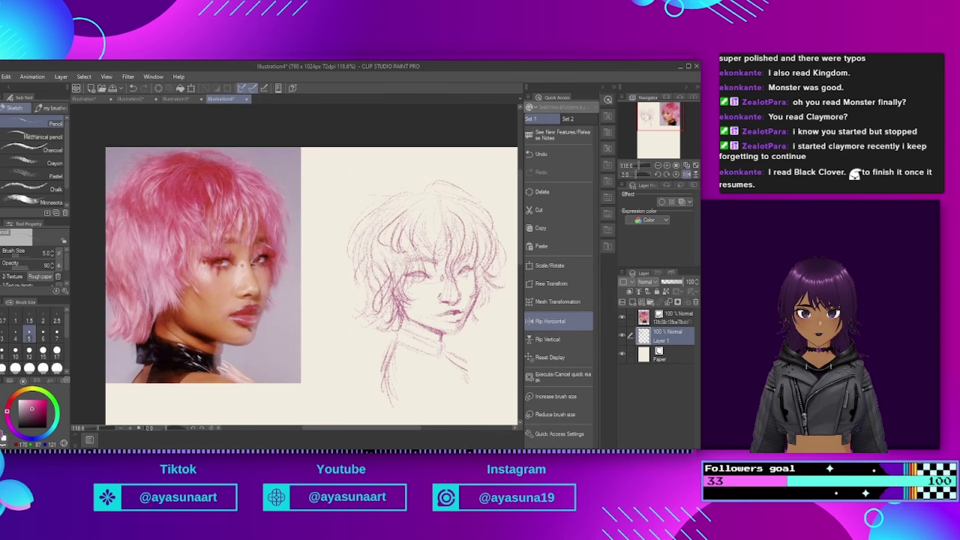
Step: Refine the portrait's facial features, darkening the nose bridge, the lips and both eyes
scroll(412, 250, up, 3)
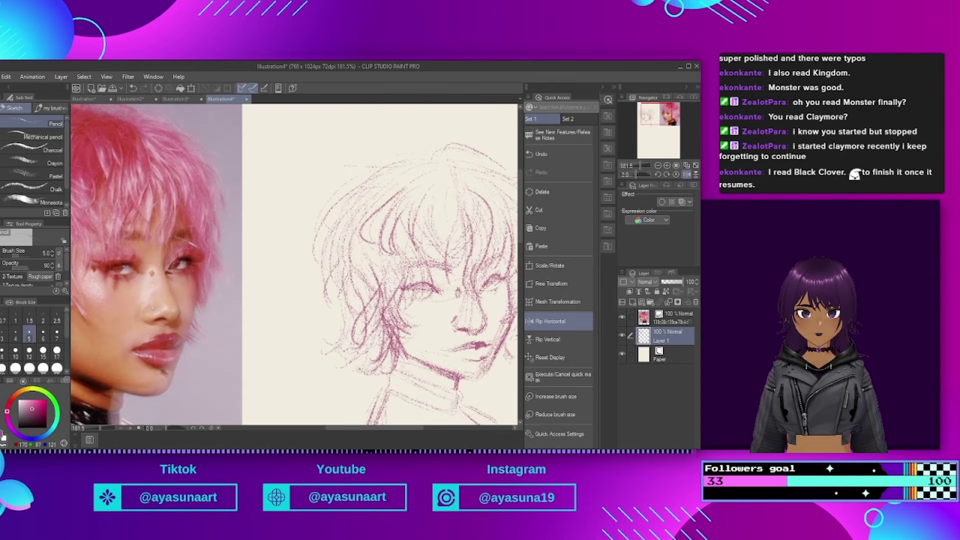
drag(458, 291, 449, 295)
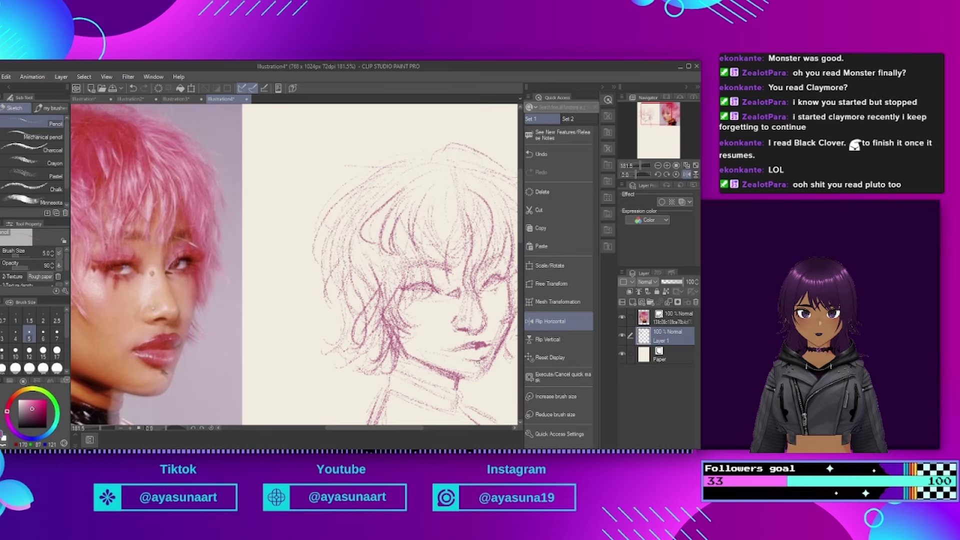
drag(473, 364, 482, 361)
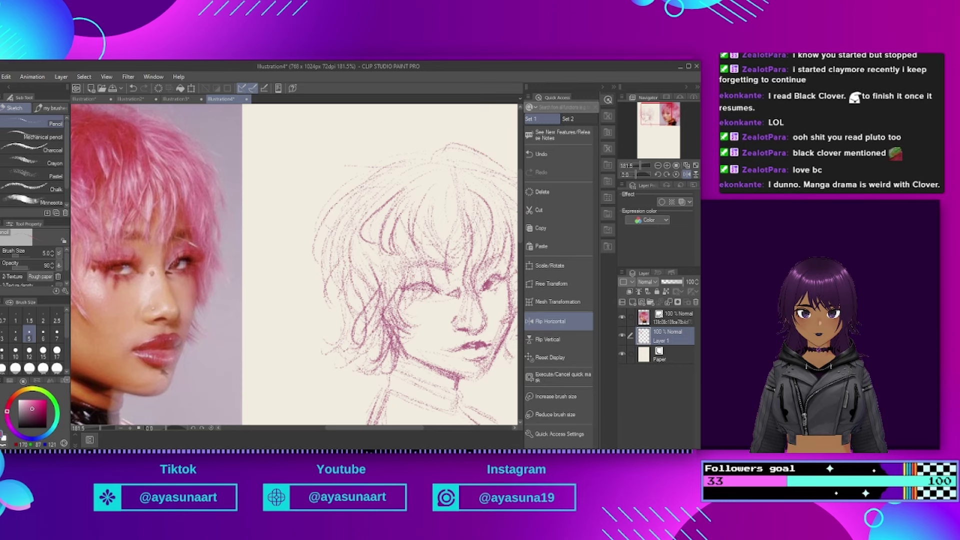
mouse_move(416, 285)
mouse_down()
mouse_move(433, 284)
mouse_move(423, 300)
mouse_up()
drag(495, 292, 505, 284)
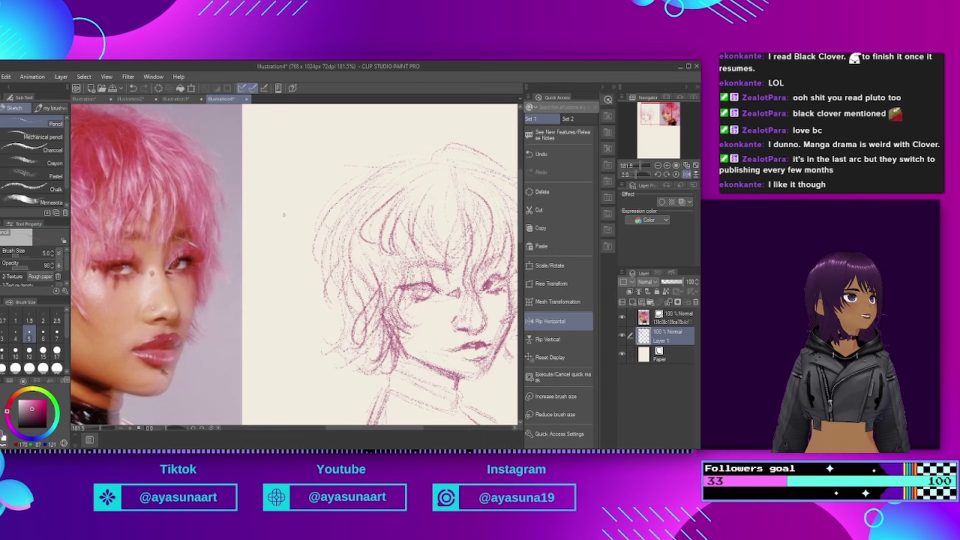
Step: Add a lock beside the near eye and strands flicking outward at the far temple
scroll(290, 281, down, 3)
scroll(291, 280, up, 2)
scroll(320, 240, down, 1)
drag(369, 265, 377, 289)
mouse_move(441, 226)
mouse_down()
mouse_move(448, 250)
mouse_move(470, 259)
mouse_up()
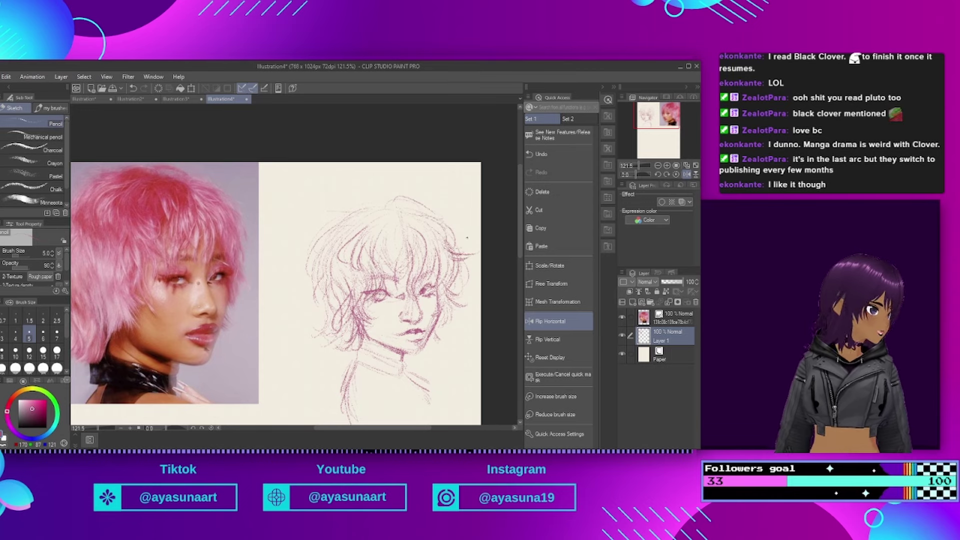
Step: Flip the canvas view back to its unmirrored orientation and compare the portrait sketch with the reference photo
click(574, 330)
scroll(250, 251, down, 3)
scroll(215, 295, up, 4)
scroll(212, 289, down, 4)
scroll(212, 290, up, 2)
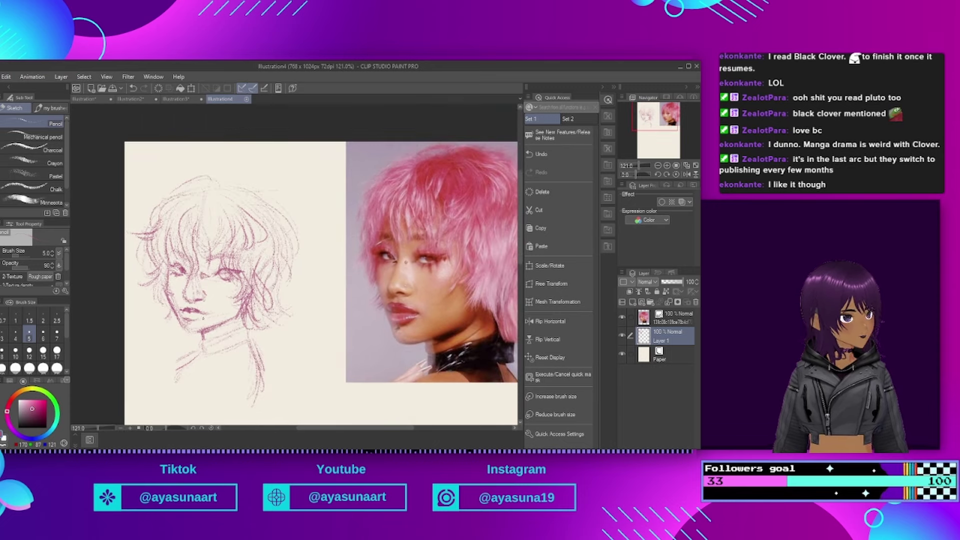
scroll(205, 258, down, 3)
scroll(204, 257, up, 3)
scroll(295, 265, up, 1)
scroll(295, 265, down, 2)
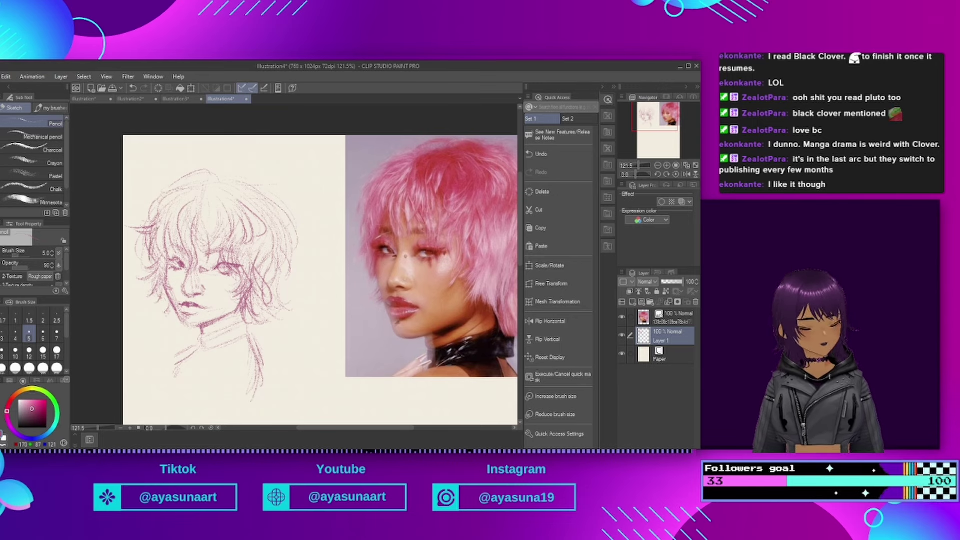
scroll(248, 173, up, 2)
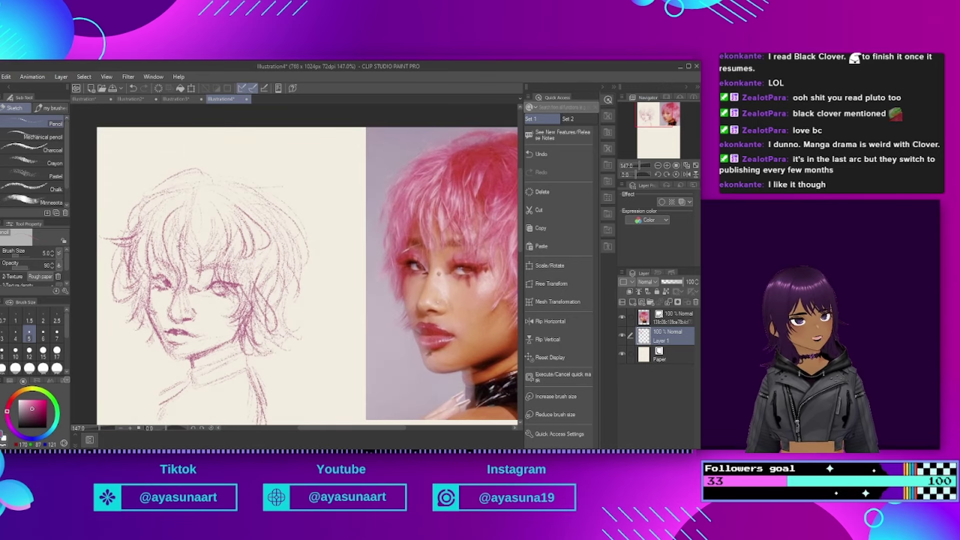
scroll(215, 359, down, 2)
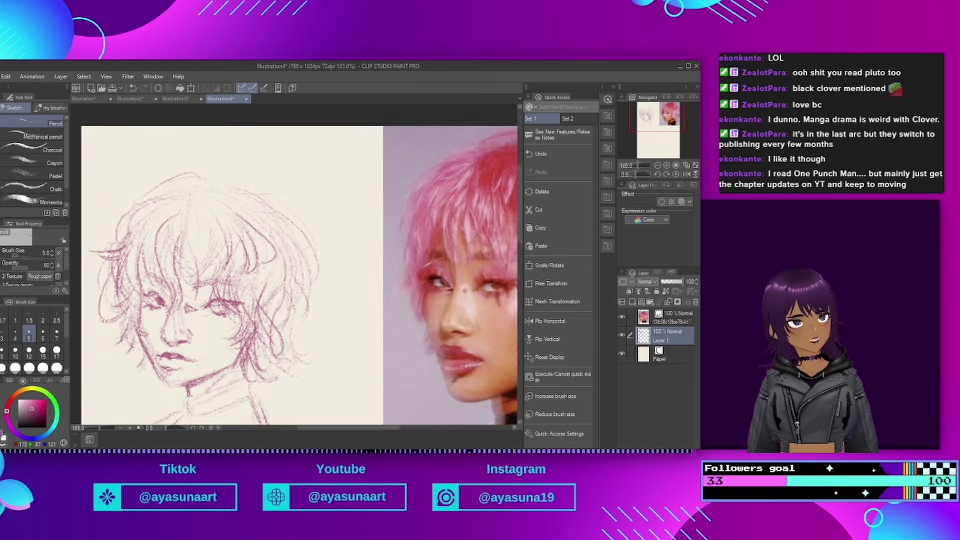
Step: Add loose strands around the crown and sketch the shoulder and arm lines below the choker
scroll(211, 264, up, 1)
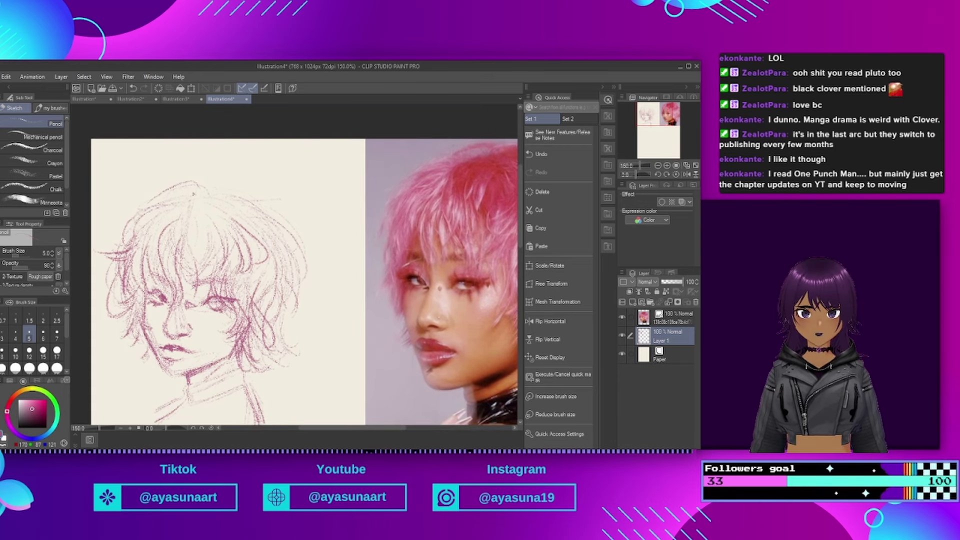
scroll(284, 205, down, 1)
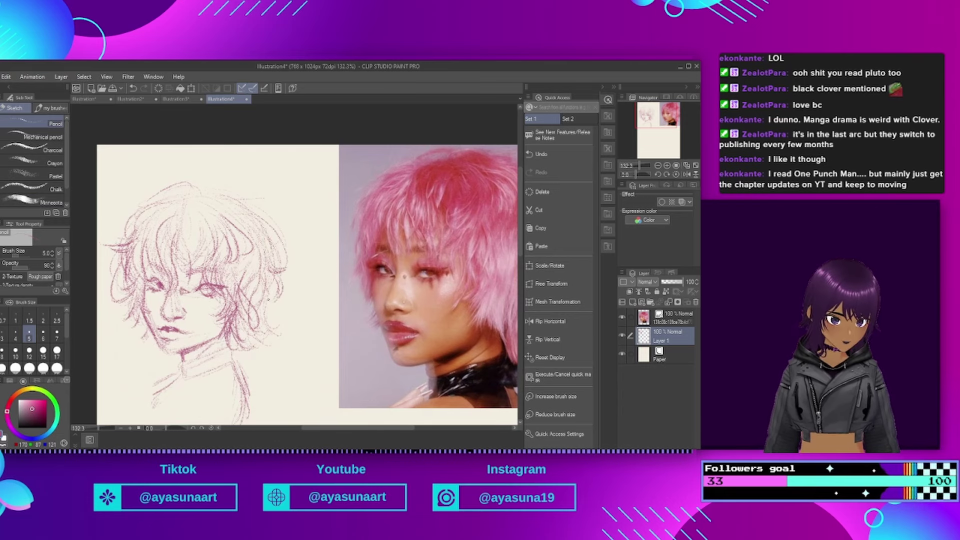
scroll(289, 295, down, 2)
scroll(245, 231, up, 2)
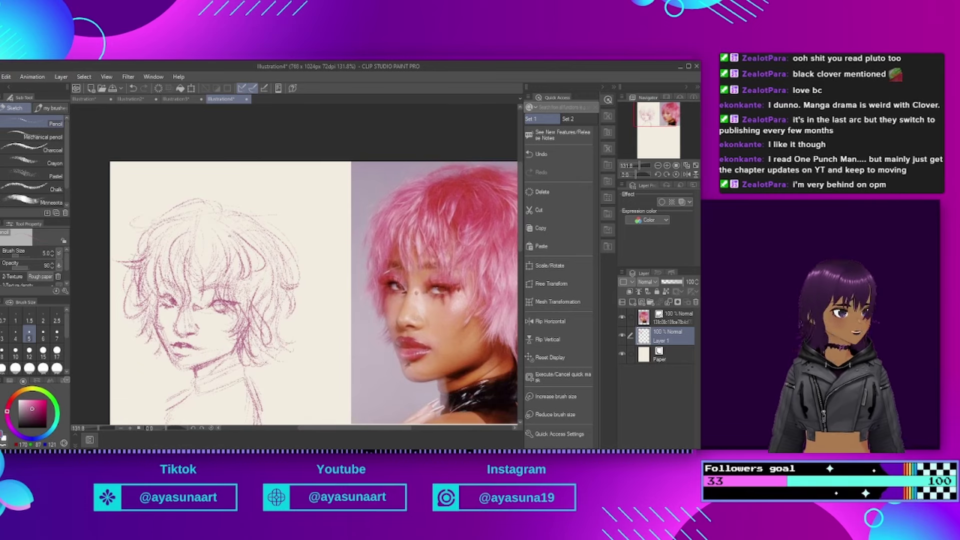
scroll(315, 295, down, 1)
mouse_move(209, 359)
mouse_down()
mouse_move(218, 378)
mouse_move(213, 371)
mouse_move(221, 403)
mouse_up()
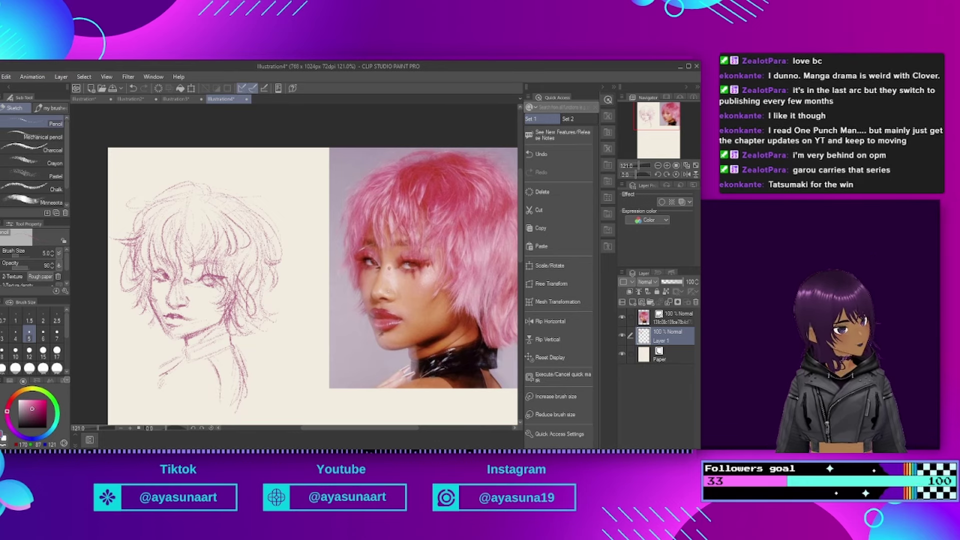
drag(190, 361, 170, 381)
mouse_move(172, 381)
mouse_down()
mouse_move(166, 407)
mouse_move(145, 406)
mouse_up()
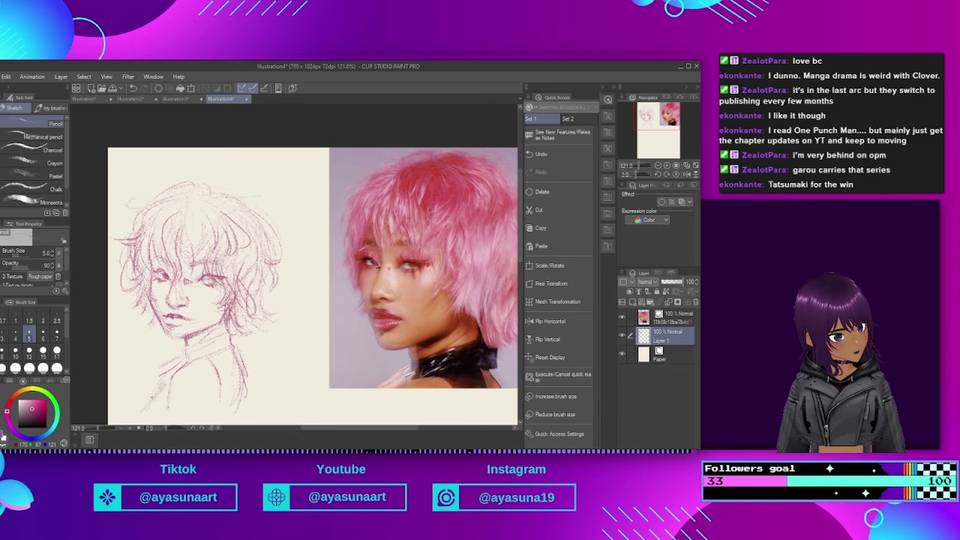
Step: Create a new layer above the sketch for Mechanical pencil lines and lower the sketch layer's opacity to 60%
click(633, 302)
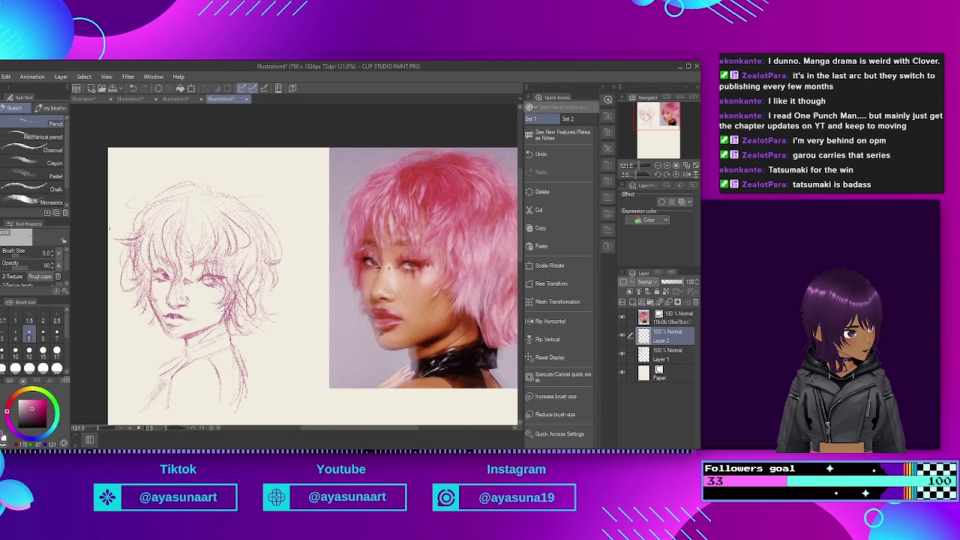
click(14, 135)
click(669, 353)
drag(678, 283, 673, 283)
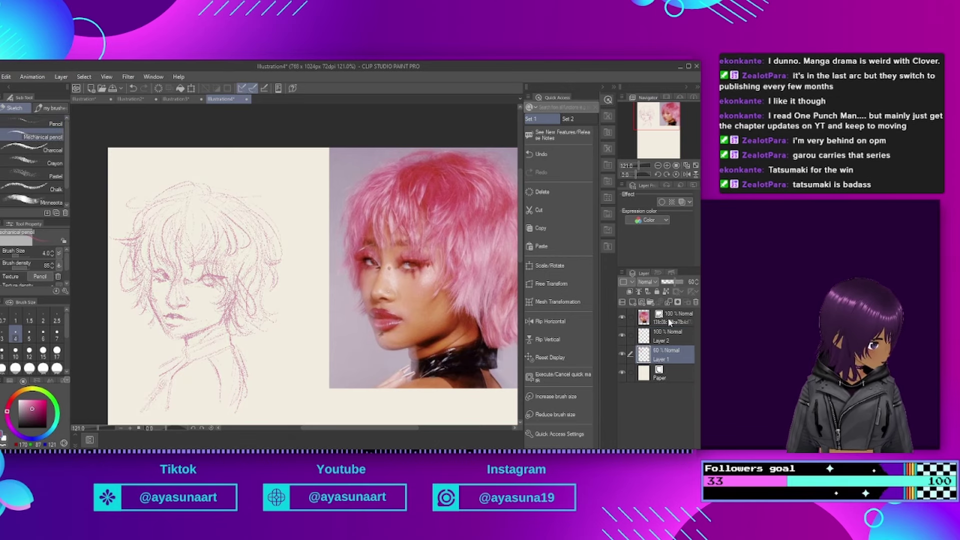
click(671, 336)
Step: Draw the far eye with its brow and the nose in dark lines on the new layer
scroll(130, 280, up, 3)
scroll(170, 242, down, 2)
scroll(169, 243, up, 1)
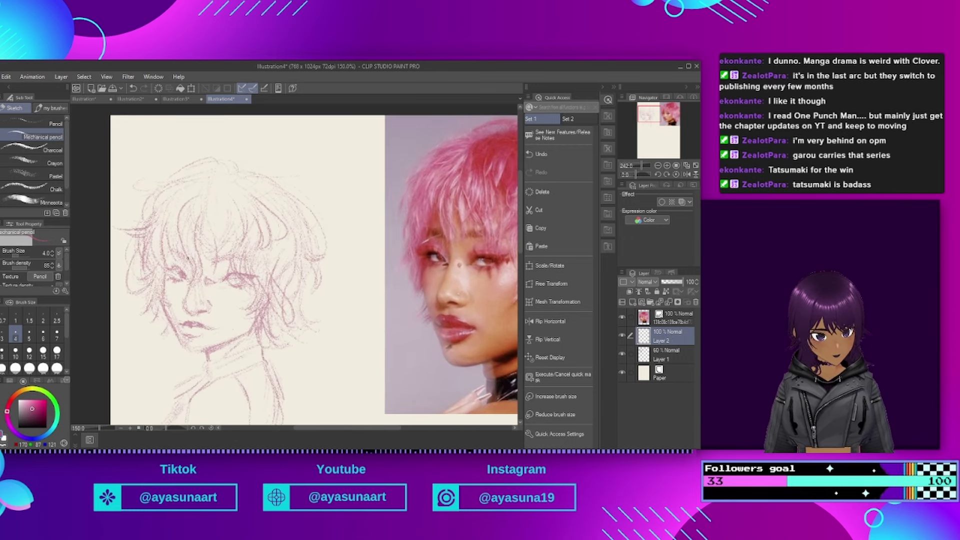
scroll(168, 243, up, 2)
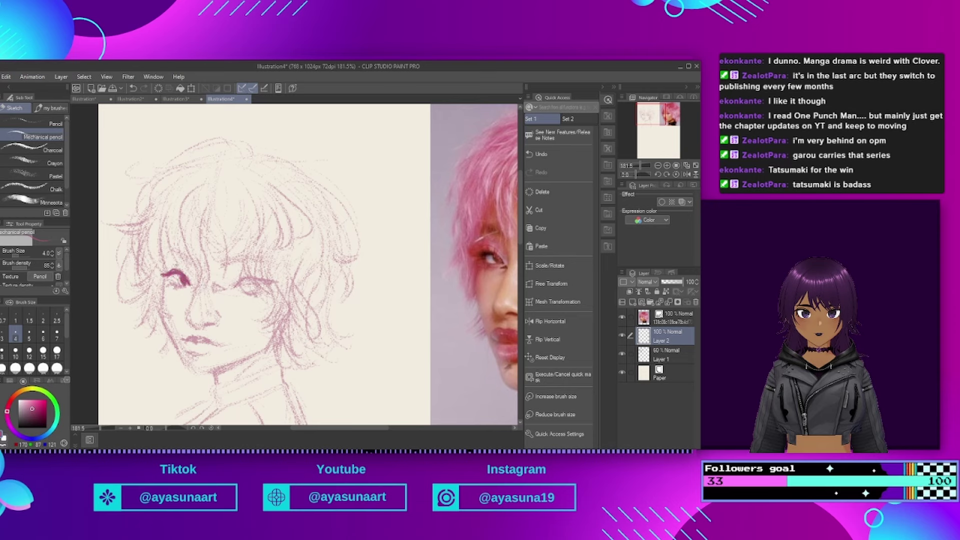
drag(182, 270, 187, 271)
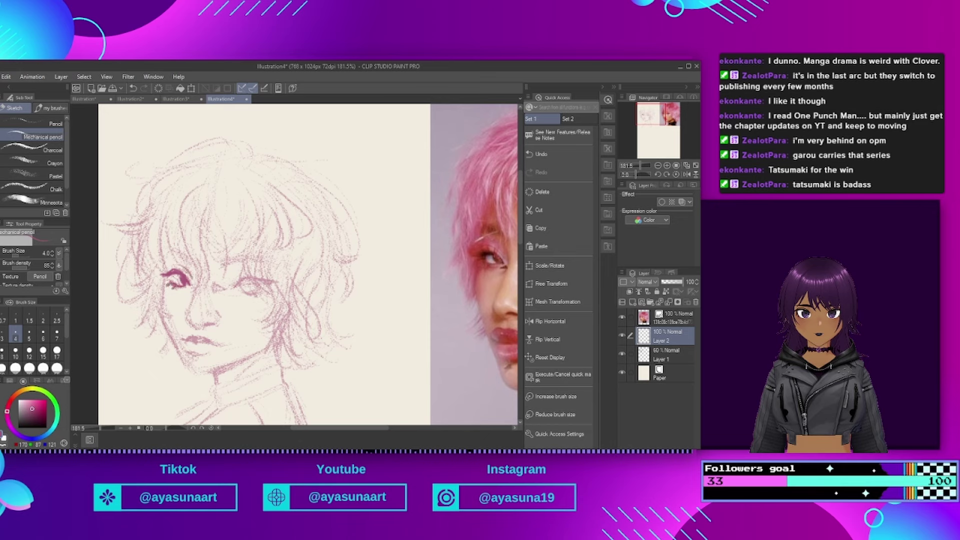
mouse_move(170, 267)
mouse_down()
mouse_move(192, 270)
mouse_move(192, 257)
mouse_move(191, 328)
mouse_move(216, 323)
mouse_up()
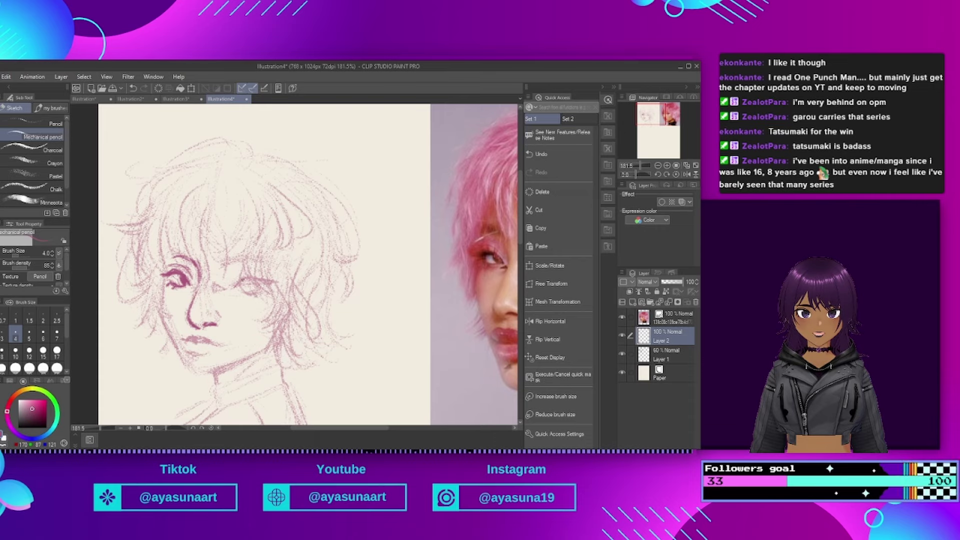
scroll(191, 214, down, 2)
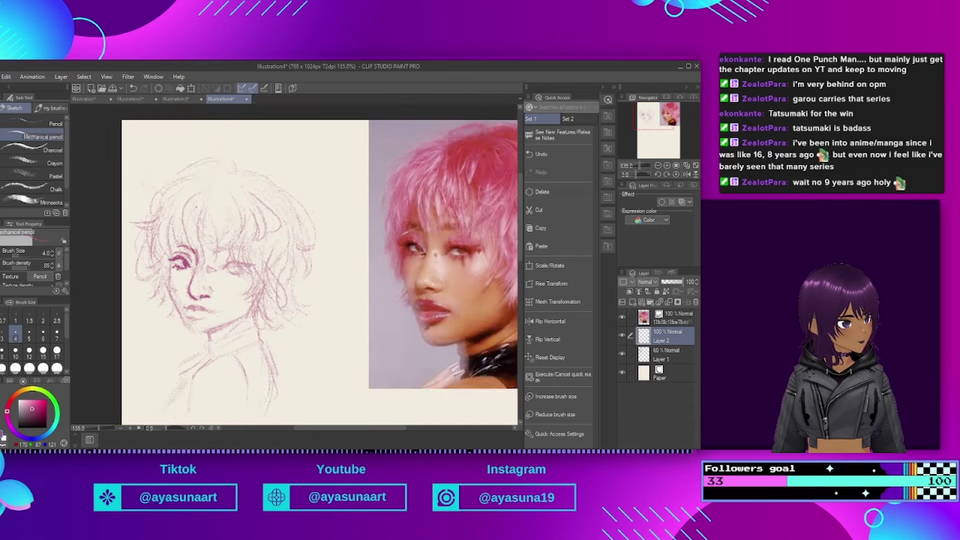
Step: Draw the lips and the near eye in dark lines over the faded sketch
scroll(342, 253, up, 3)
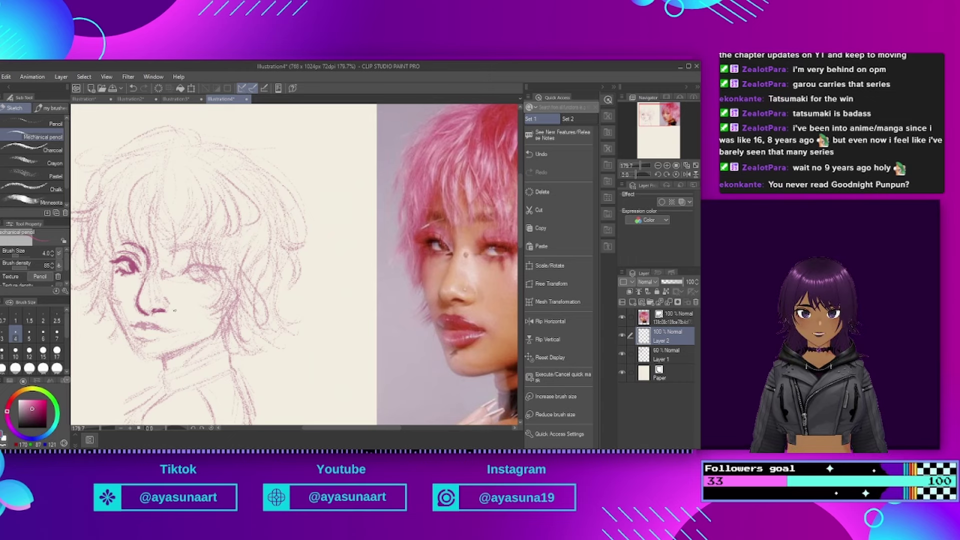
drag(137, 319, 167, 331)
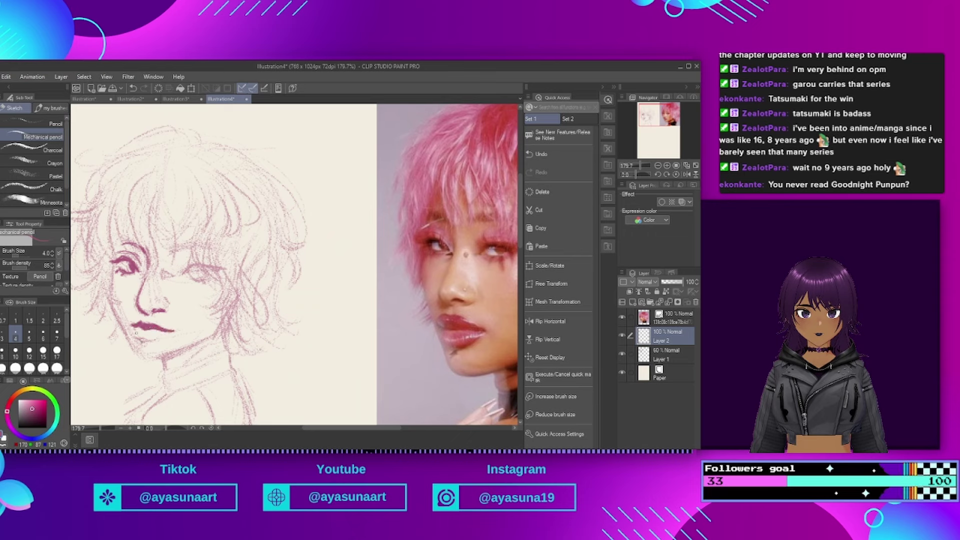
mouse_move(182, 273)
mouse_down()
mouse_move(218, 273)
mouse_move(203, 275)
mouse_move(203, 266)
mouse_up()
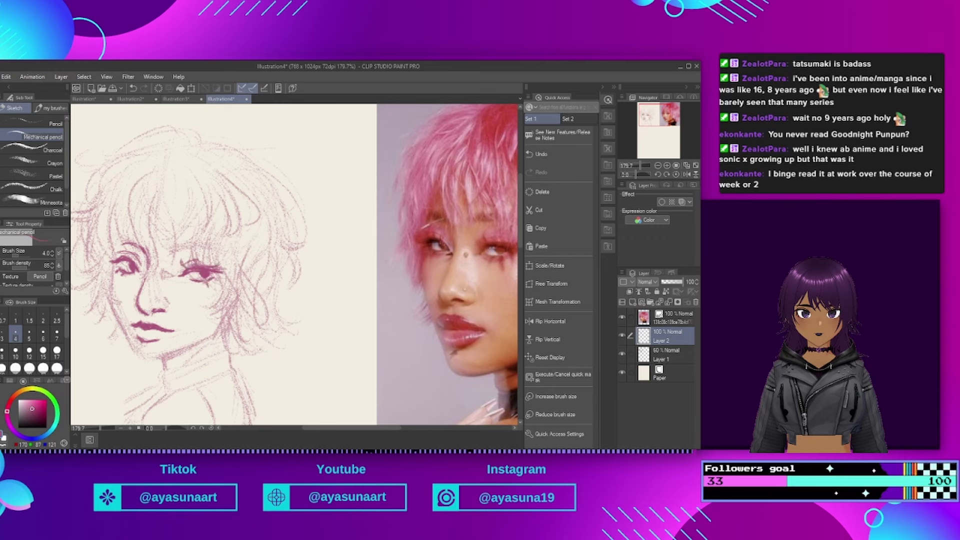
Step: Line the near eye's upper lid and trace the face contour along the far cheek, chin and jaw
drag(183, 261, 220, 263)
mouse_move(113, 271)
mouse_down()
mouse_move(131, 347)
mouse_move(221, 336)
mouse_move(180, 353)
mouse_move(167, 370)
mouse_up()
drag(209, 339, 228, 317)
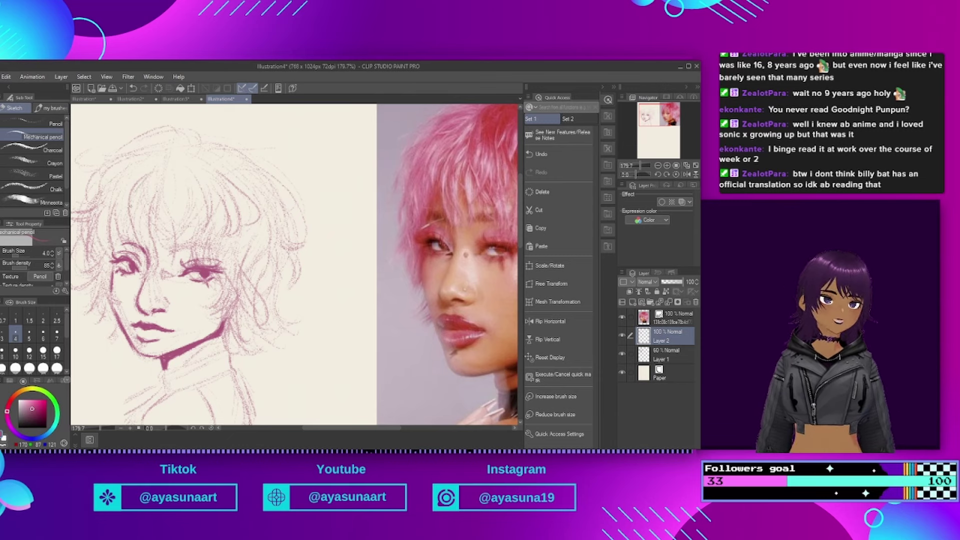
Step: Draw dark curved fringe strands falling over the forehead and between the eyes
drag(150, 176, 124, 240)
drag(138, 199, 151, 279)
drag(159, 221, 146, 280)
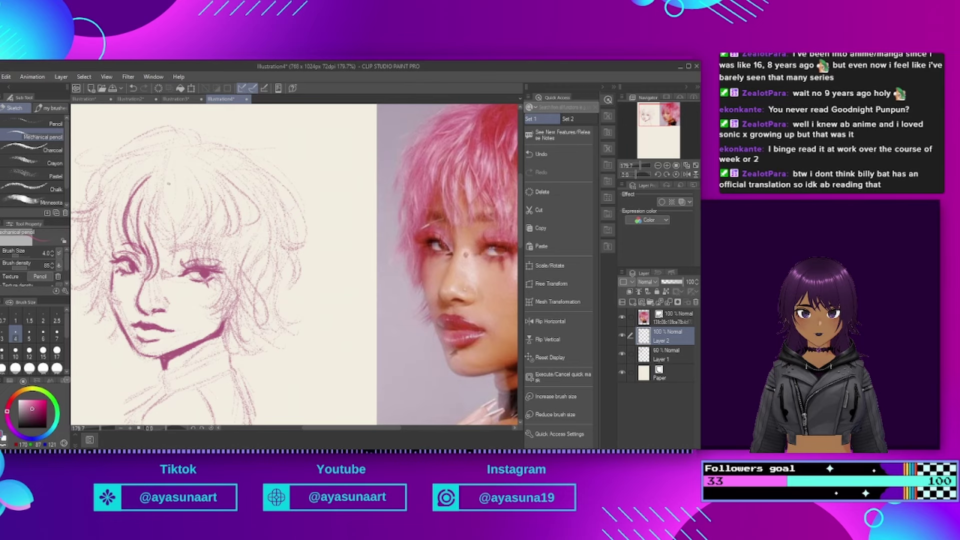
drag(192, 199, 159, 242)
drag(189, 199, 162, 242)
drag(165, 186, 158, 276)
drag(182, 237, 164, 271)
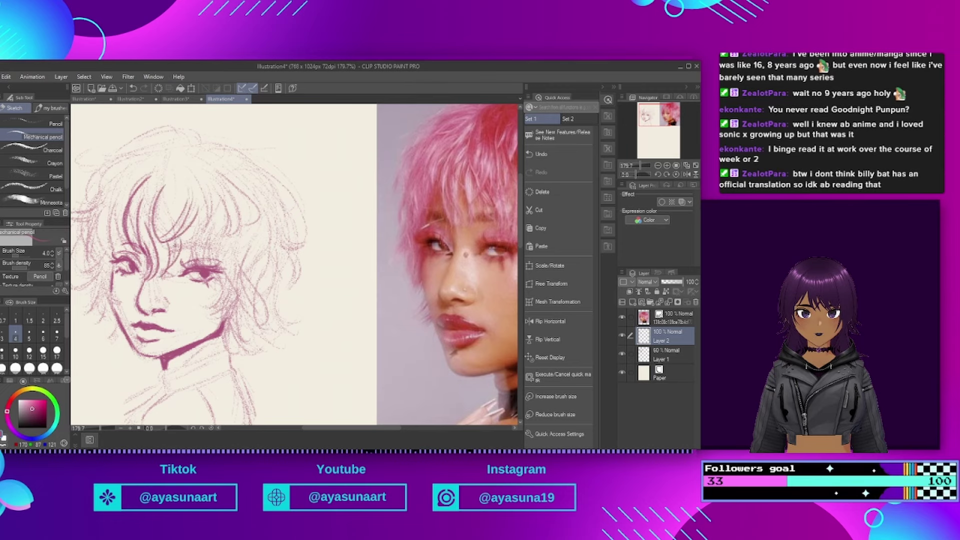
Step: Extend the fringe strands over the near eye and line the side locks curling along the near cheek
scroll(214, 219, down, 1)
drag(202, 224, 193, 257)
drag(208, 225, 206, 257)
mouse_move(214, 264)
mouse_down()
mouse_move(220, 274)
mouse_move(204, 294)
mouse_up()
drag(231, 237, 223, 303)
drag(233, 272, 217, 302)
drag(140, 191, 138, 215)
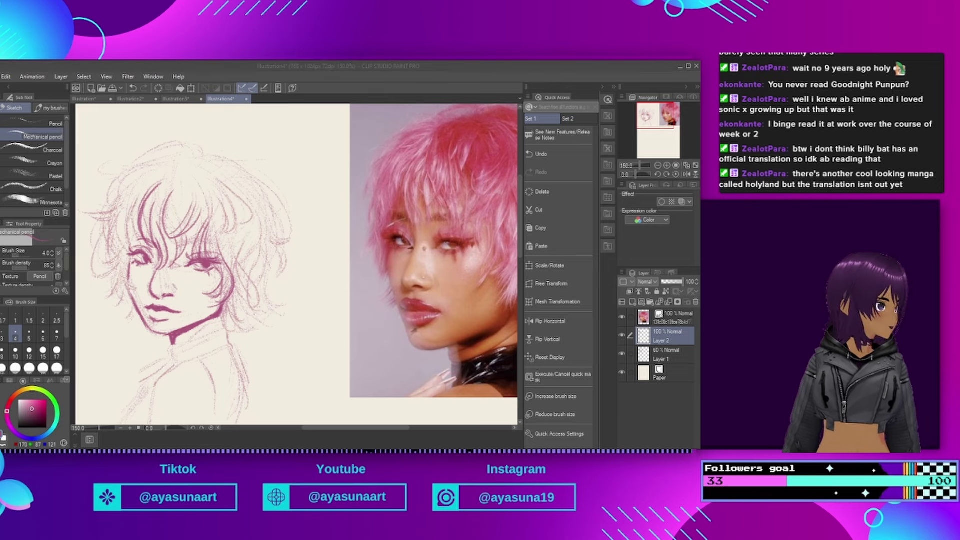
Step: Add more long strands sweeping down from the crown across the middle and near side of the fringe
scroll(31, 265, down, 1)
scroll(216, 177, down, 2)
scroll(302, 140, up, 1)
mouse_move(213, 195)
mouse_down()
mouse_move(198, 237)
mouse_move(174, 235)
mouse_up()
drag(175, 186, 164, 235)
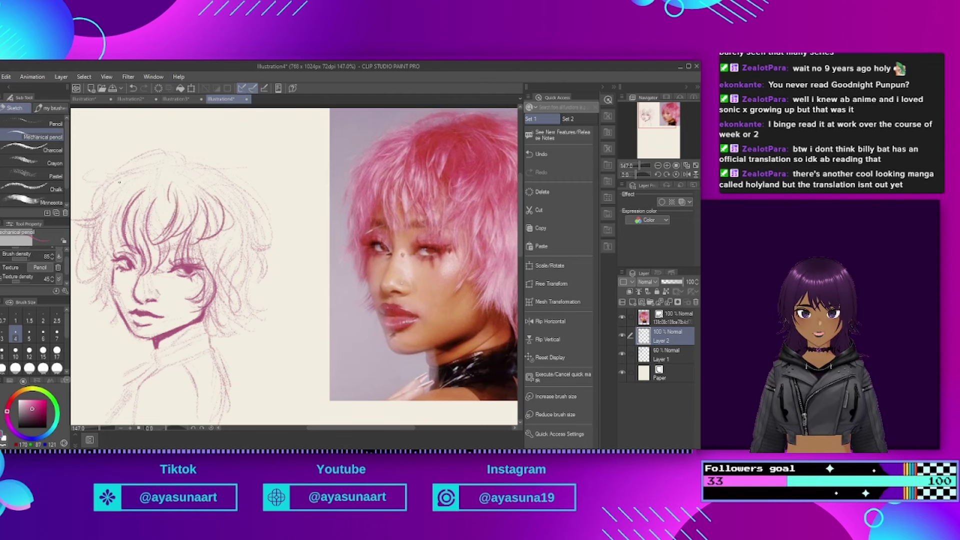
Step: Line the outer hair locks on the far side, from the crown down past the temple
drag(120, 181, 90, 228)
mouse_move(108, 202)
mouse_down()
mouse_move(102, 251)
mouse_move(90, 259)
mouse_up()
mouse_move(119, 227)
mouse_down()
mouse_move(108, 269)
mouse_move(98, 271)
mouse_up()
mouse_move(107, 251)
mouse_down()
mouse_move(78, 275)
mouse_move(97, 293)
mouse_up()
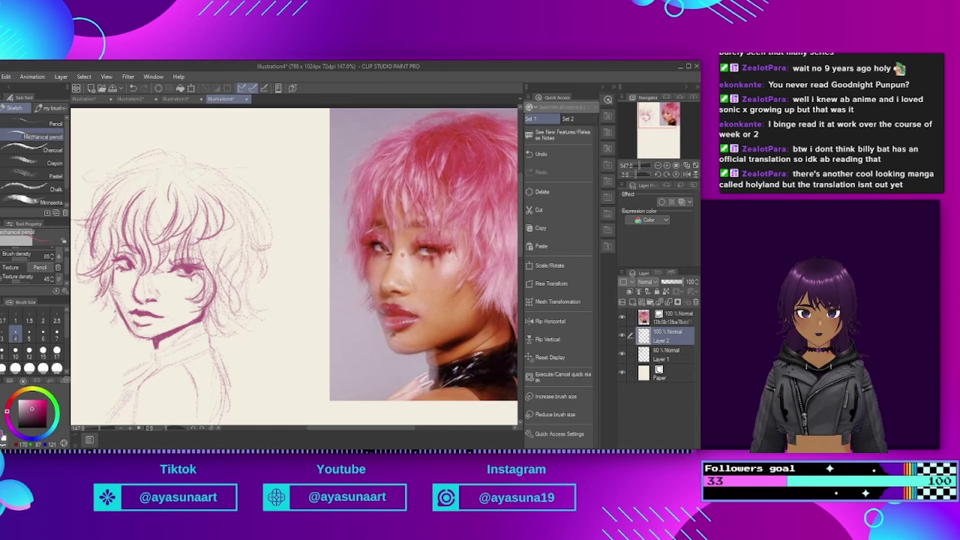
Step: Outline the choker around the neck and fill it with dark hatching
mouse_move(152, 354)
mouse_down()
mouse_move(203, 336)
mouse_move(214, 345)
mouse_up()
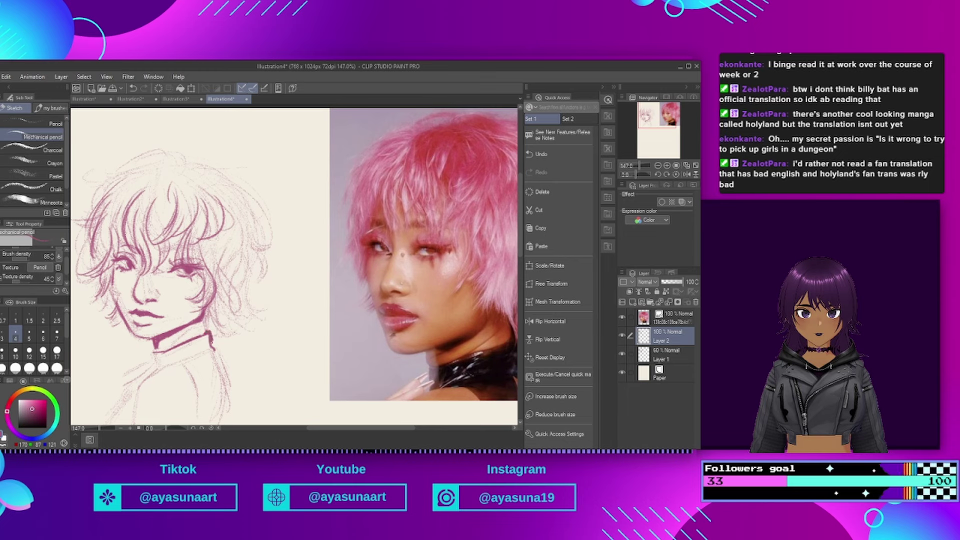
mouse_move(165, 368)
mouse_down()
mouse_move(204, 350)
mouse_move(168, 362)
mouse_move(206, 346)
mouse_move(200, 351)
mouse_move(212, 337)
mouse_up()
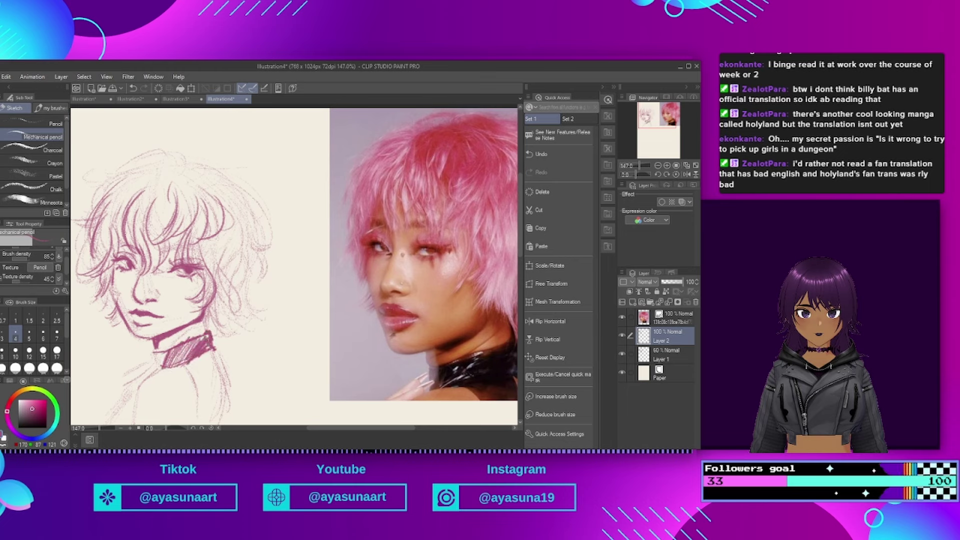
Step: Reinforce the choker's hatching and line the hair locks curling at the nape and down the back of the head
drag(154, 362, 193, 329)
drag(218, 289, 203, 331)
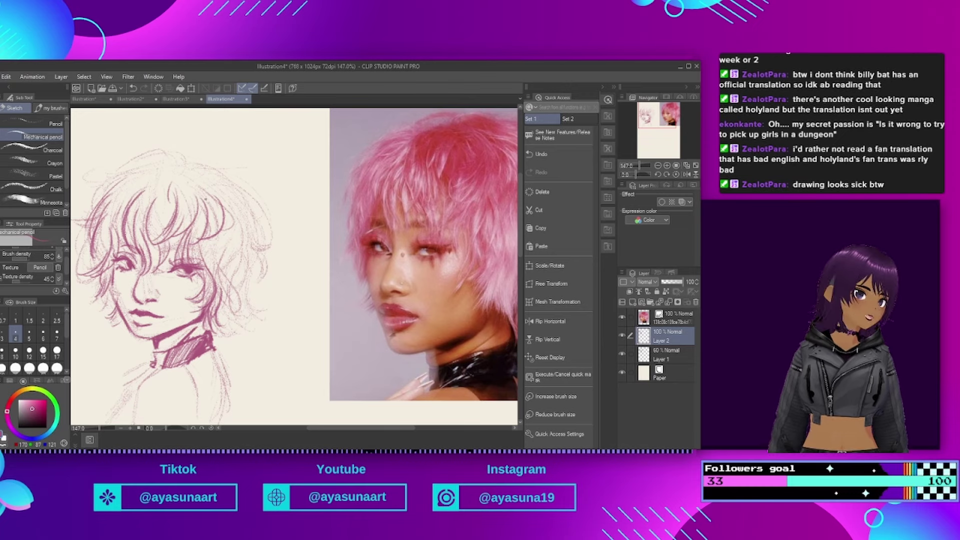
scroll(341, 159, down, 2)
scroll(342, 159, up, 1)
scroll(314, 181, up, 1)
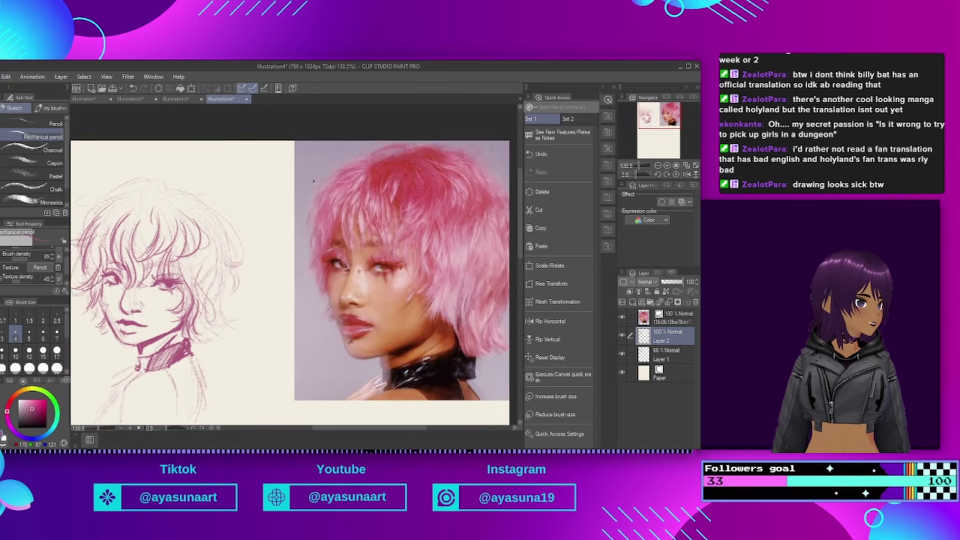
mouse_move(207, 257)
mouse_down()
mouse_move(220, 300)
mouse_move(193, 345)
mouse_move(214, 324)
mouse_move(210, 335)
mouse_up()
mouse_move(210, 209)
mouse_down()
mouse_move(202, 239)
mouse_move(220, 270)
mouse_up()
mouse_move(242, 259)
mouse_down()
mouse_move(223, 270)
mouse_move(228, 278)
mouse_up()
drag(236, 276, 217, 310)
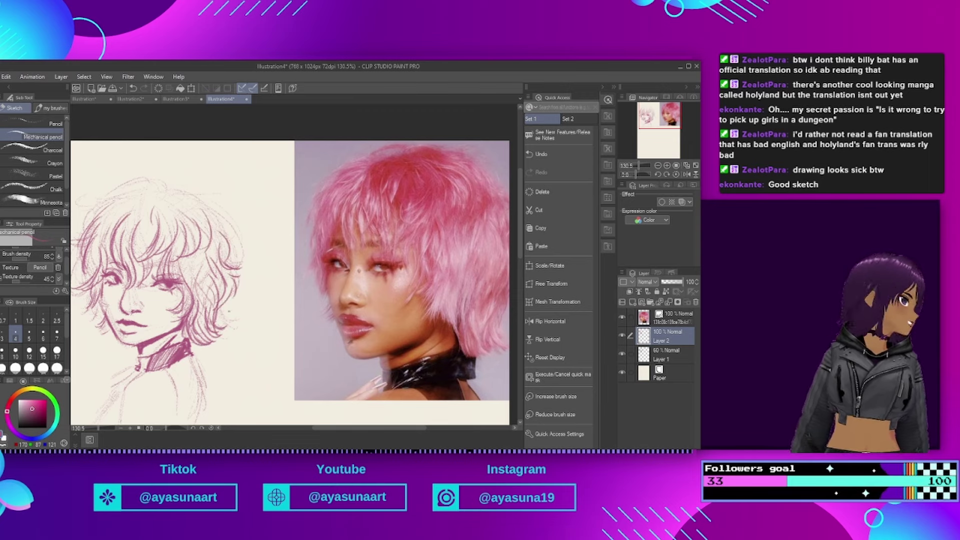
Step: Line the crown's outline and add strands sweeping from the top of the head down to the outer back edge of the hair
drag(167, 211, 153, 232)
drag(214, 204, 183, 255)
drag(148, 202, 110, 213)
mouse_move(115, 193)
mouse_down()
mouse_move(168, 176)
mouse_move(118, 205)
mouse_up()
mouse_move(176, 193)
mouse_down()
mouse_move(195, 198)
mouse_move(215, 233)
mouse_up()
drag(214, 226, 246, 261)
drag(229, 246, 234, 267)
drag(225, 213, 213, 236)
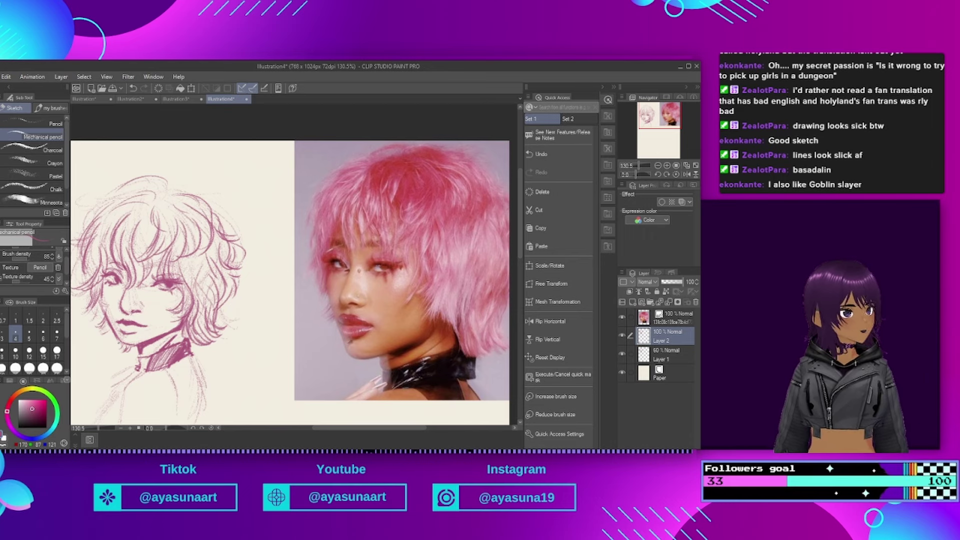
Step: Line the shoulder, upper arm and back contours of the portrait below the choker
drag(168, 251, 172, 279)
scroll(254, 264, down, 3)
scroll(229, 377, up, 2)
drag(169, 312, 125, 351)
mouse_move(219, 299)
mouse_down()
mouse_move(205, 359)
mouse_move(190, 368)
mouse_up()
drag(220, 337, 203, 372)
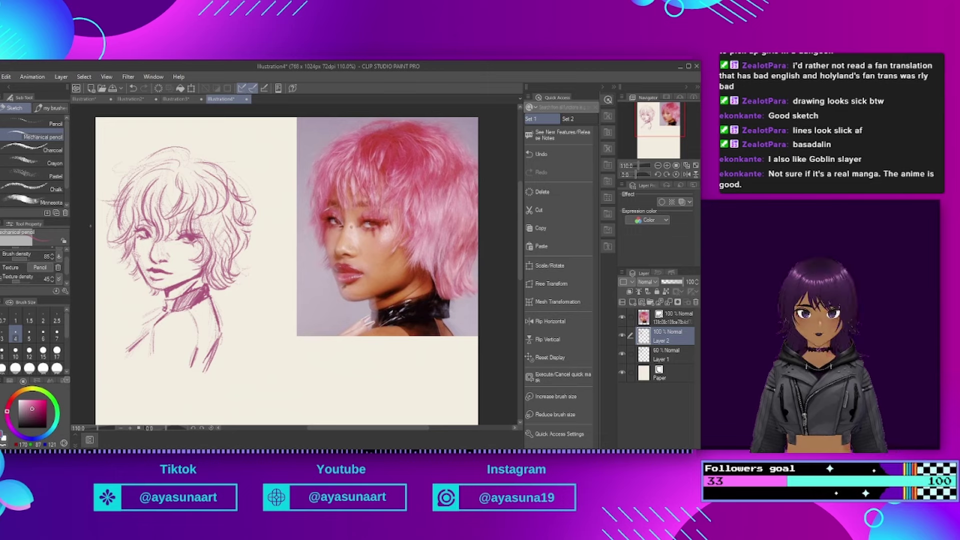
Step: Add more strands to the side hair behind the near cheek, then check the portrait against its reference
scroll(295, 138, up, 3)
scroll(295, 138, down, 2)
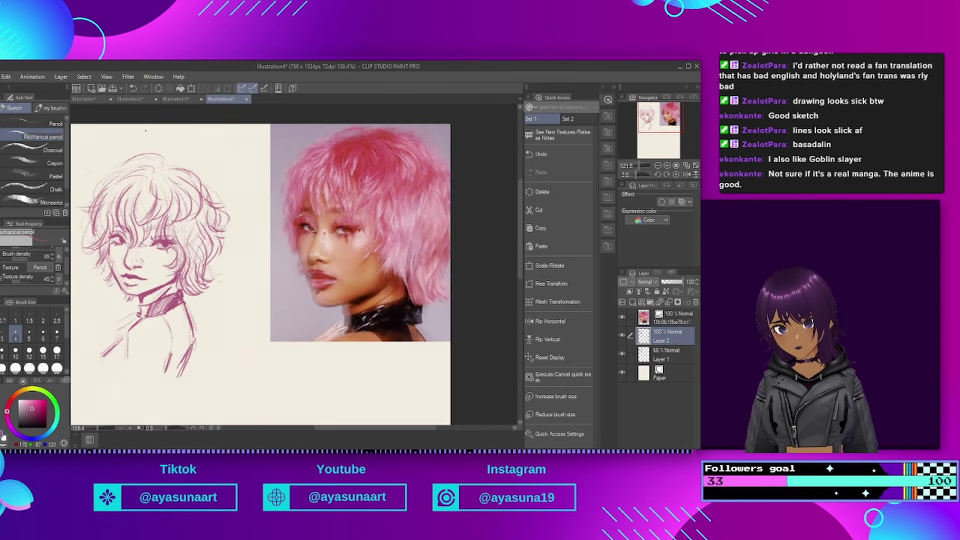
mouse_move(192, 236)
mouse_down()
mouse_move(202, 267)
mouse_move(195, 293)
mouse_up()
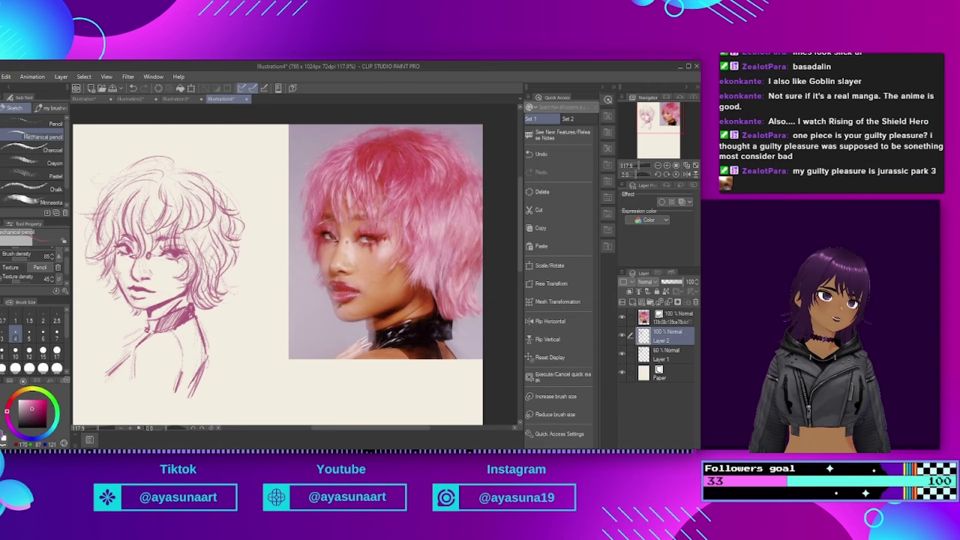
scroll(142, 261, down, 3)
scroll(143, 261, up, 5)
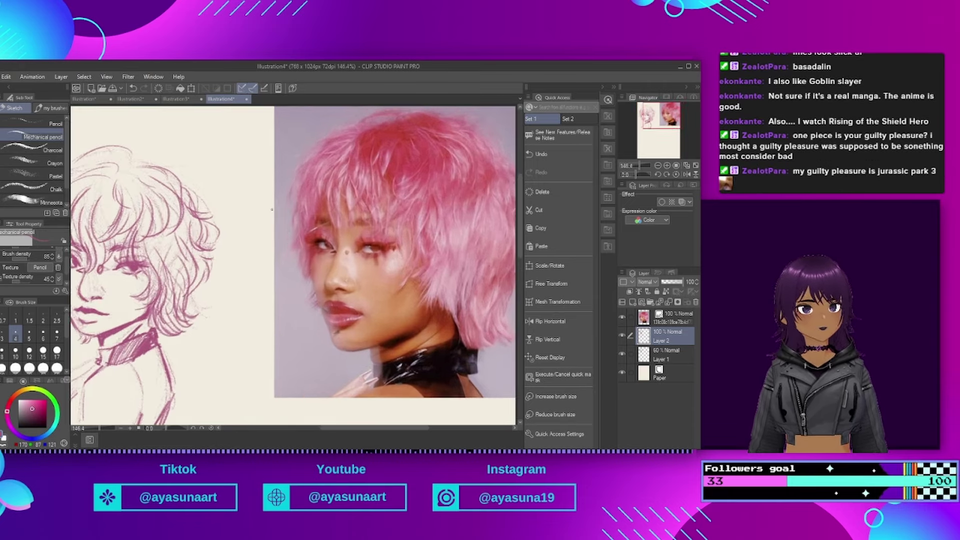
scroll(125, 200, down, 4)
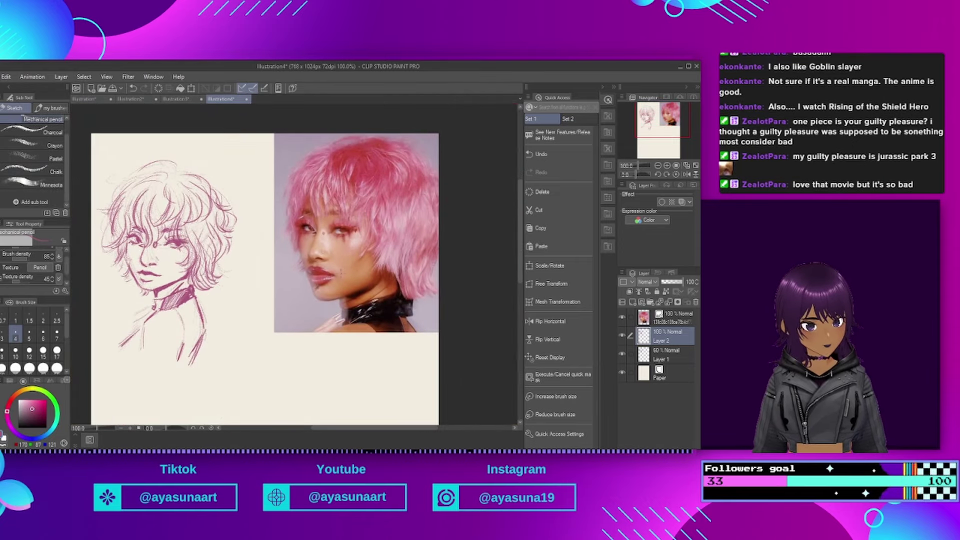
scroll(288, 260, down, 5)
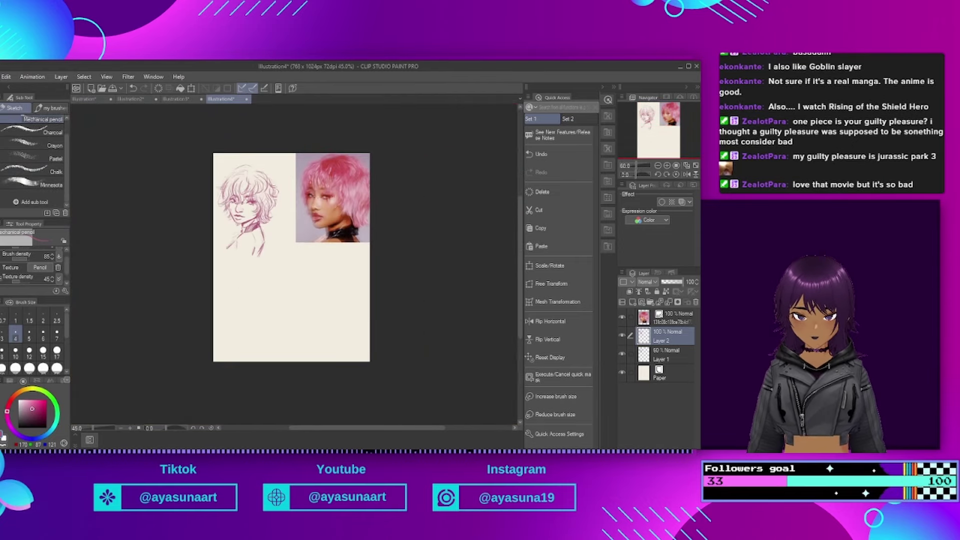
Step: Rough in the blue-haired model's head oval and facial guide lines on Layer 1 with a light blue Pencil
scroll(335, 263, up, 2)
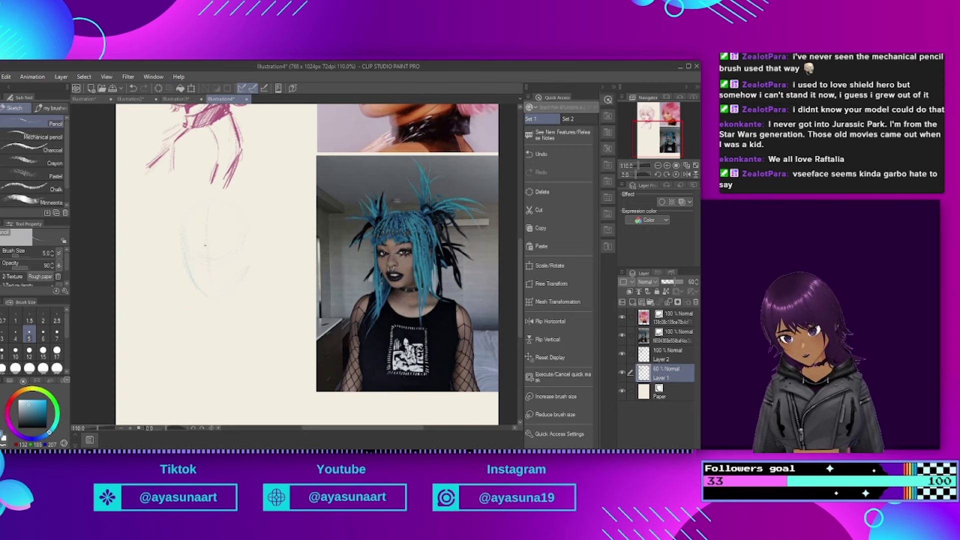
scroll(219, 237, up, 2)
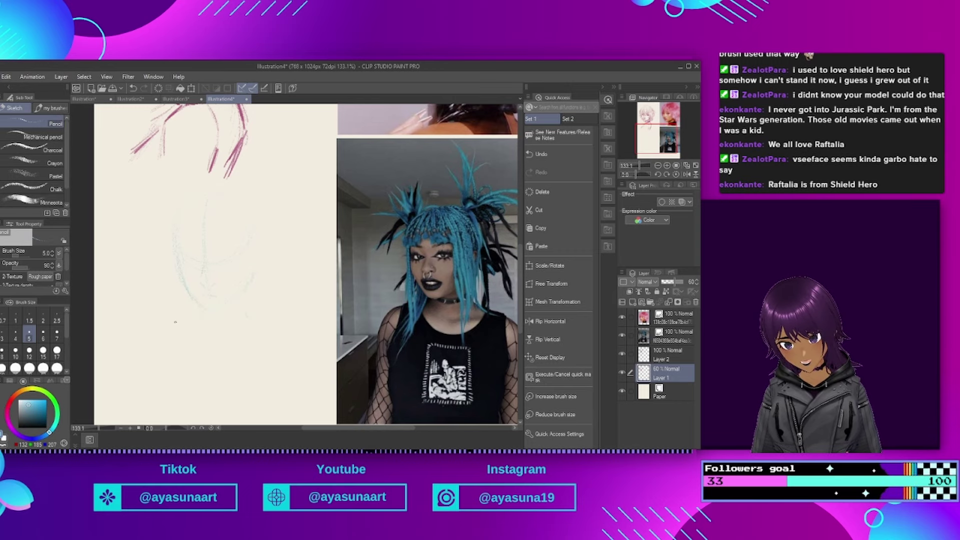
scroll(199, 253, down, 3)
scroll(199, 260, up, 4)
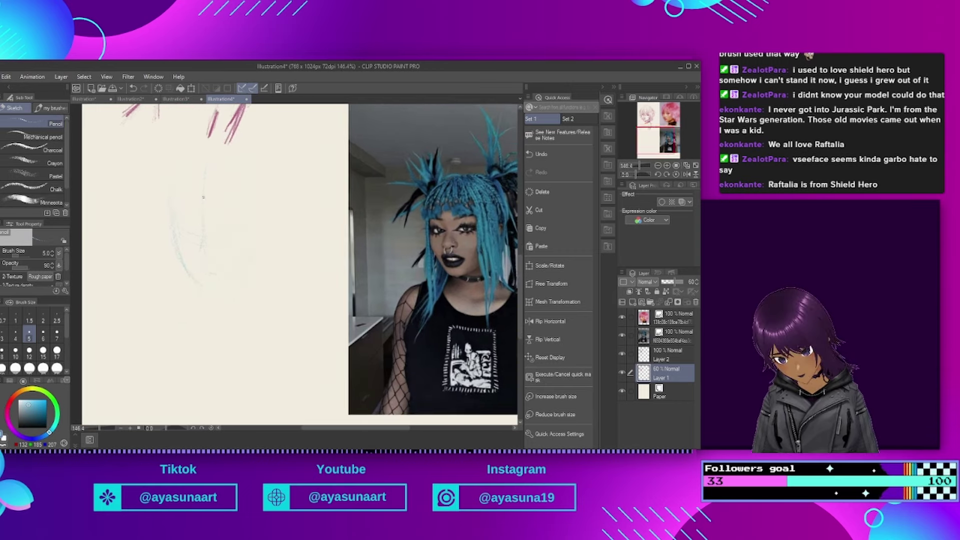
Step: Rough in the neck, shoulders and outer arm lines below the new head
scroll(200, 253, down, 2)
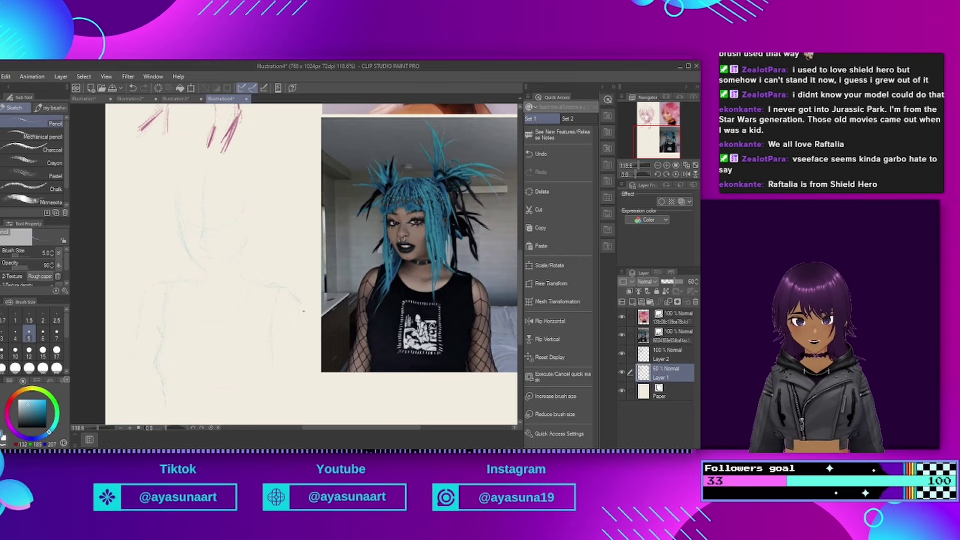
scroll(376, 210, up, 3)
scroll(376, 210, down, 2)
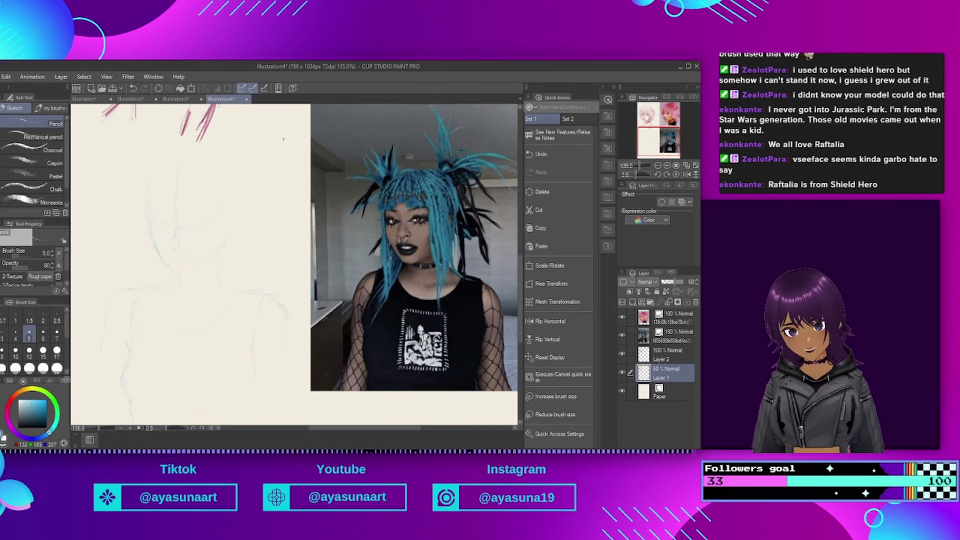
Step: Sketch the near ear and facial features, and outline the choker around the neck
scroll(284, 135, up, 1)
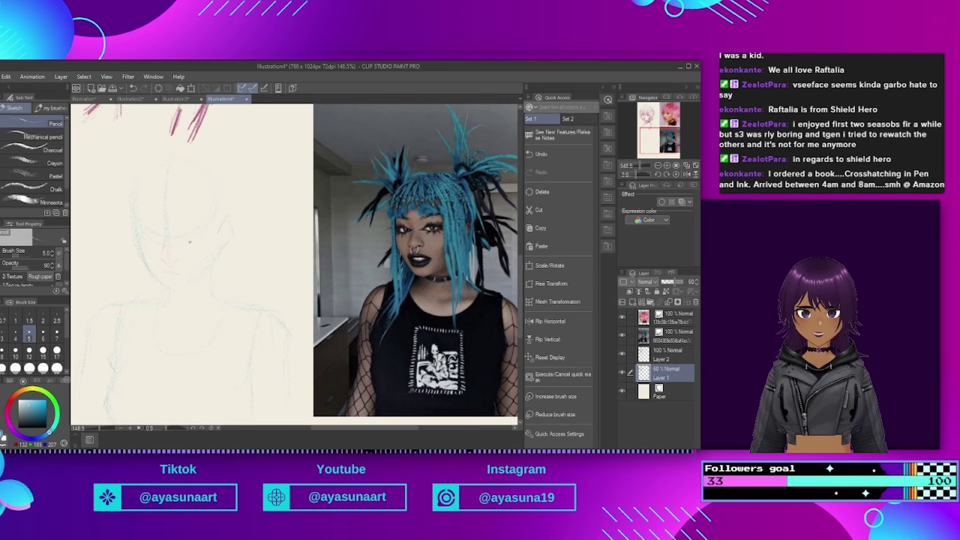
drag(209, 228, 230, 231)
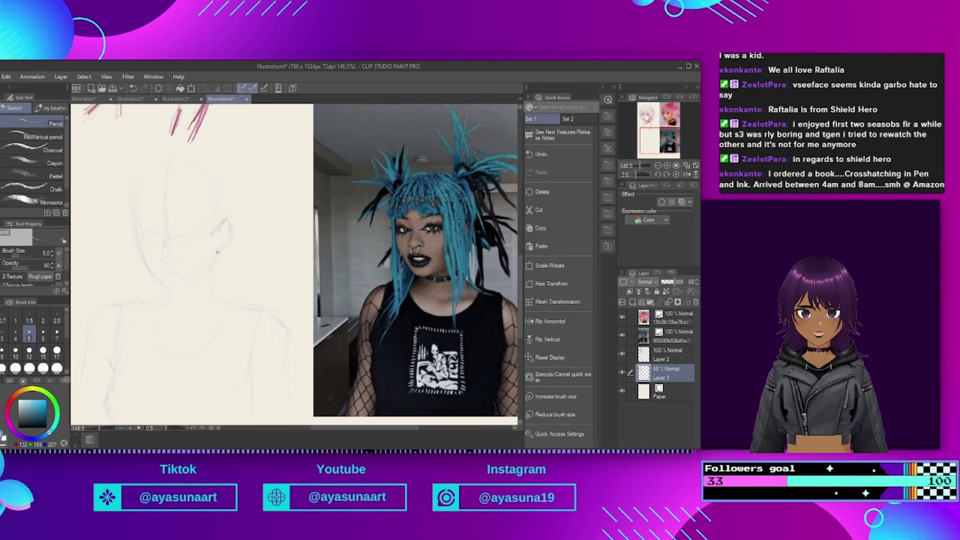
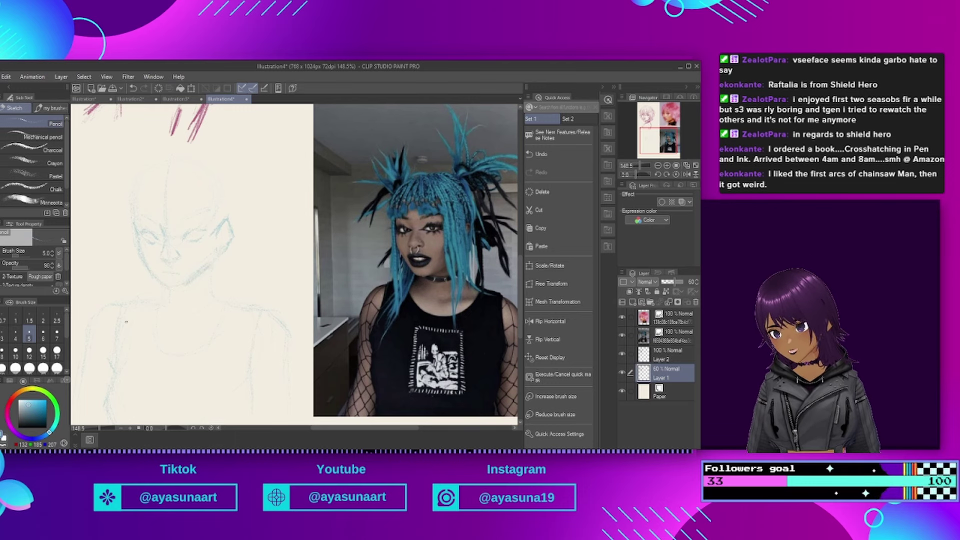
drag(171, 313, 188, 310)
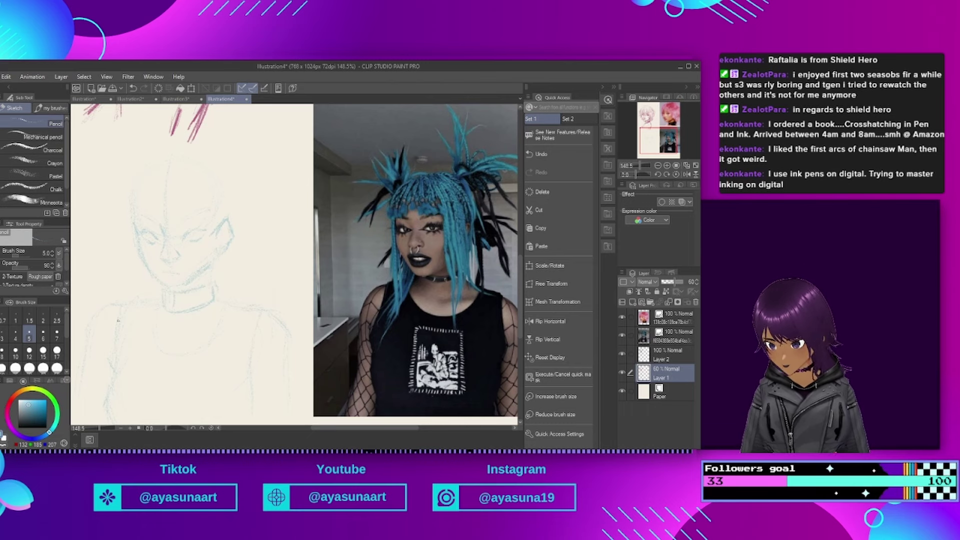
Step: Strengthen the torso sides and inner arm contours, marking the armpit folds on both sides
drag(112, 349, 113, 419)
drag(243, 371, 251, 415)
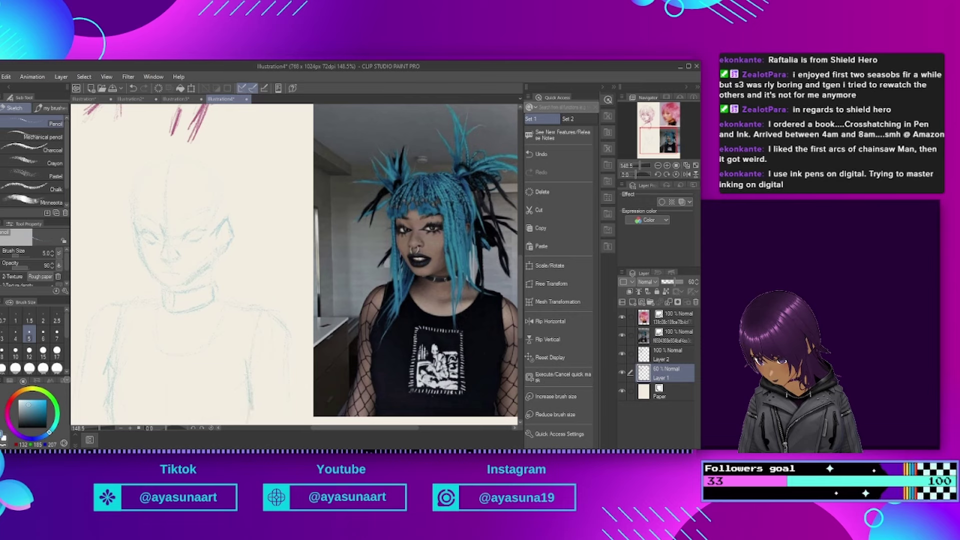
drag(287, 382, 284, 406)
drag(261, 350, 249, 372)
drag(111, 347, 105, 366)
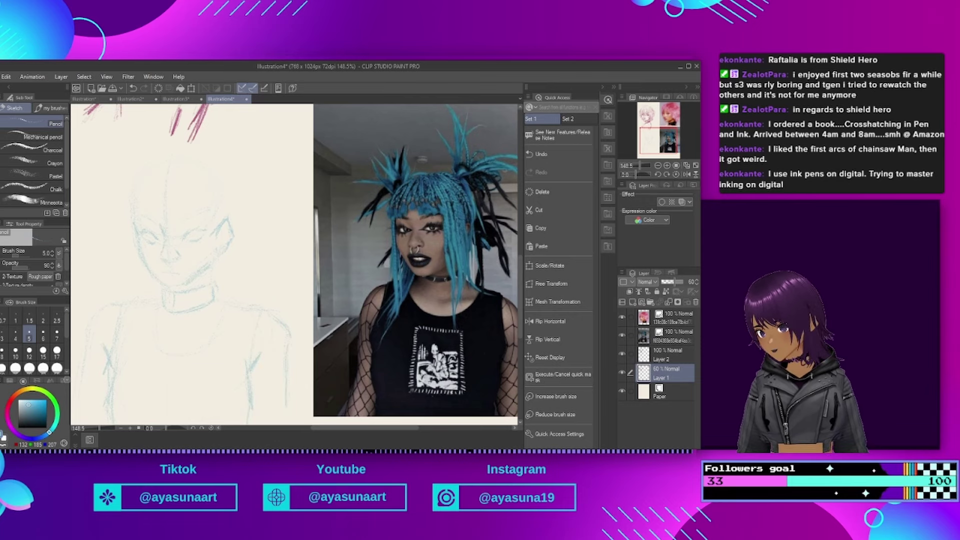
Step: Sketch the long strands hanging from the temple past the far side of the face to the chest
scroll(295, 264, down, 1)
scroll(295, 264, up, 3)
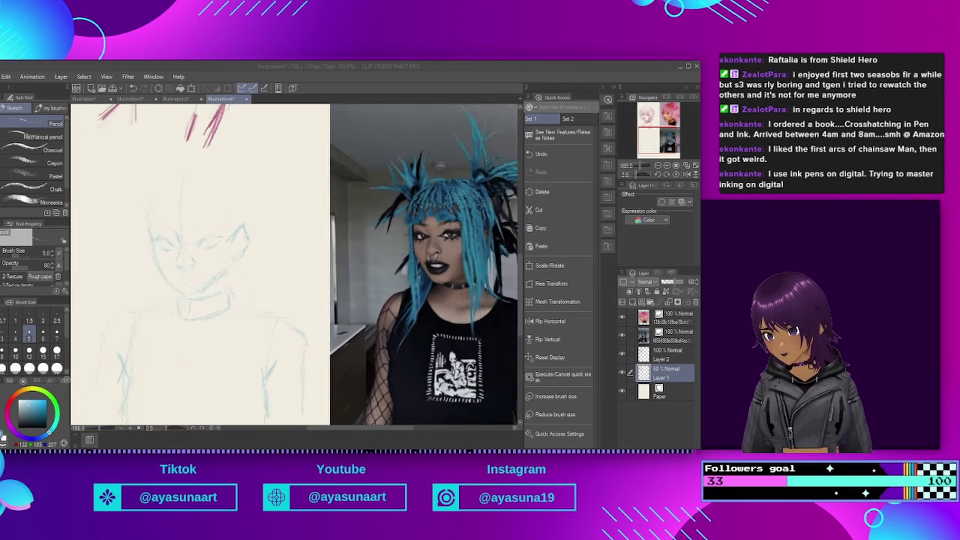
scroll(295, 265, down, 2)
scroll(295, 264, up, 1)
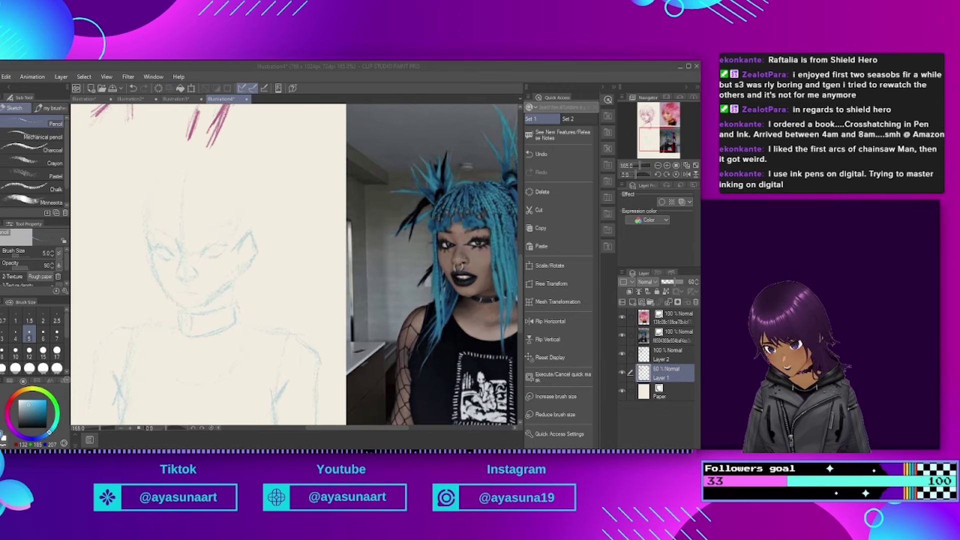
click(178, 289)
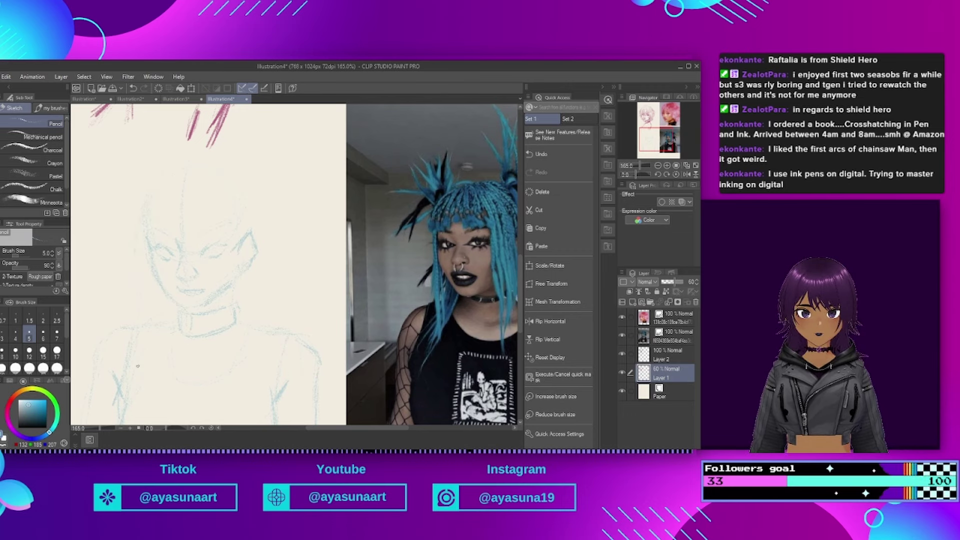
drag(155, 297, 147, 356)
drag(133, 245, 142, 213)
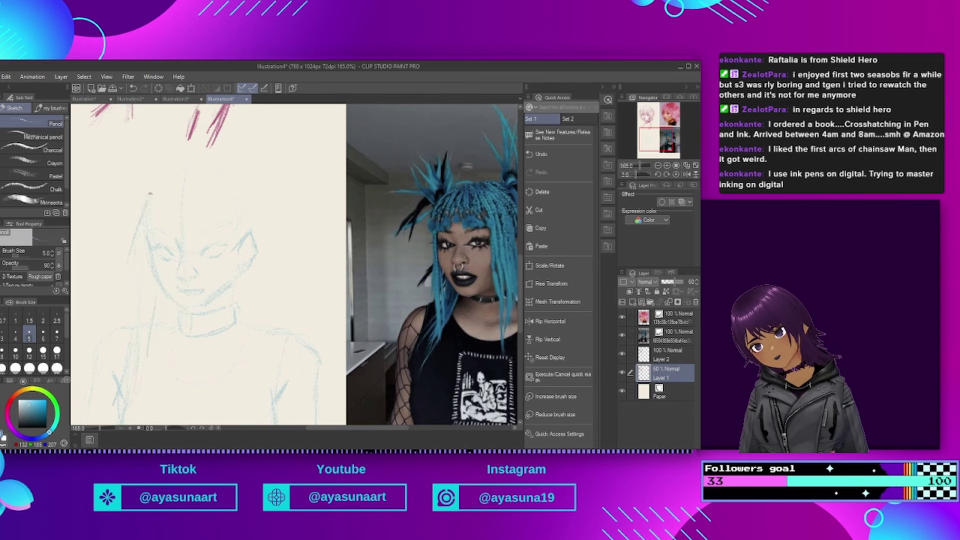
drag(136, 288, 139, 229)
Step: Sketch the fringe over the forehead and the long side strands falling over the near ear
key(ctrl+s)
drag(237, 187, 237, 173)
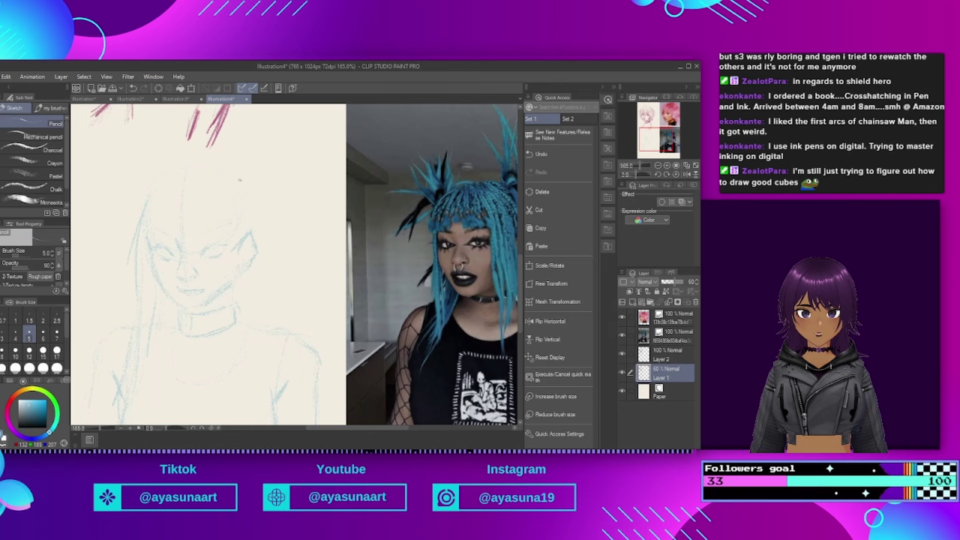
drag(149, 219, 155, 204)
drag(243, 202, 256, 253)
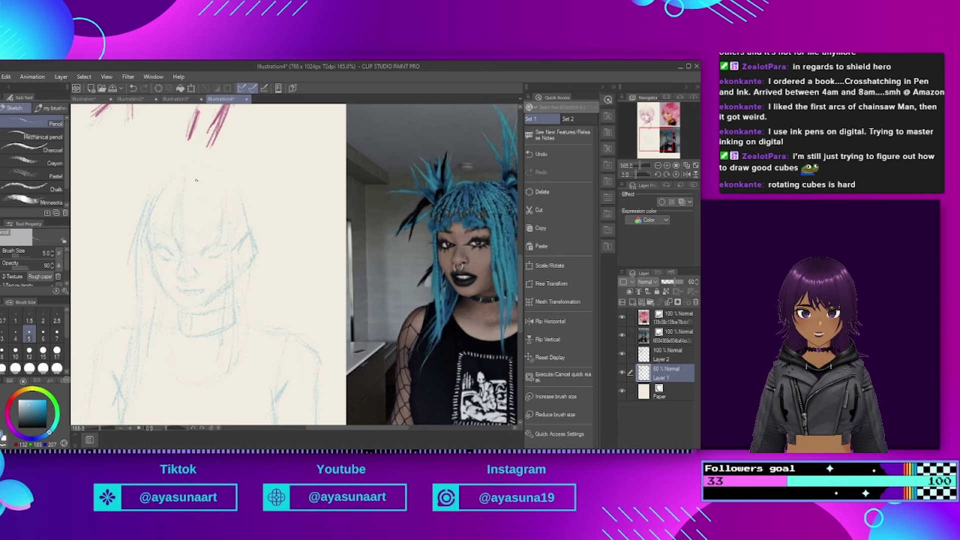
Step: Rough in the near-side pigtail with its upright and drooping spiky strands
drag(251, 180, 265, 177)
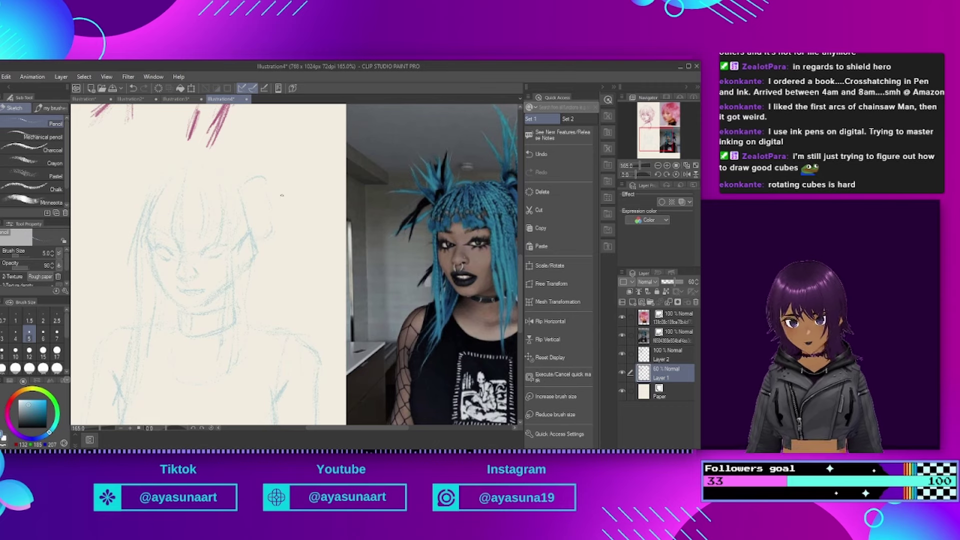
scroll(282, 195, down, 1)
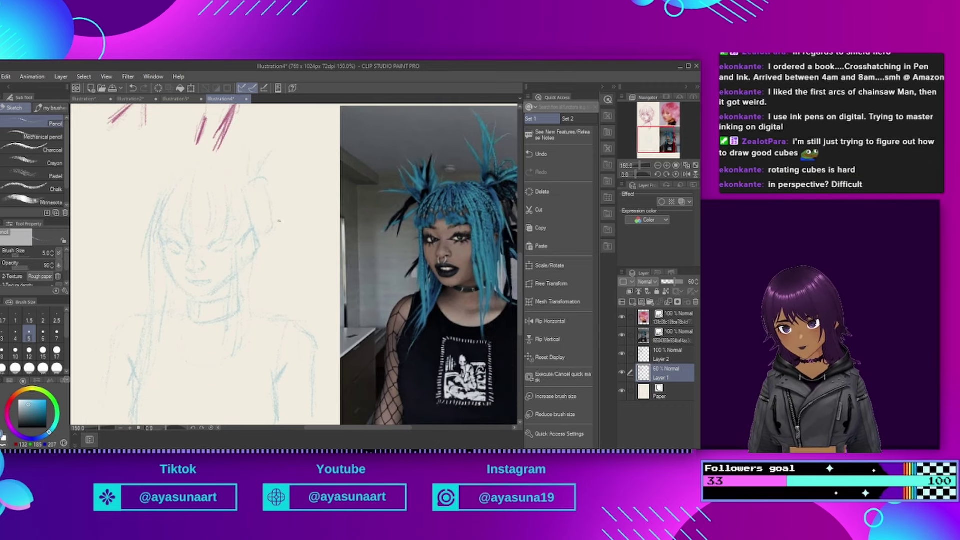
scroll(288, 228, up, 1)
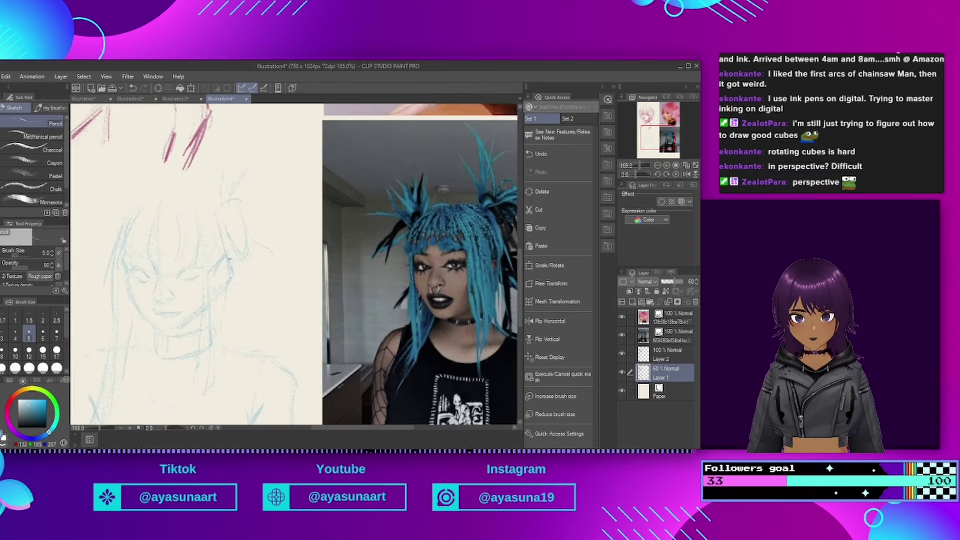
Step: Rough in the far-side pigtail's upright and hanging strands, and extend the long lock beside the near cheek
mouse_move(131, 179)
mouse_down()
mouse_move(132, 201)
mouse_move(109, 155)
mouse_move(109, 216)
mouse_move(97, 262)
mouse_move(86, 263)
mouse_move(101, 278)
mouse_up()
mouse_move(227, 275)
mouse_down()
mouse_move(258, 290)
mouse_move(233, 323)
mouse_move(234, 370)
mouse_up()
scroll(200, 226, down, 3)
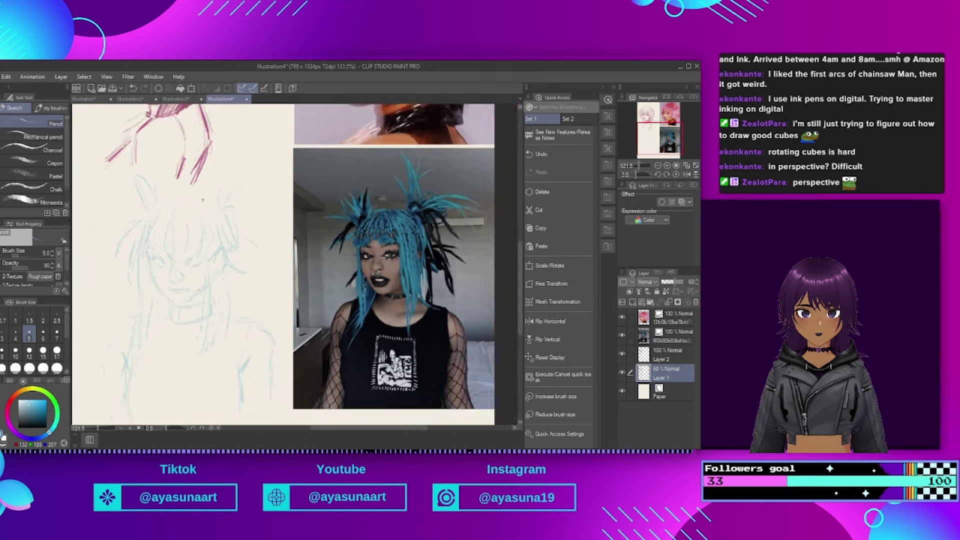
Step: Add individual braid strands through the fringe and along the far temple
scroll(185, 215, up, 2)
mouse_move(151, 214)
mouse_down()
mouse_move(122, 238)
mouse_move(154, 270)
mouse_up()
drag(181, 231, 176, 261)
drag(175, 228, 169, 259)
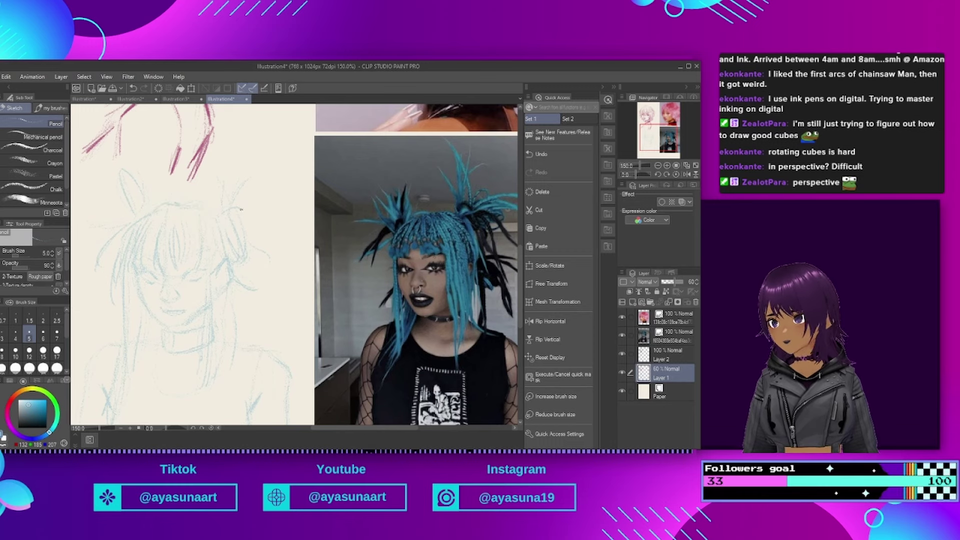
Step: Define the base of the near-side pigtail and add more loose strands around both sides of the head
drag(224, 217, 238, 210)
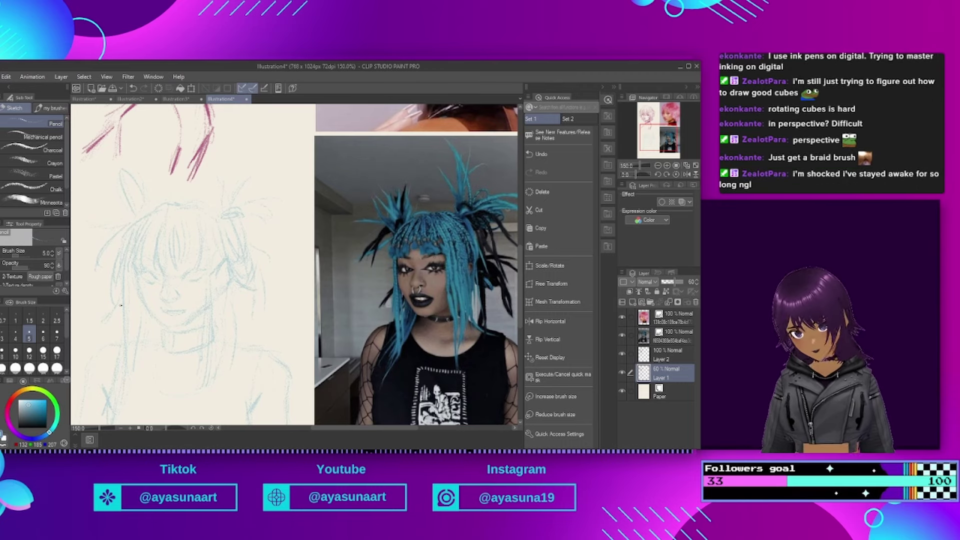
scroll(256, 198, down, 2)
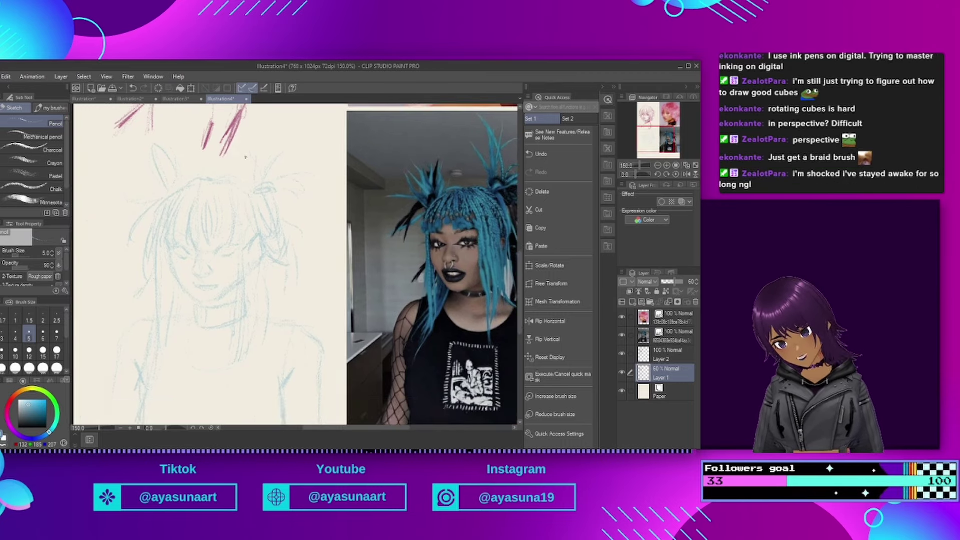
scroll(256, 198, up, 1)
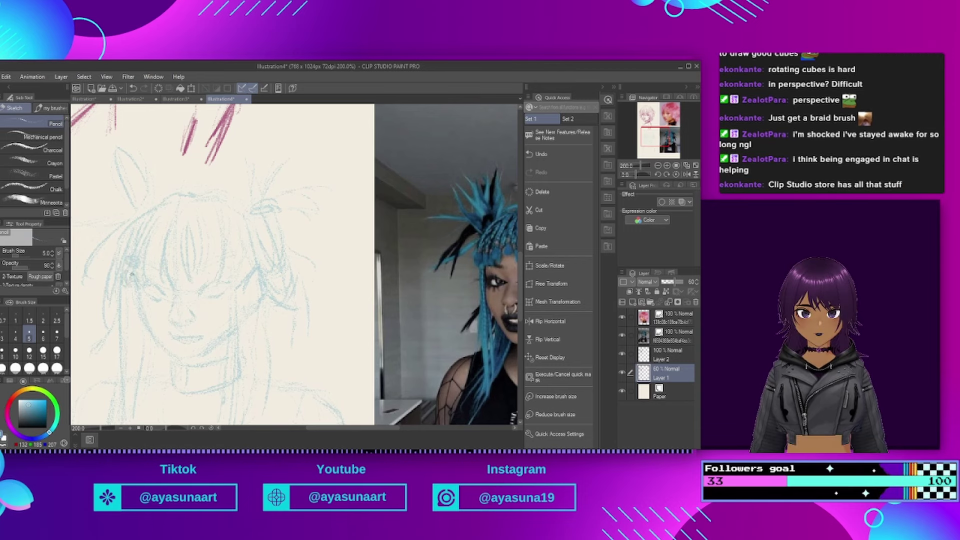
Step: Draw a row of round beads across the fringe and add more braid strands above and around them
mouse_move(143, 259)
mouse_down()
mouse_move(144, 285)
mouse_move(141, 269)
mouse_move(160, 265)
mouse_up()
mouse_move(164, 226)
mouse_down()
mouse_move(150, 251)
mouse_move(150, 239)
mouse_move(184, 280)
mouse_move(194, 284)
mouse_move(196, 259)
mouse_move(203, 276)
mouse_move(206, 261)
mouse_up()
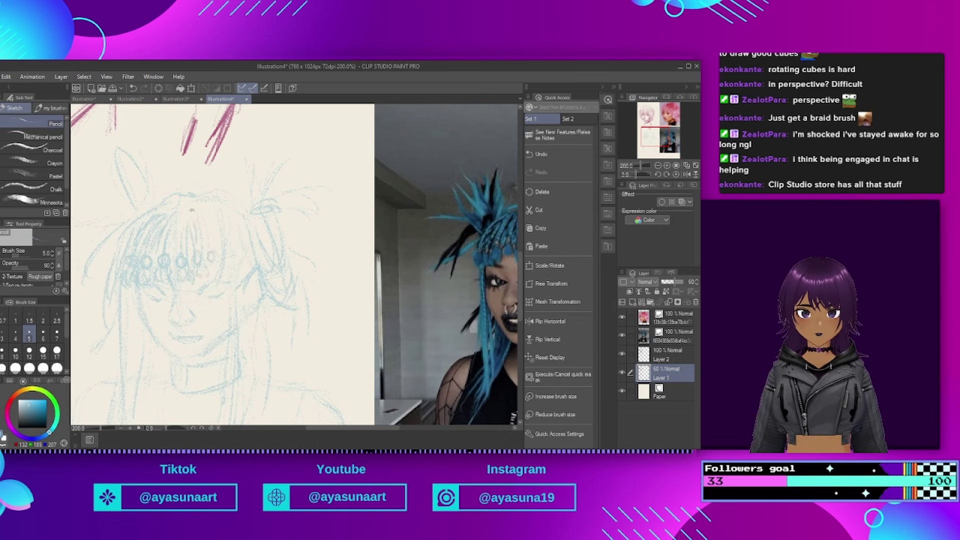
mouse_move(179, 218)
mouse_down()
mouse_move(175, 248)
mouse_move(157, 251)
mouse_up()
mouse_move(221, 231)
mouse_down()
mouse_move(216, 275)
mouse_move(230, 273)
mouse_up()
mouse_move(295, 179)
mouse_down()
mouse_move(115, 176)
mouse_move(185, 231)
mouse_up()
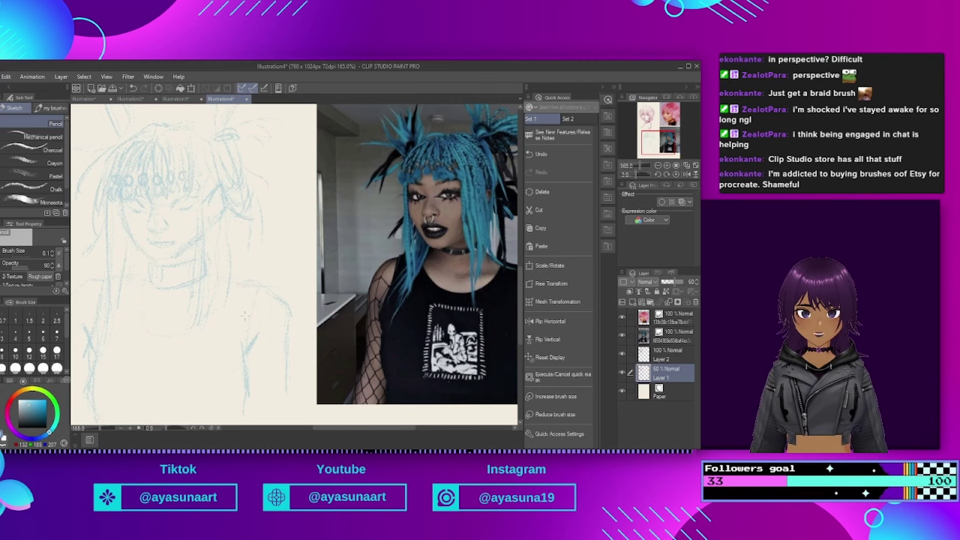
Step: Set the pencil size to 5 and sketch the tank top's armholes, sides, neckline and shoulder strap
click(29, 331)
scroll(229, 302, up, 2)
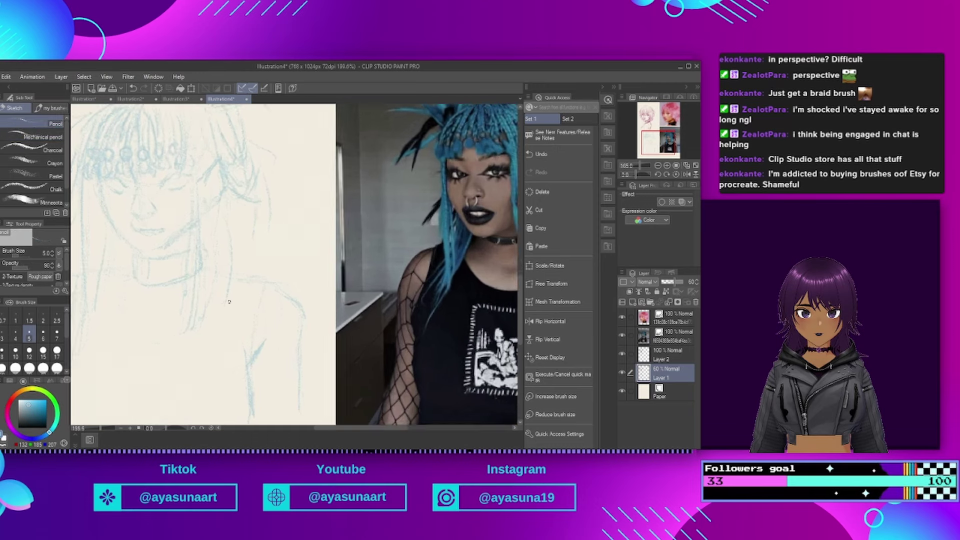
scroll(229, 301, down, 2)
drag(270, 287, 257, 319)
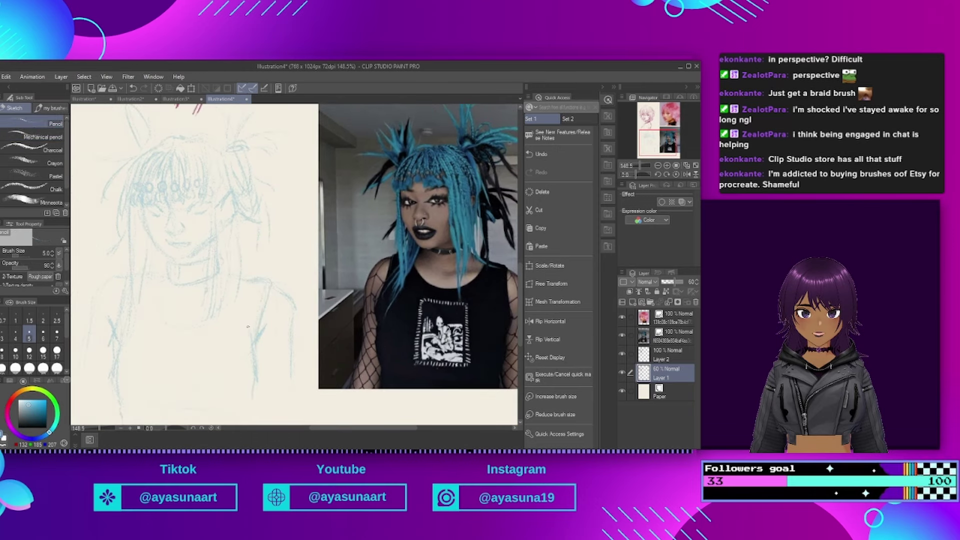
drag(258, 372, 247, 422)
drag(127, 276, 113, 386)
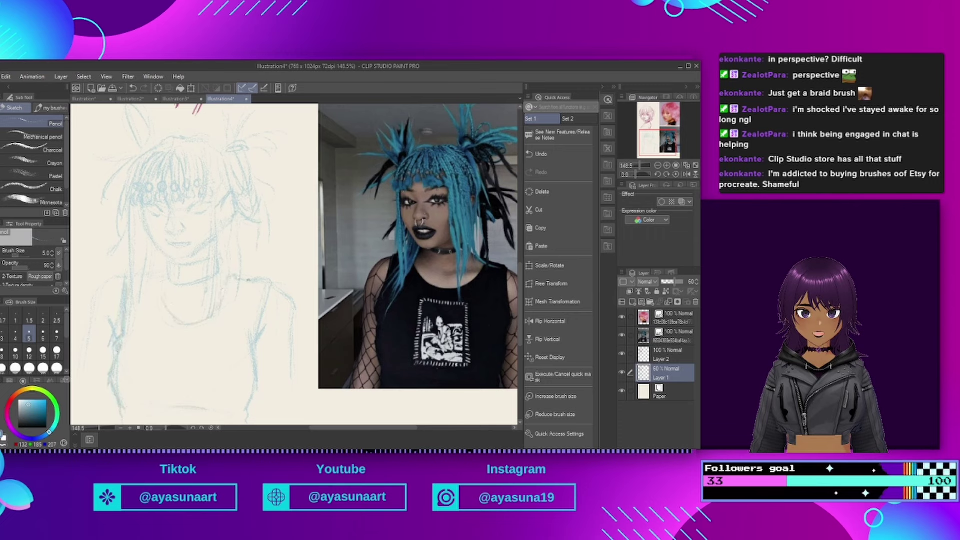
drag(144, 275, 167, 271)
Step: Sketch the rectangular chest print on the tank top and rough in the figure inside it
mouse_move(158, 349)
mouse_down()
mouse_move(156, 403)
mouse_move(211, 350)
mouse_move(207, 407)
mouse_up()
mouse_move(187, 373)
mouse_down()
mouse_move(183, 362)
mouse_move(198, 382)
mouse_up()
drag(175, 382, 174, 394)
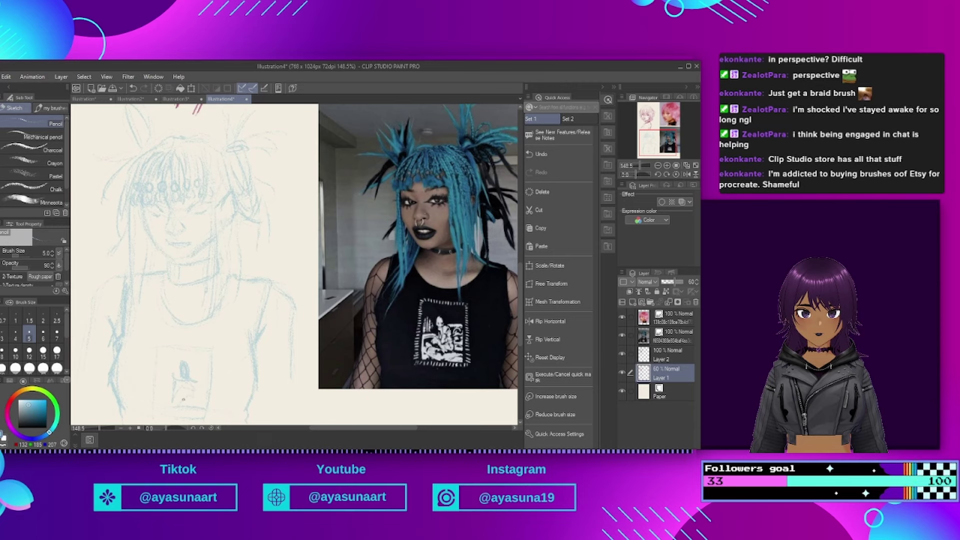
mouse_move(192, 404)
mouse_down()
mouse_move(185, 397)
mouse_move(175, 409)
mouse_up()
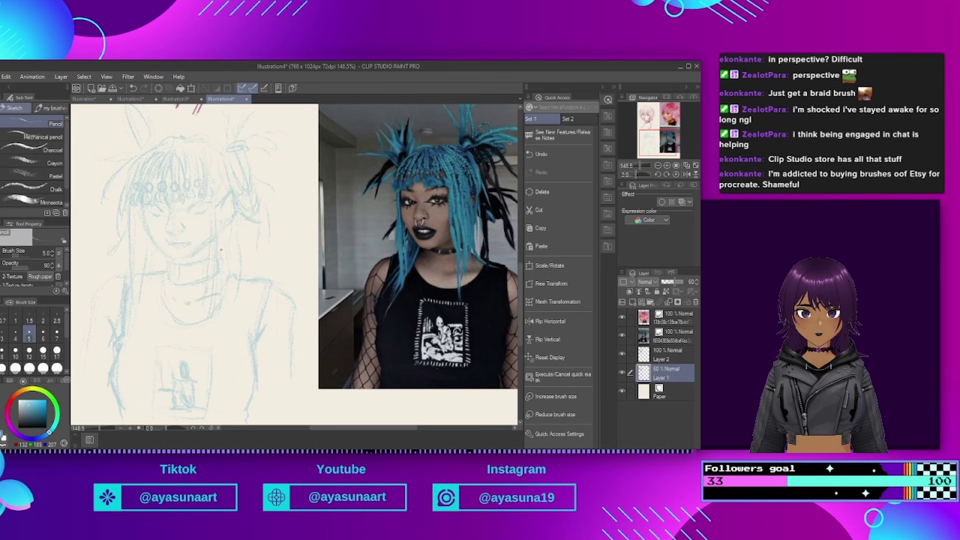
Step: Strengthen the long lock beside the near cheek and firm up the shoulder and arm contours
drag(223, 191, 215, 308)
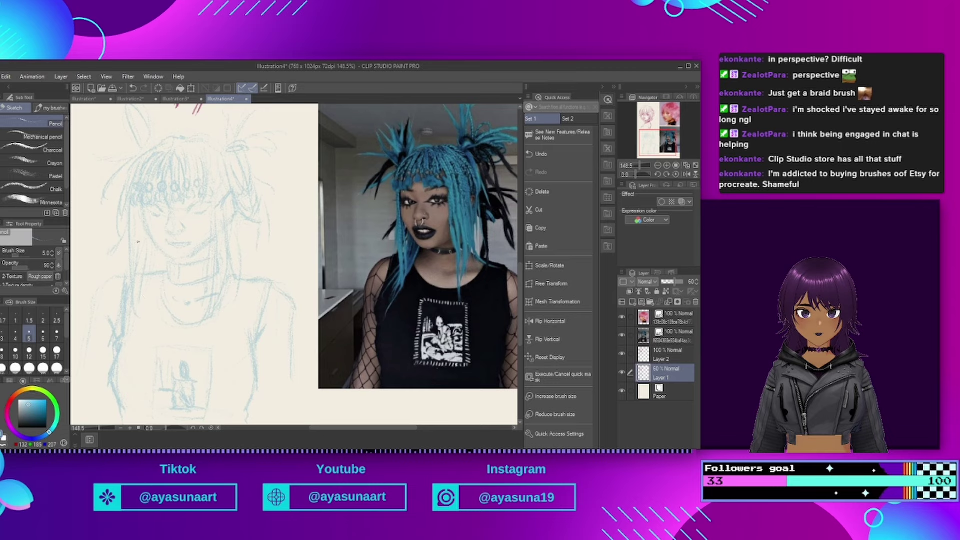
scroll(225, 239, up, 3)
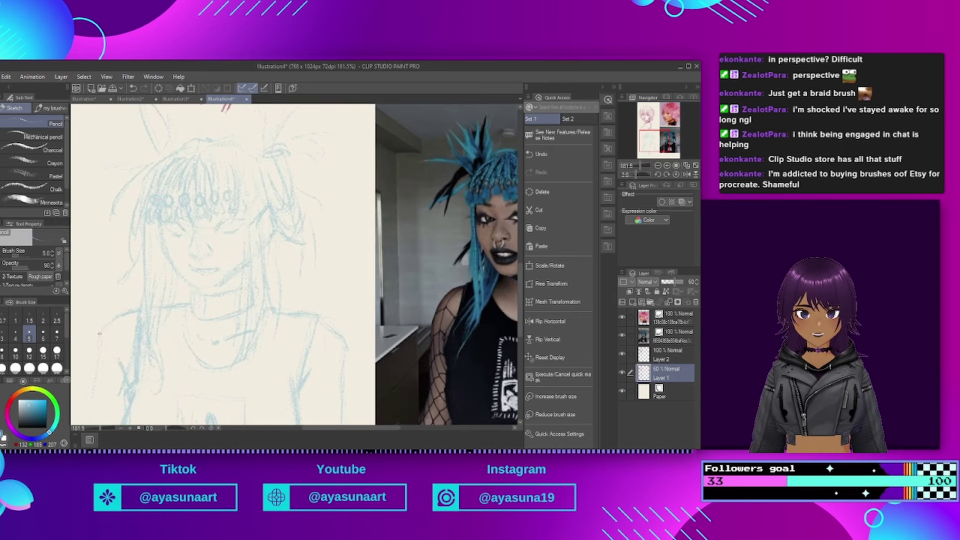
scroll(214, 285, down, 2)
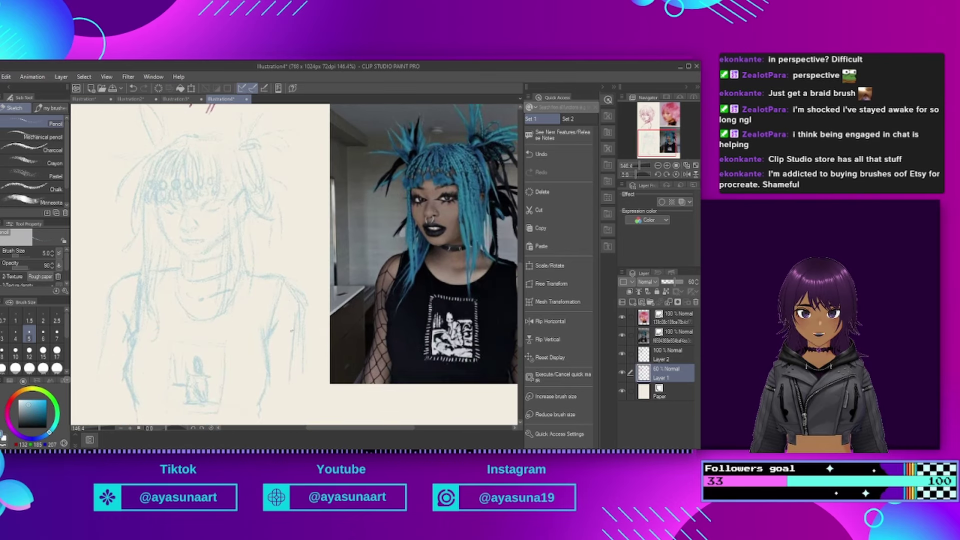
scroll(293, 367, down, 1)
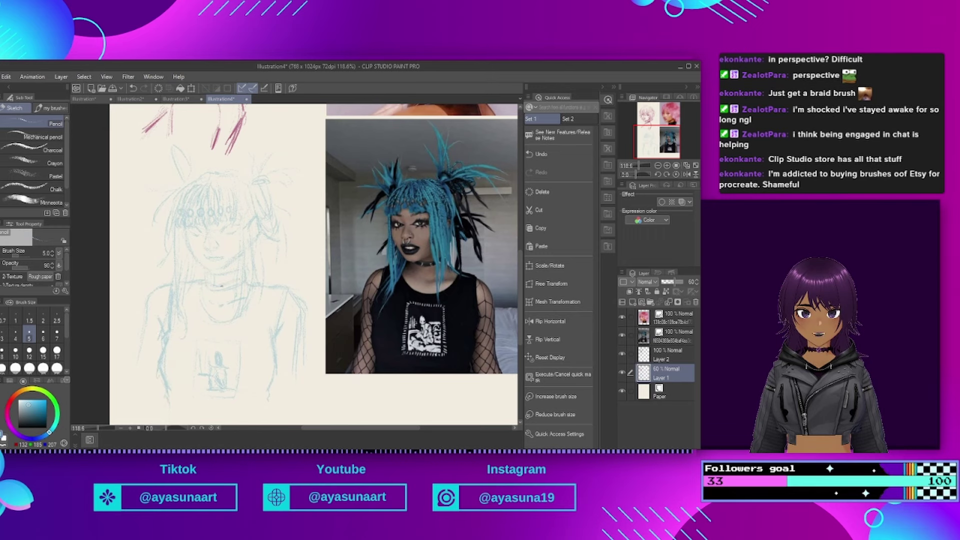
Step: Define the edges of the choker and reinforce the jawline above it
scroll(255, 265, up, 4)
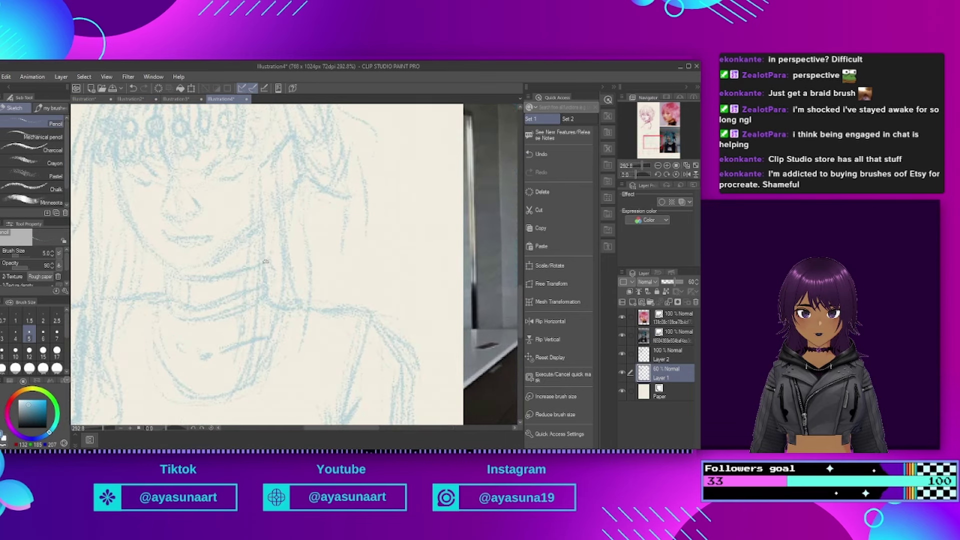
mouse_move(167, 276)
mouse_down()
mouse_move(171, 295)
mouse_move(218, 302)
mouse_up()
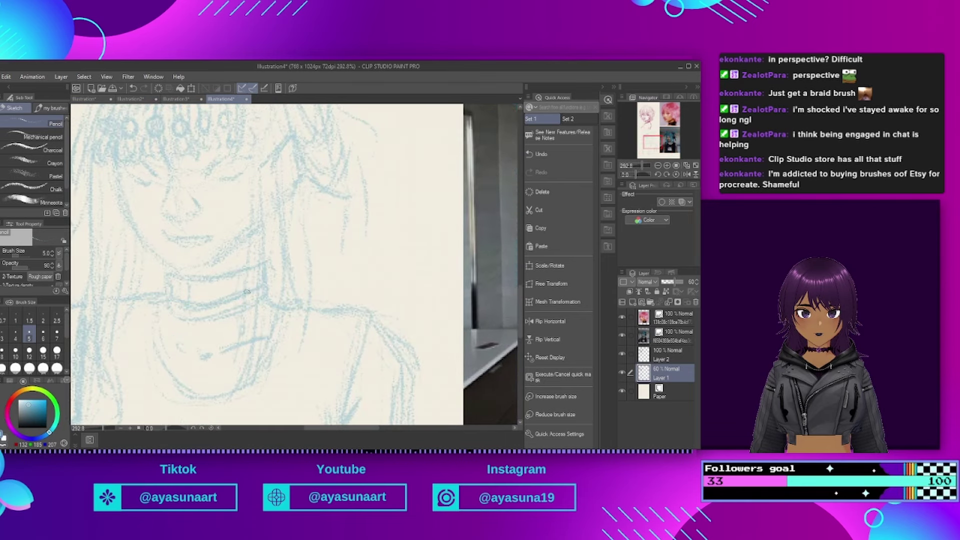
mouse_move(186, 272)
mouse_down()
mouse_move(252, 230)
mouse_move(243, 236)
mouse_up()
mouse_move(138, 226)
mouse_down()
mouse_move(145, 244)
mouse_move(189, 270)
mouse_up()
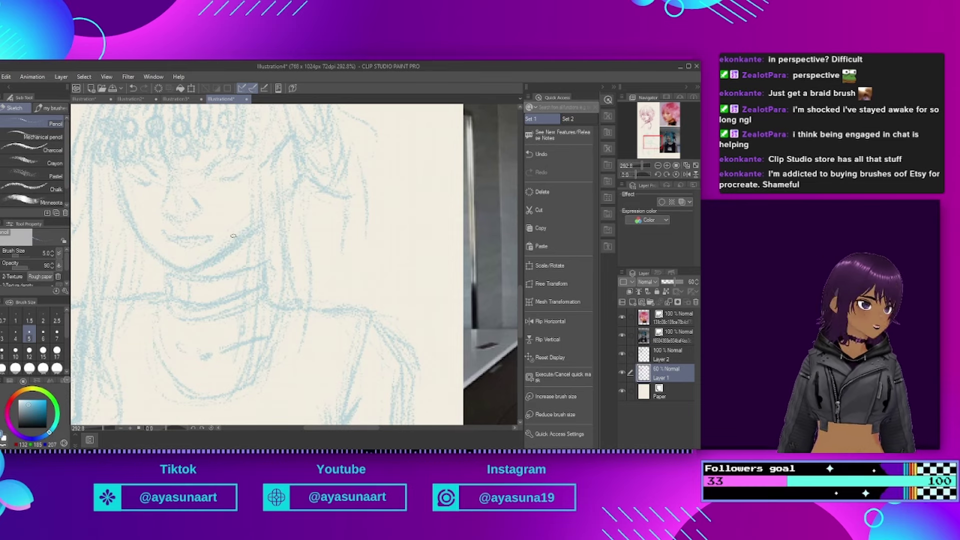
scroll(188, 223, down, 3)
scroll(189, 223, down, 1)
scroll(189, 223, up, 3)
scroll(189, 222, down, 2)
scroll(188, 222, up, 1)
scroll(207, 162, down, 3)
scroll(206, 162, up, 2)
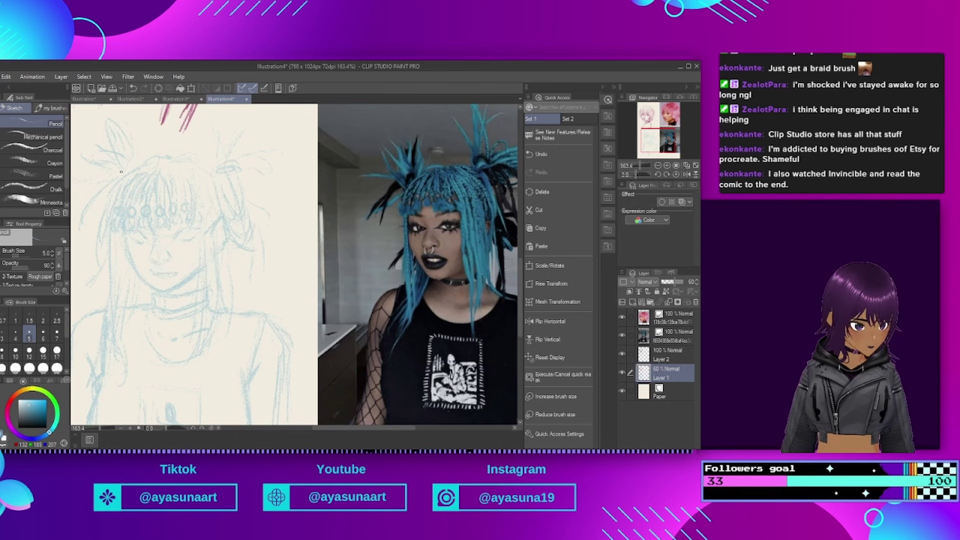
Step: On Layer 2, draw the upper lid lines and first lashes of both eyes with the Mechanical pencil at size 4
click(669, 351)
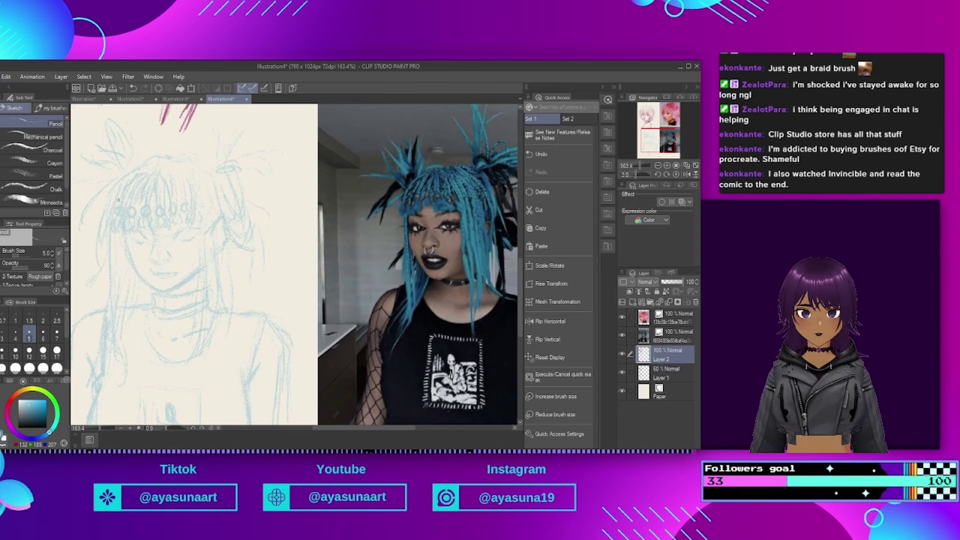
click(33, 137)
scroll(200, 240, up, 1)
scroll(200, 240, down, 2)
scroll(200, 240, up, 3)
scroll(161, 214, down, 1)
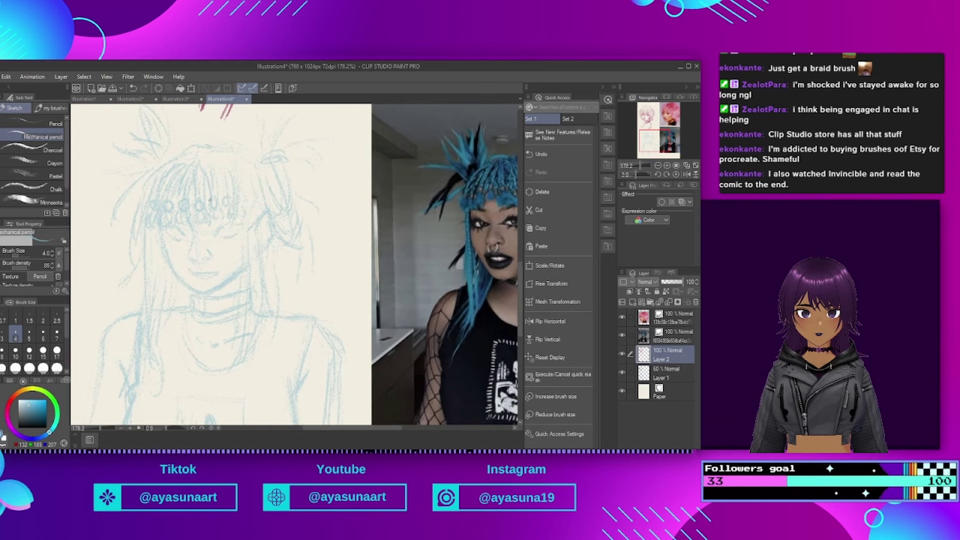
drag(175, 230, 191, 238)
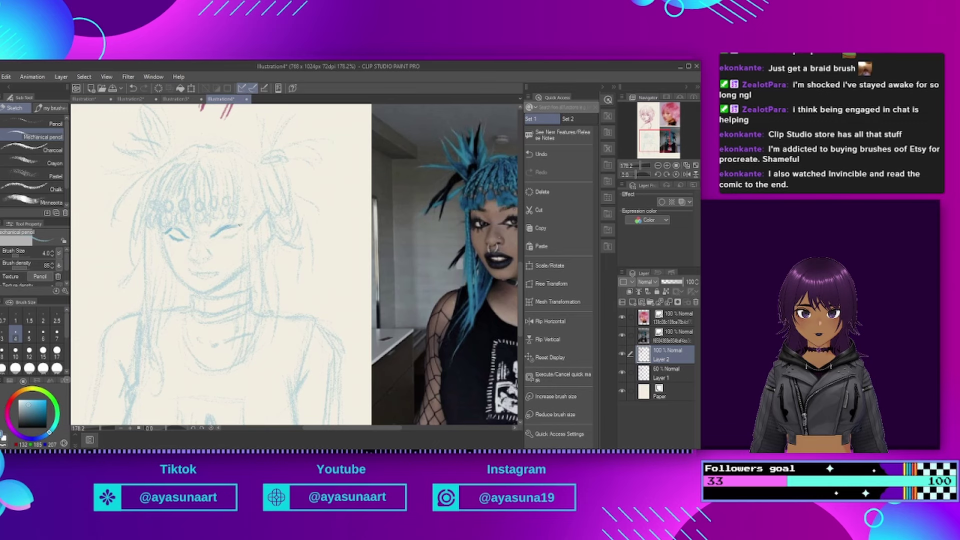
scroll(229, 237, down, 1)
scroll(230, 237, up, 2)
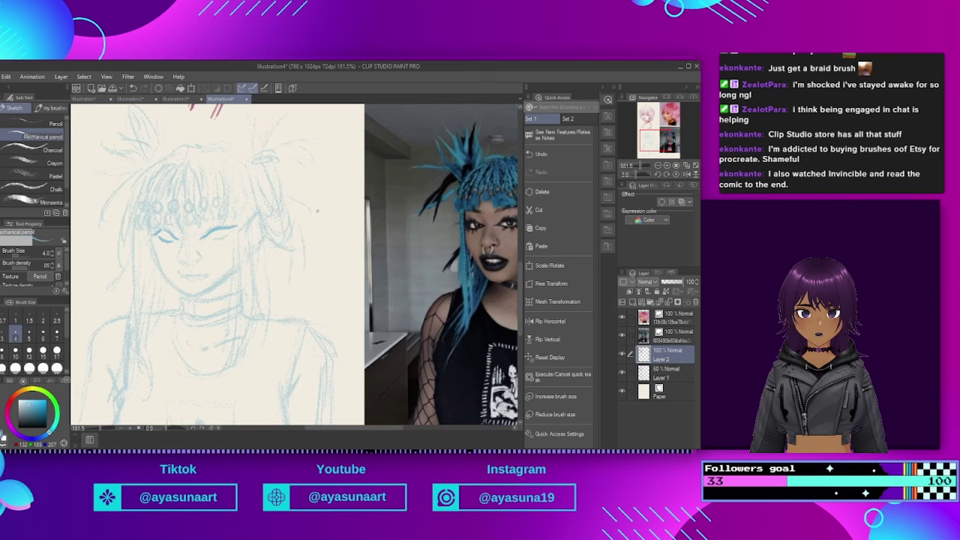
scroll(249, 211, down, 2)
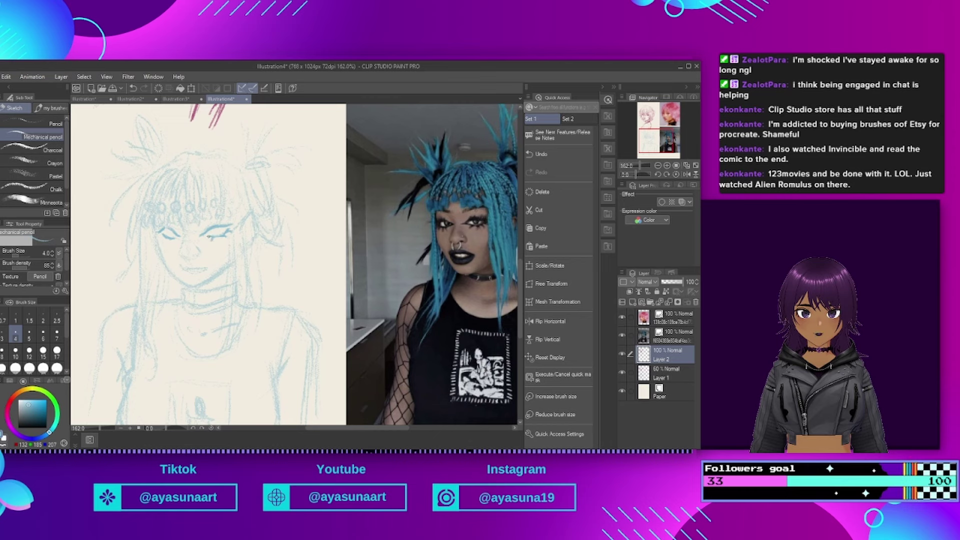
Step: Fill in the irises of both eyes, add the winged and lower lashes, and draw the eyebrows
mouse_move(211, 229)
mouse_down()
mouse_move(230, 225)
mouse_move(175, 224)
mouse_up()
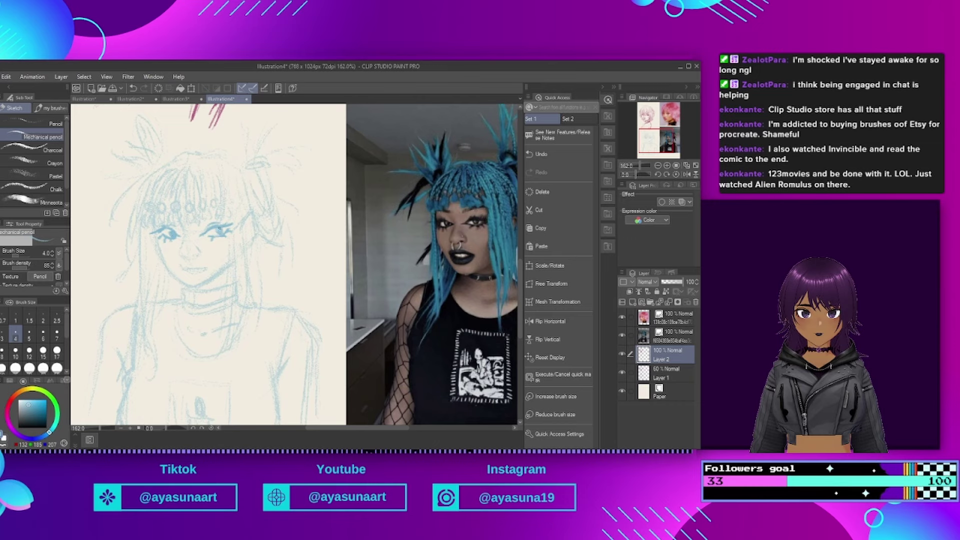
scroll(196, 225, up, 2)
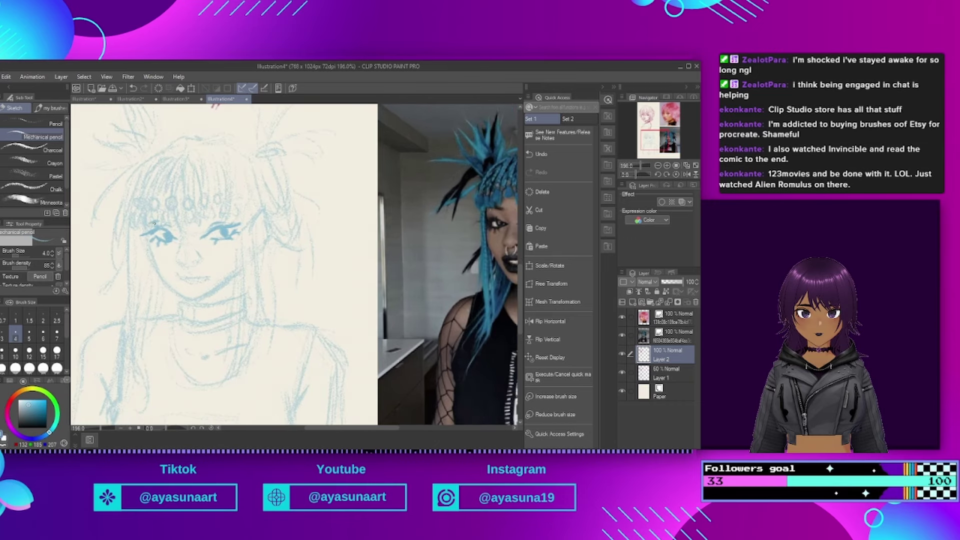
scroll(170, 226, down, 1)
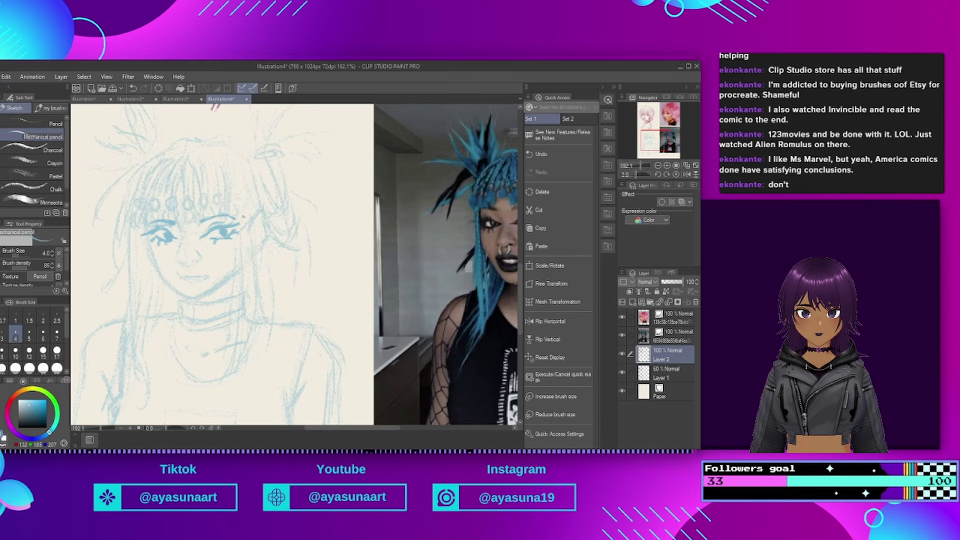
scroll(35, 160, down, 1)
scroll(115, 171, up, 2)
Step: Refine the far eye and brow, and draw the nose with its septum ring and the lips
drag(183, 227, 149, 231)
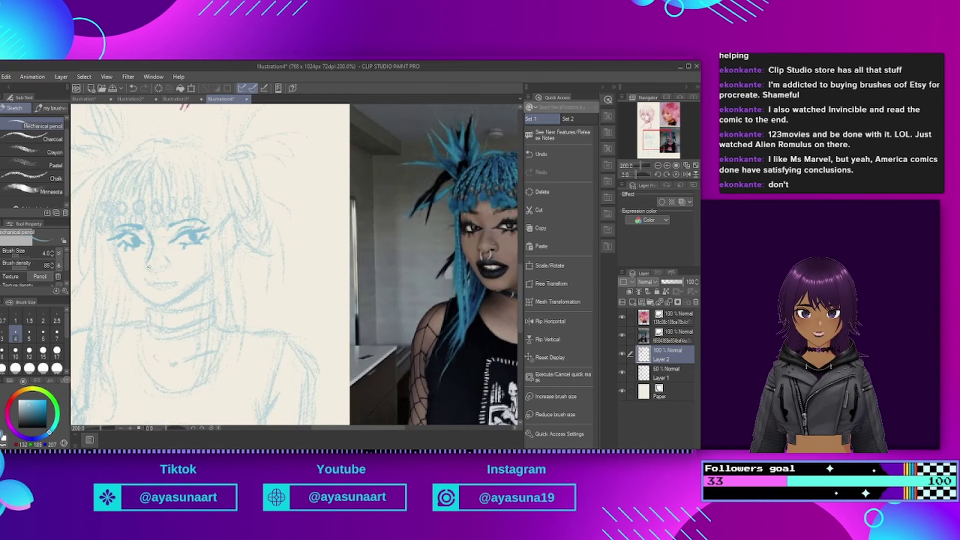
drag(148, 271, 166, 276)
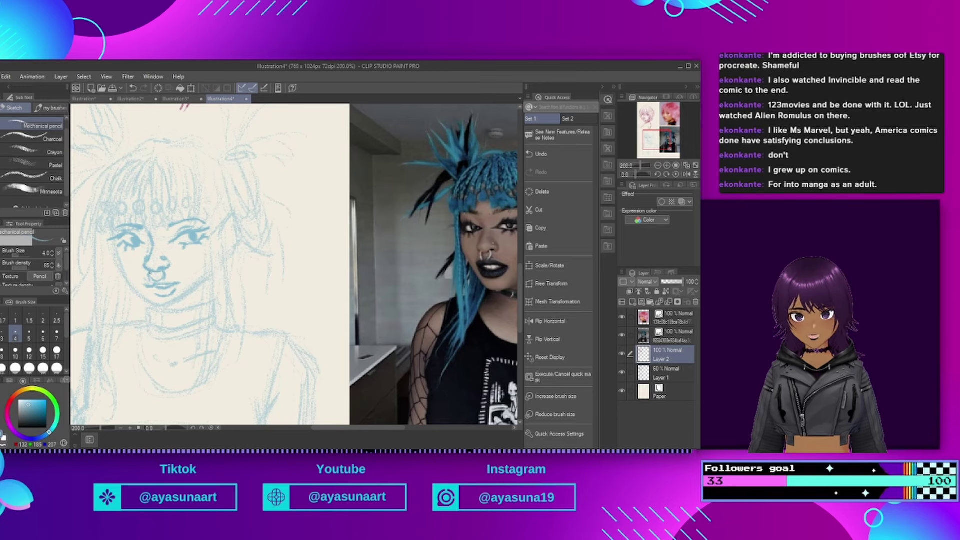
Step: Draw a clean contour along the far cheek, chin and jaw
scroll(151, 274, down, 2)
scroll(215, 150, up, 2)
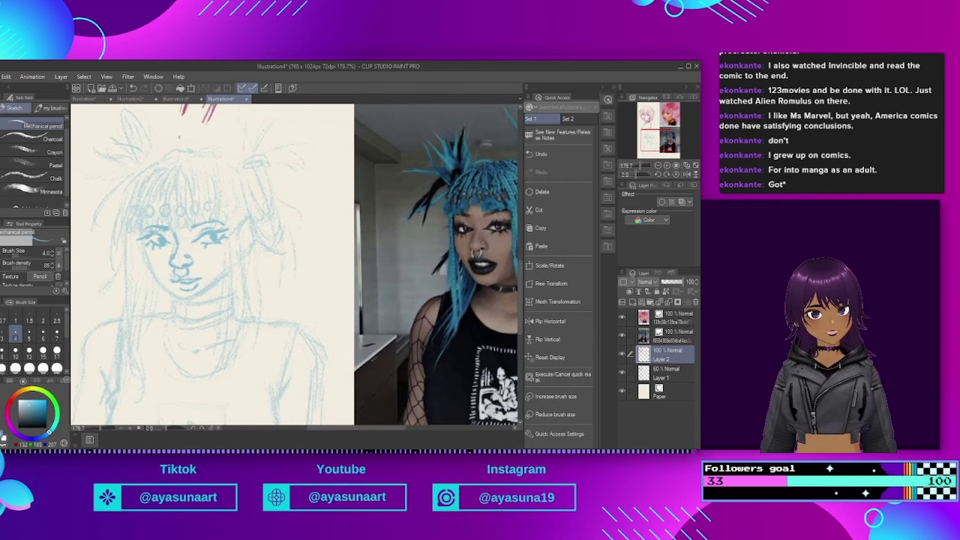
scroll(215, 150, down, 1)
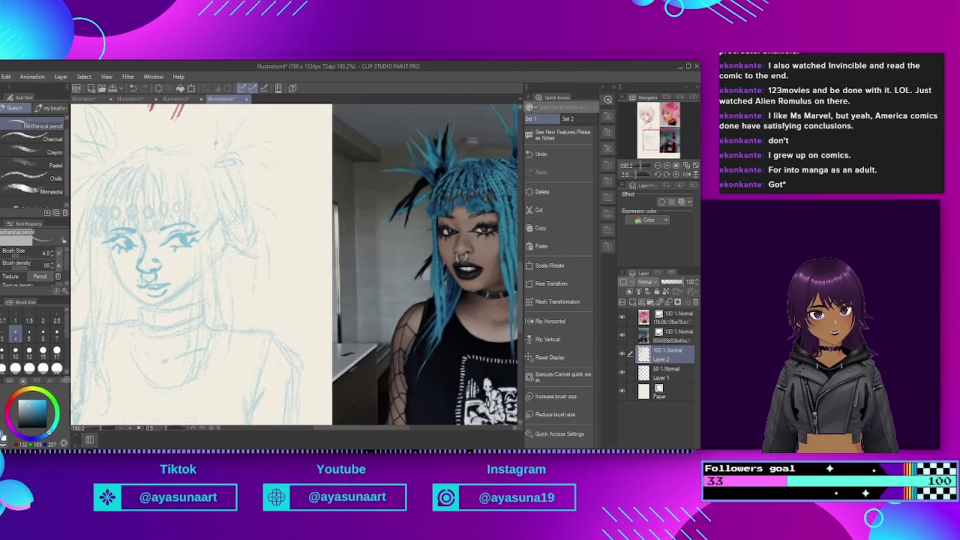
mouse_move(111, 246)
mouse_down()
mouse_move(134, 295)
mouse_move(180, 293)
mouse_up()
Step: Erase the lips, redraw them fuller with the Mechanical pencil, and fill them in dark
key(e)
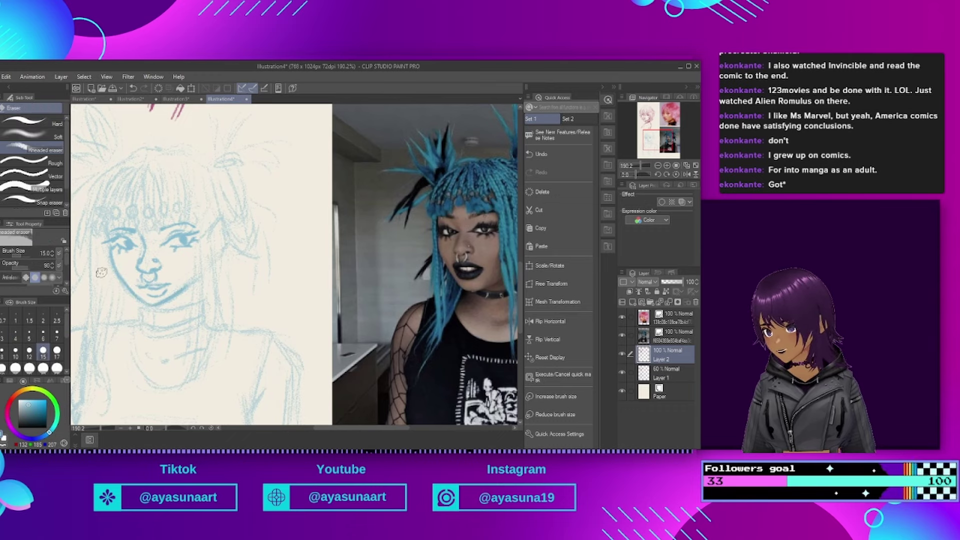
scroll(180, 280, down, 2)
scroll(184, 270, up, 2)
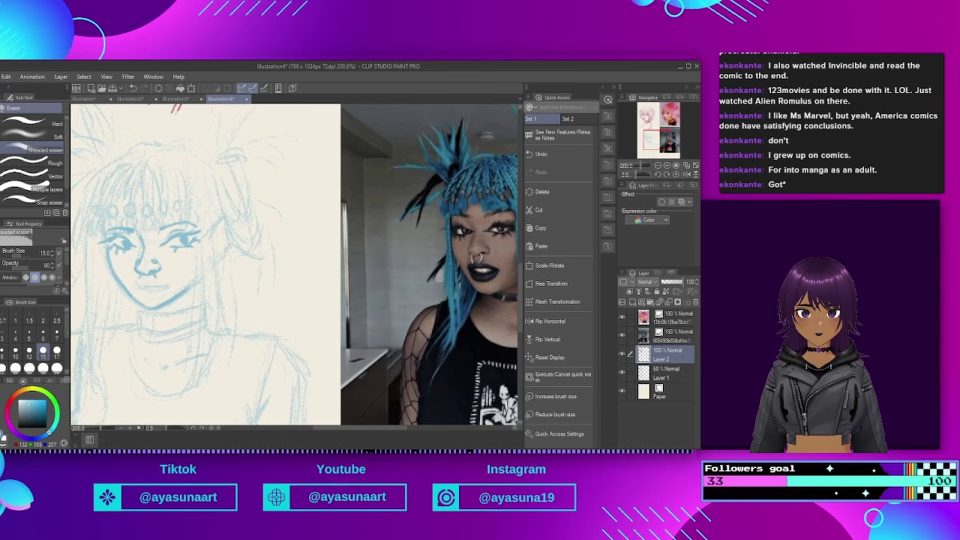
key(p)
scroll(118, 264, down, 2)
scroll(119, 265, up, 1)
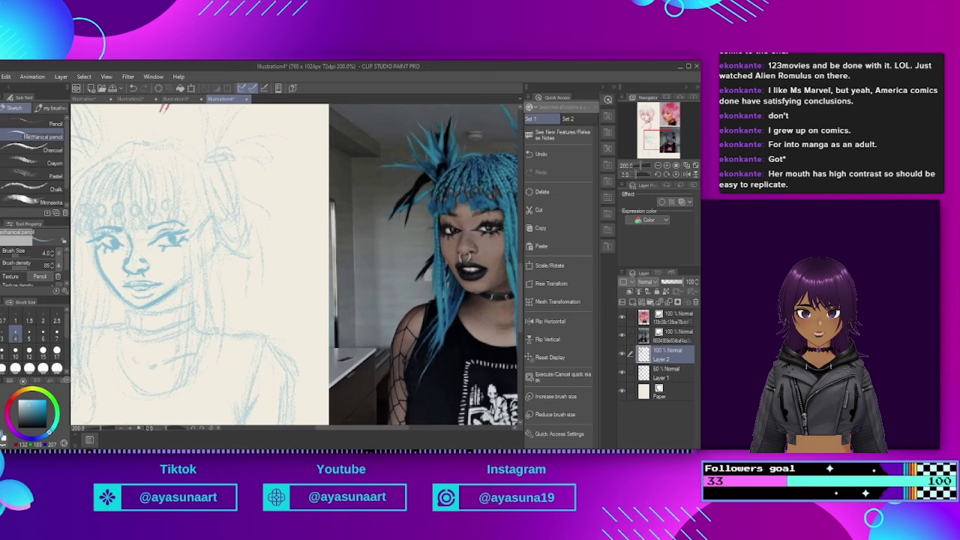
scroll(127, 225, up, 1)
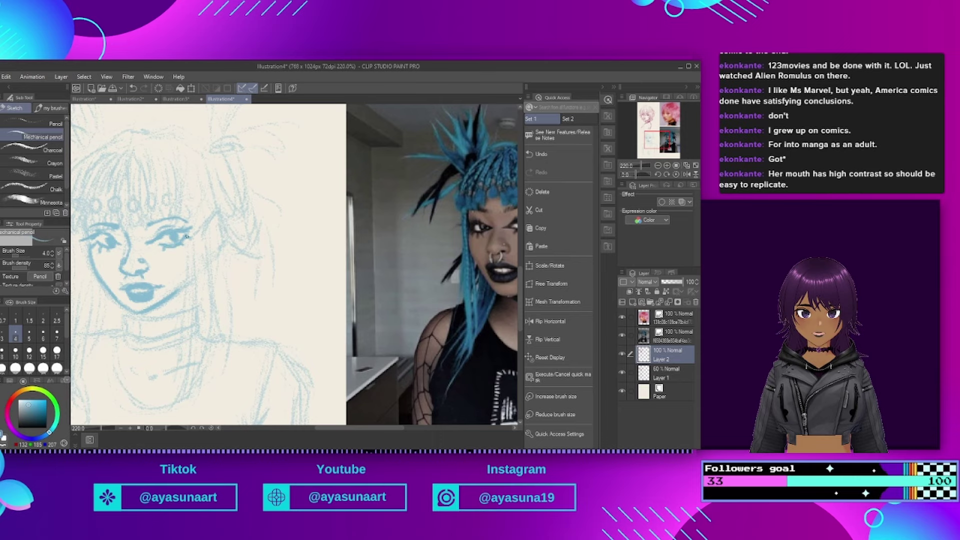
Step: Redraw the fringe braids at the far temple with clean lines, adding their first beads and hanging ends
scroll(161, 226, down, 4)
scroll(163, 200, up, 3)
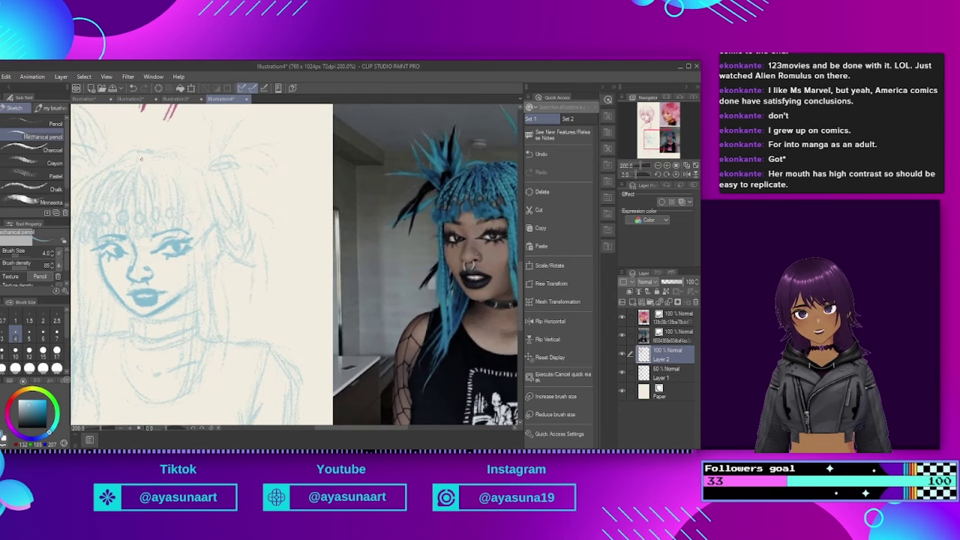
scroll(167, 168, up, 2)
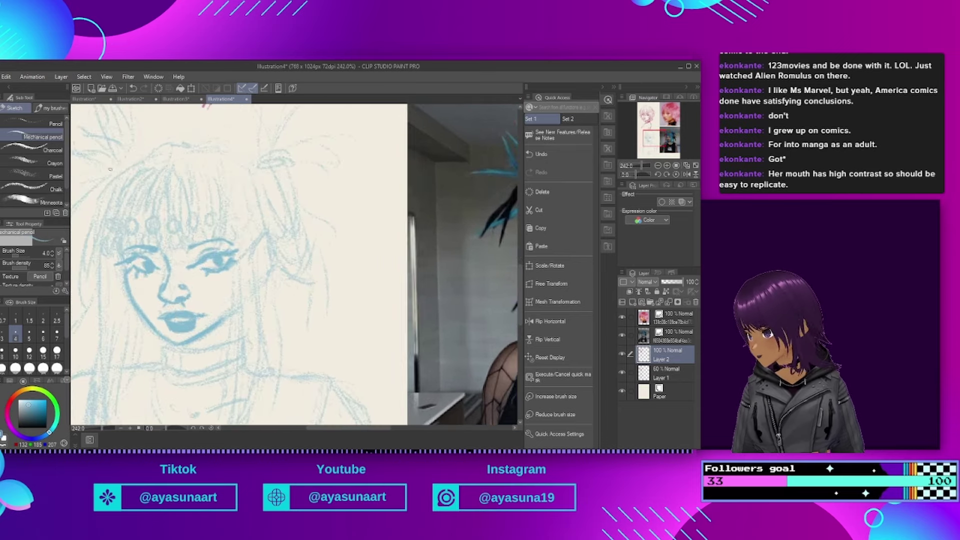
drag(113, 195, 106, 223)
mouse_move(102, 235)
mouse_down()
mouse_move(94, 247)
mouse_move(107, 254)
mouse_up()
mouse_move(141, 174)
mouse_down()
mouse_move(105, 227)
mouse_move(115, 229)
mouse_move(113, 251)
mouse_move(125, 251)
mouse_move(125, 200)
mouse_move(147, 176)
mouse_move(138, 194)
mouse_up()
mouse_move(140, 193)
mouse_down()
mouse_move(126, 218)
mouse_move(131, 233)
mouse_up()
drag(138, 217, 131, 240)
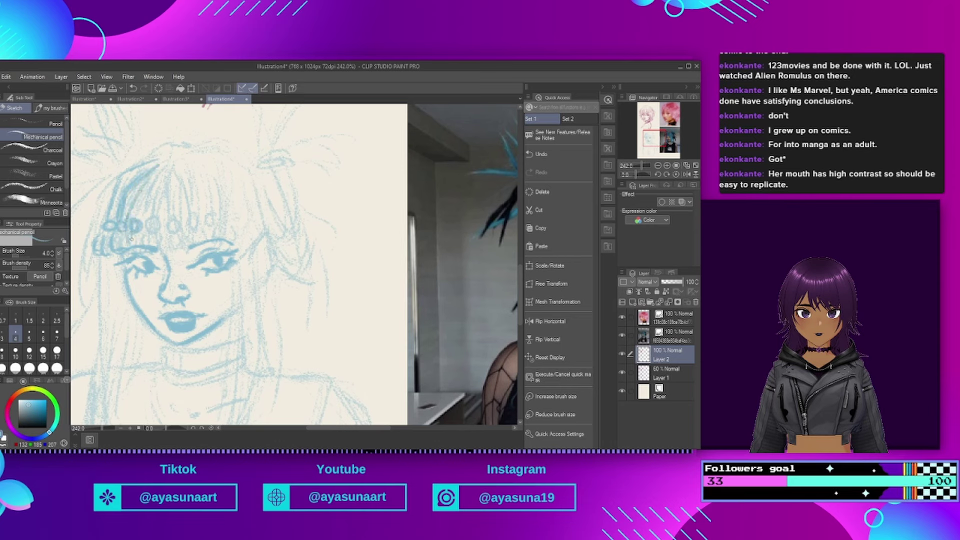
Step: Draw clean braid strands through the far half of the fringe, from the crown down to the row of beads
drag(146, 197, 142, 228)
drag(168, 167, 146, 202)
drag(161, 167, 133, 211)
drag(134, 210, 126, 250)
mouse_move(146, 229)
mouse_down()
mouse_move(130, 247)
mouse_move(147, 233)
mouse_up()
drag(155, 192, 150, 219)
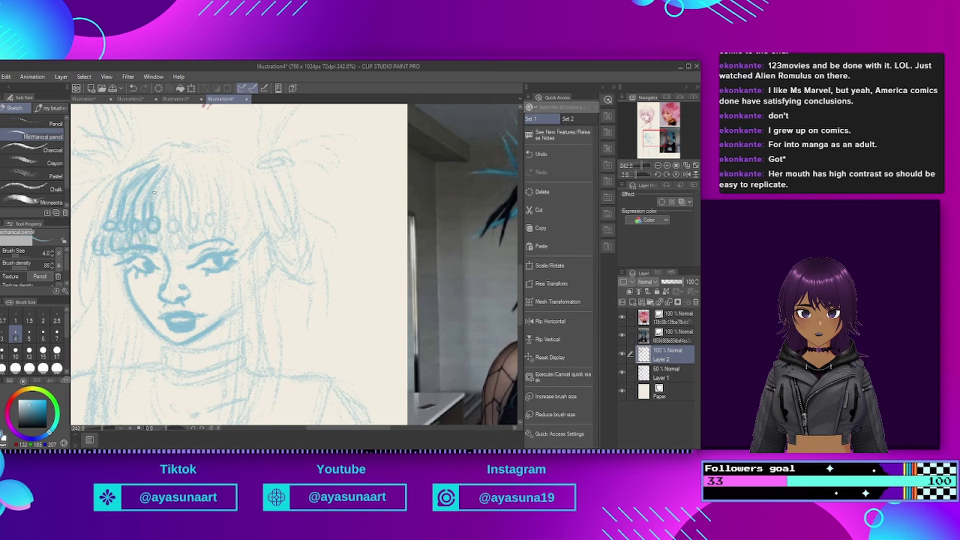
Step: Continue the fringe braids across the middle and near side of the forehead, adding the remaining beads and hanging ends
mouse_move(167, 171)
mouse_down()
mouse_move(172, 193)
mouse_move(151, 241)
mouse_move(166, 241)
mouse_move(160, 247)
mouse_move(178, 225)
mouse_move(167, 237)
mouse_move(182, 245)
mouse_move(166, 239)
mouse_move(196, 227)
mouse_up()
drag(185, 184, 188, 220)
drag(195, 165, 186, 184)
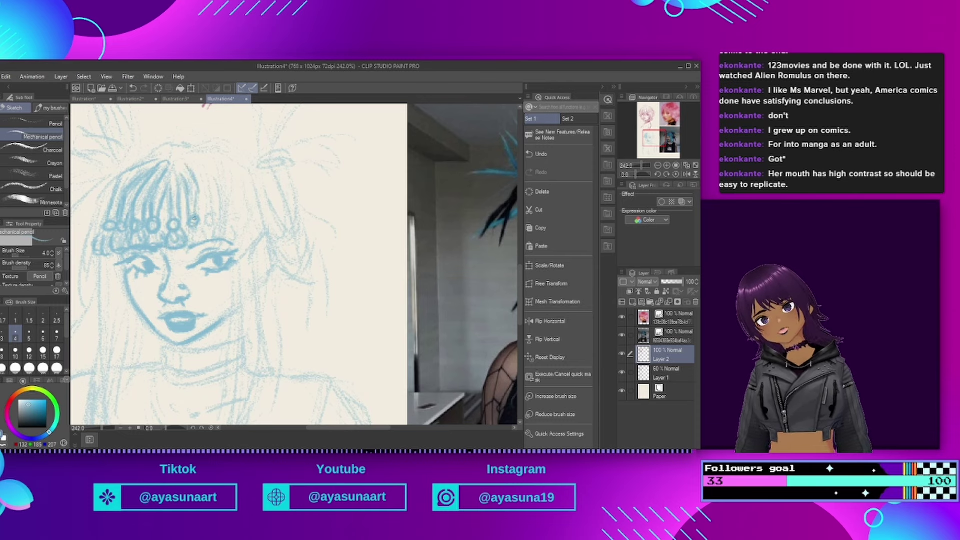
drag(211, 214, 205, 217)
drag(199, 162, 216, 197)
drag(214, 196, 220, 234)
mouse_move(204, 159)
mouse_down()
mouse_move(232, 197)
mouse_move(229, 218)
mouse_move(237, 201)
mouse_move(228, 238)
mouse_up()
Step: Draw the long braids hanging beside the near cheek, tapering their ends past the neck to the shoulder
scroll(208, 214, down, 3)
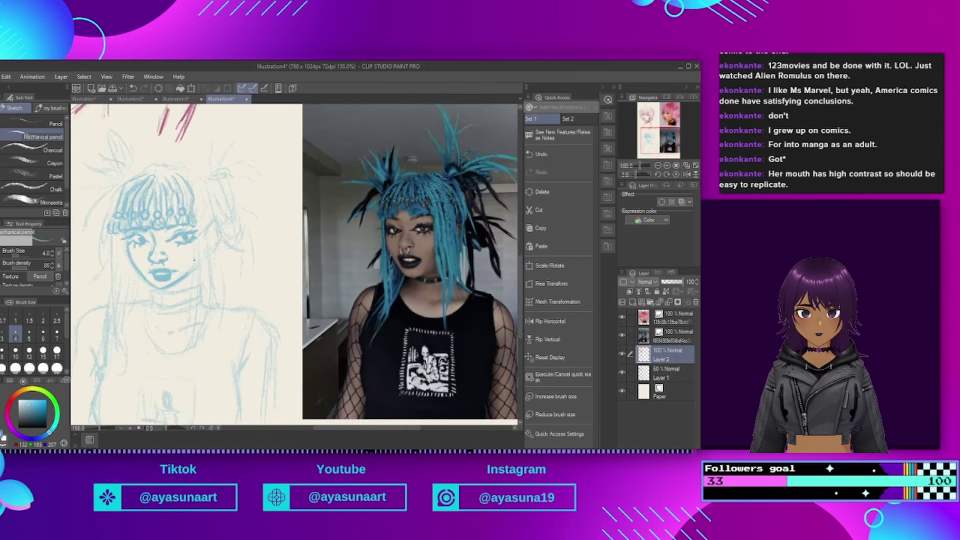
drag(197, 238, 191, 278)
drag(194, 256, 189, 277)
drag(202, 242, 195, 324)
drag(200, 284, 199, 320)
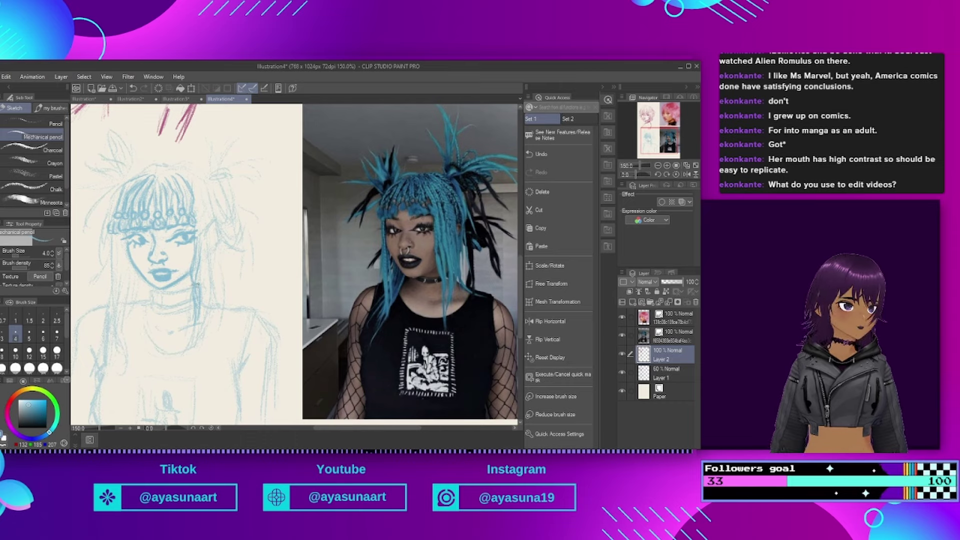
scroll(218, 223, up, 3)
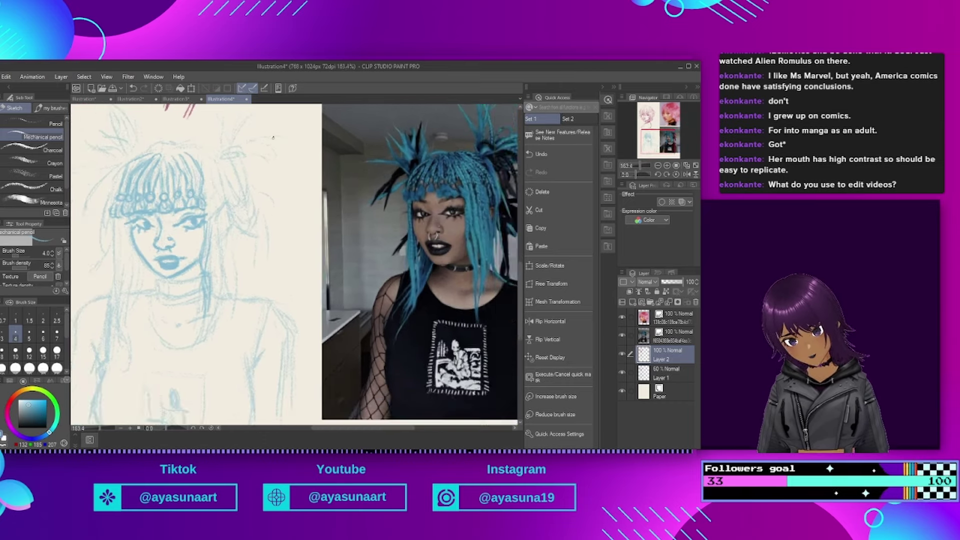
mouse_move(200, 248)
mouse_down()
mouse_move(203, 283)
mouse_move(192, 264)
mouse_move(187, 312)
mouse_up()
drag(199, 270, 191, 311)
drag(195, 294, 187, 364)
drag(192, 344, 186, 366)
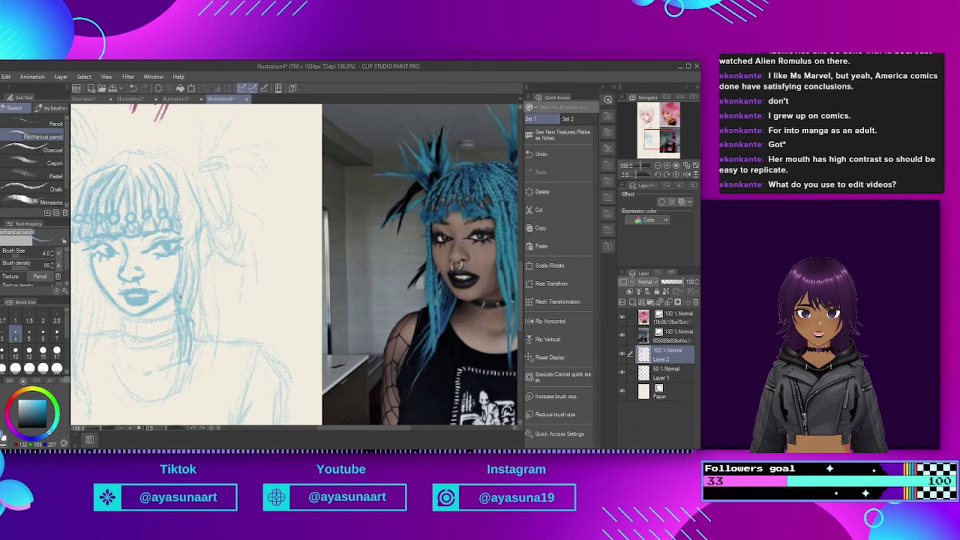
Step: Add woven braid texture to the long strands beside the near cheek, and draw the braid hanging at the far cheek
drag(183, 194, 187, 283)
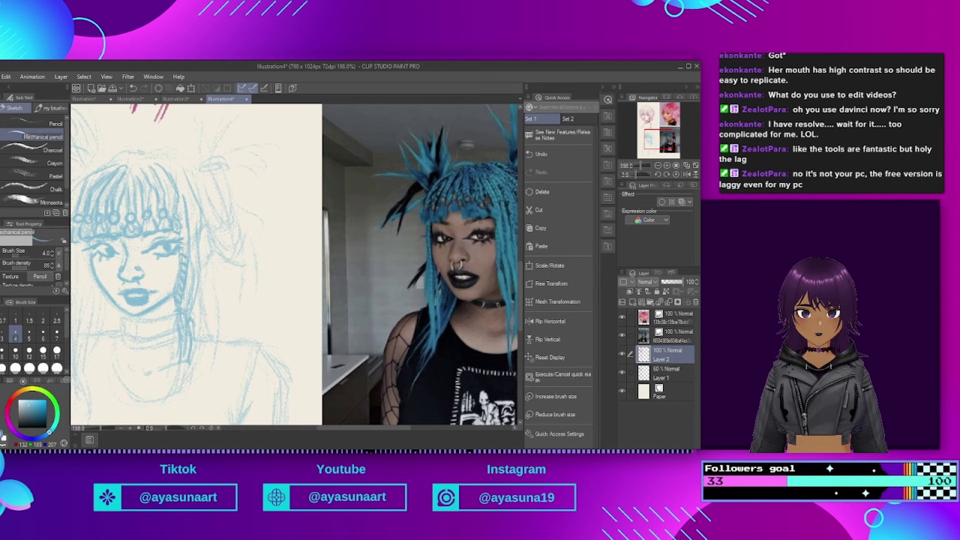
drag(183, 231, 183, 250)
drag(193, 201, 192, 234)
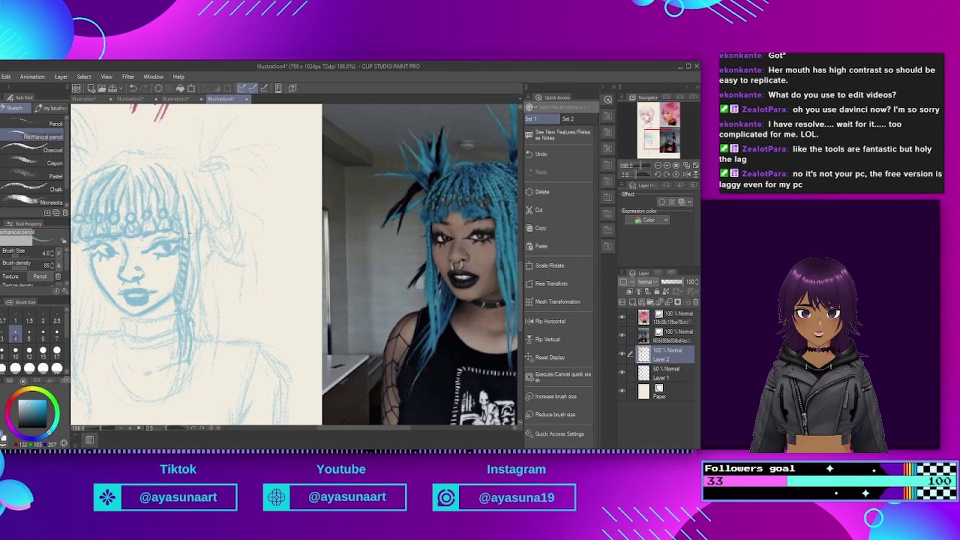
mouse_move(193, 199)
mouse_down()
mouse_move(193, 225)
mouse_move(190, 206)
mouse_up()
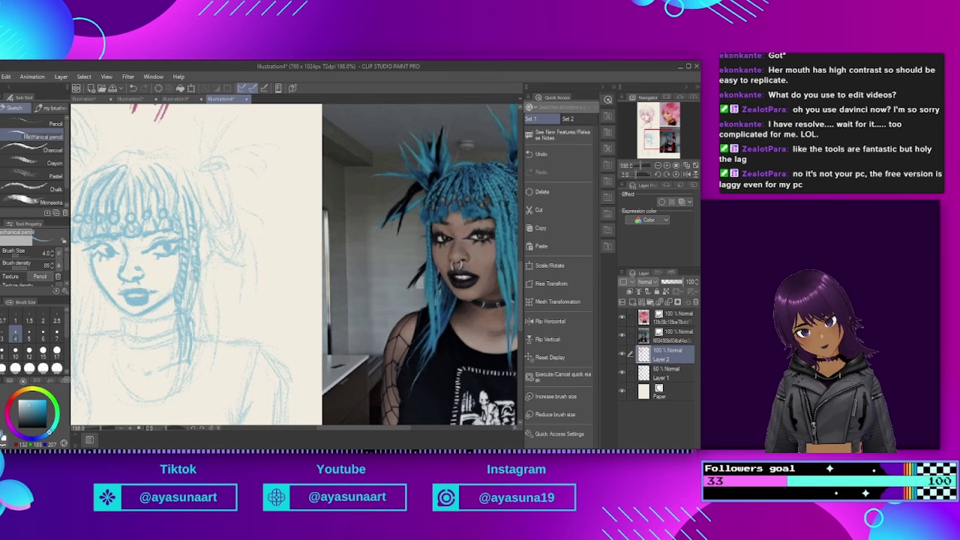
drag(192, 323, 185, 351)
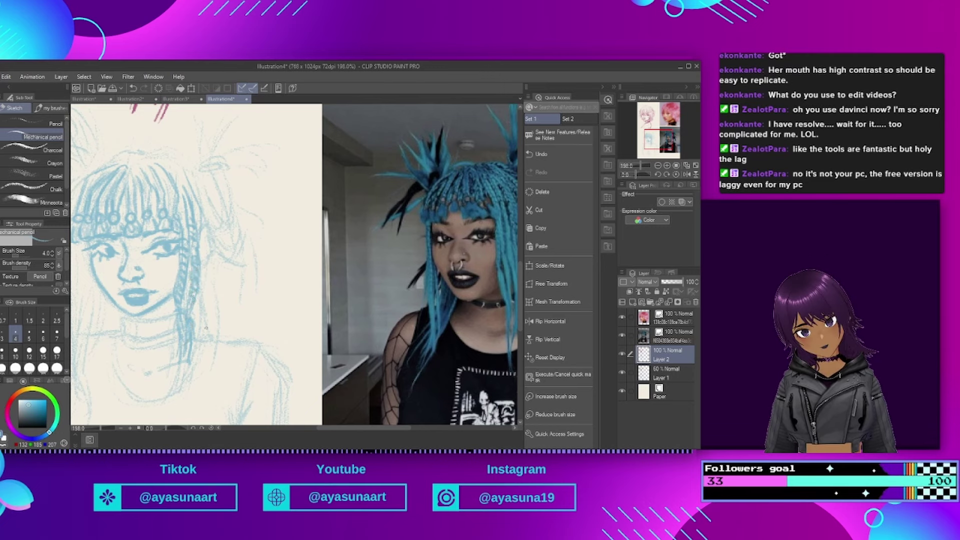
scroll(316, 287, down, 3)
scroll(255, 286, up, 2)
drag(223, 258, 224, 333)
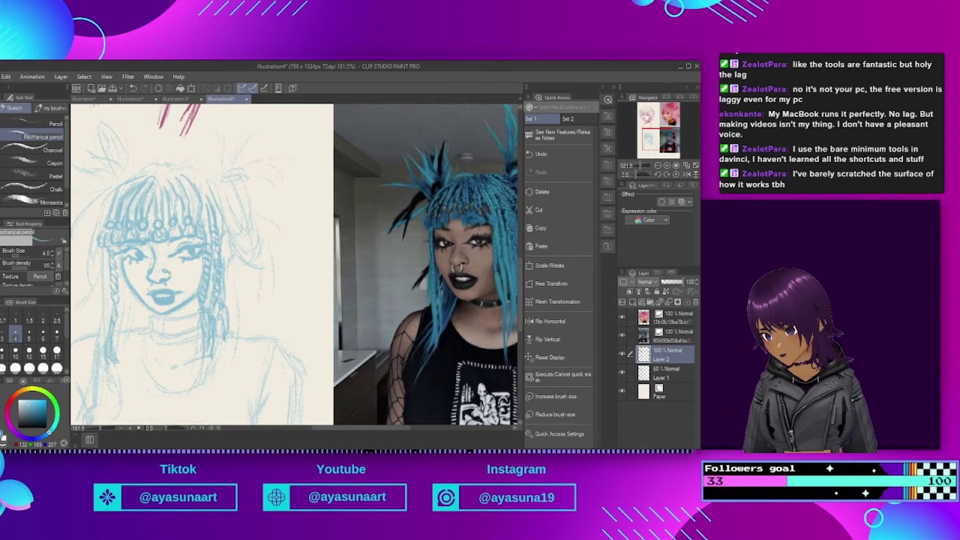
Step: Draw the near-side bun with its looped braids, hair tie and first loose strands fanning out above it
drag(226, 213, 258, 261)
mouse_move(241, 198)
mouse_down()
mouse_move(260, 253)
mouse_move(234, 222)
mouse_move(246, 234)
mouse_up()
mouse_move(241, 180)
mouse_down()
mouse_move(270, 175)
mouse_move(259, 169)
mouse_up()
drag(273, 172, 248, 176)
drag(228, 265, 248, 256)
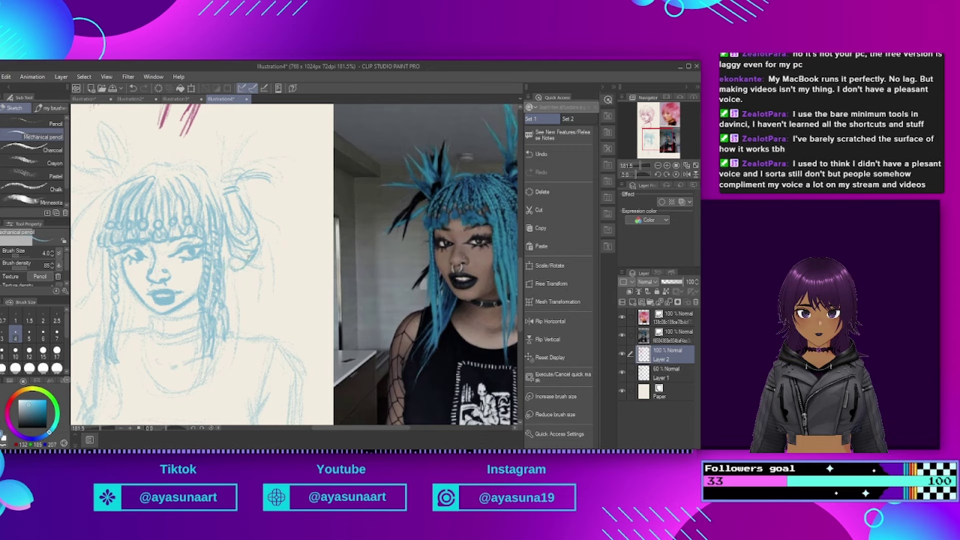
Step: Draw the pointed loose strands hanging below the near-side bun
scroll(35, 140, down, 1)
scroll(150, 165, down, 3)
scroll(280, 220, up, 2)
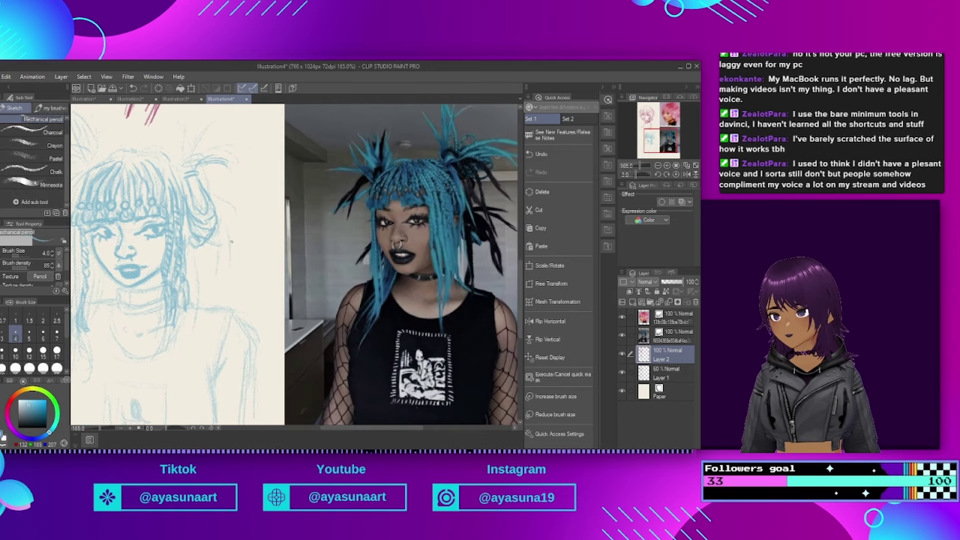
drag(217, 233, 216, 277)
drag(218, 238, 217, 279)
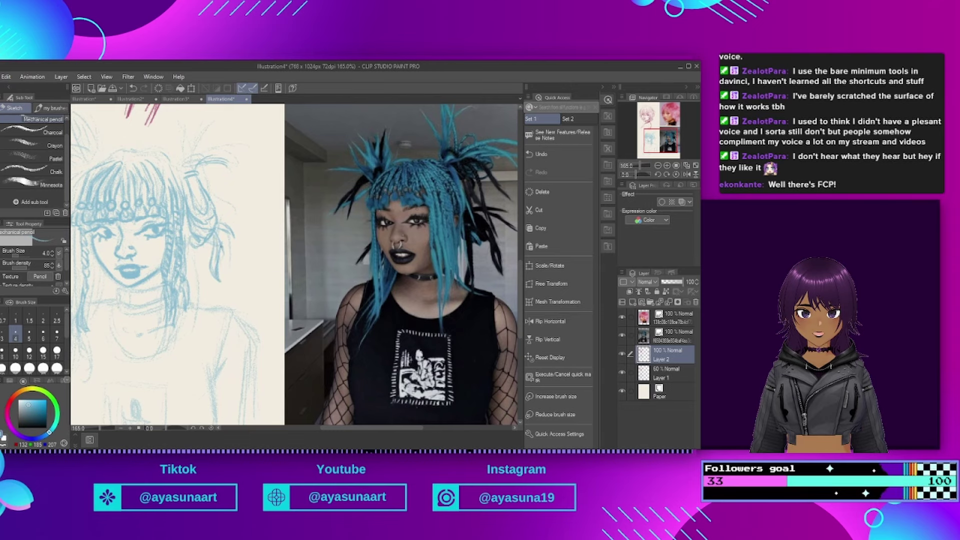
Step: Draw upright spiky strands rising from the tie of the near-side bun
scroll(208, 282, down, 2)
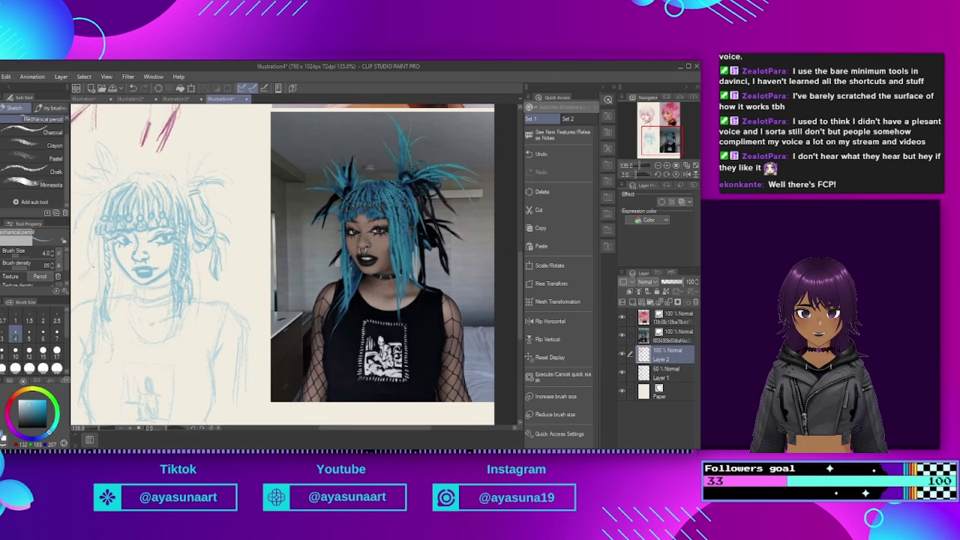
scroll(88, 245, up, 2)
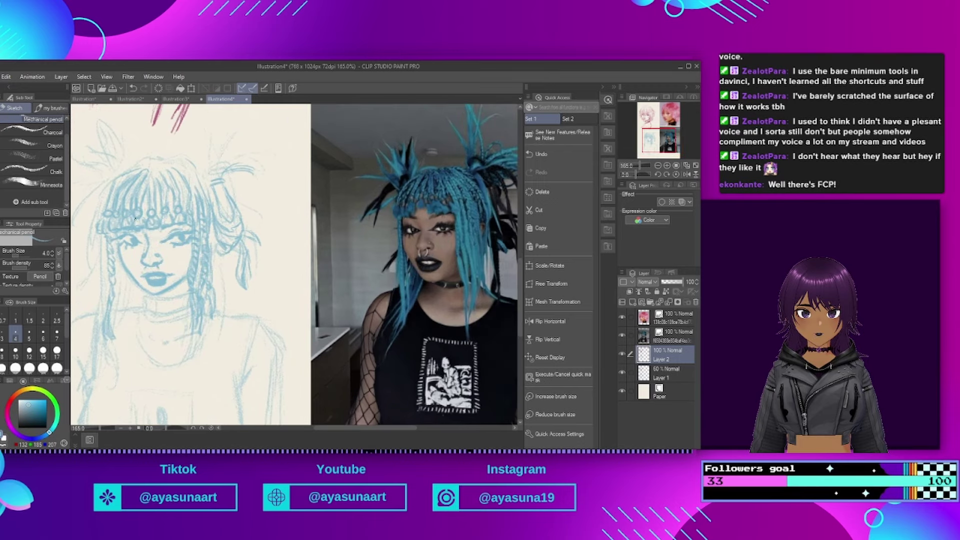
scroll(220, 222, up, 1)
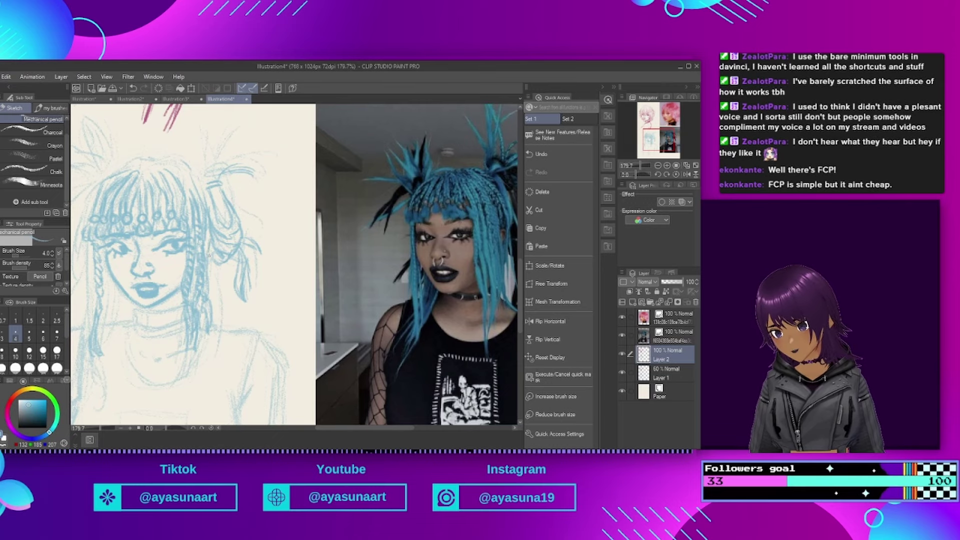
scroll(209, 192, up, 1)
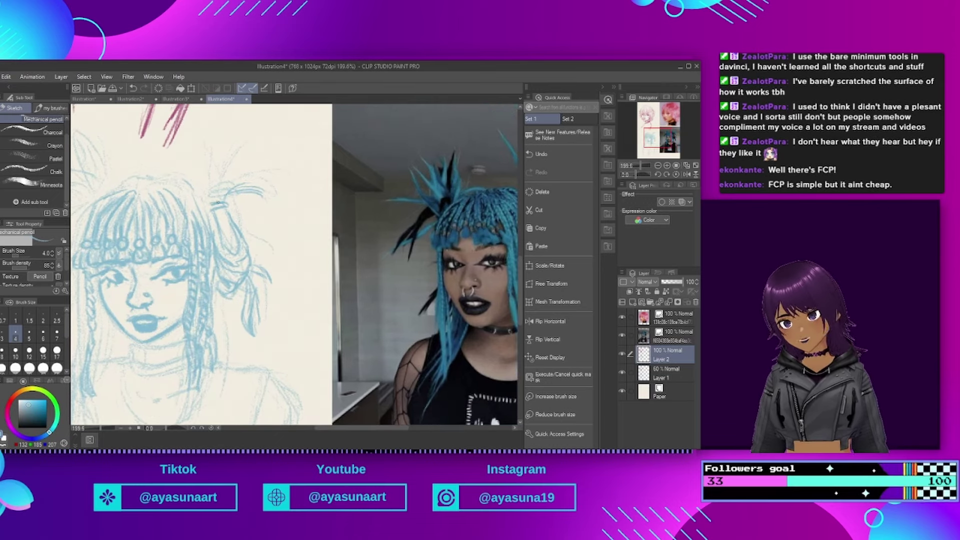
mouse_move(209, 192)
mouse_down()
mouse_move(201, 142)
mouse_move(210, 193)
mouse_move(242, 145)
mouse_up()
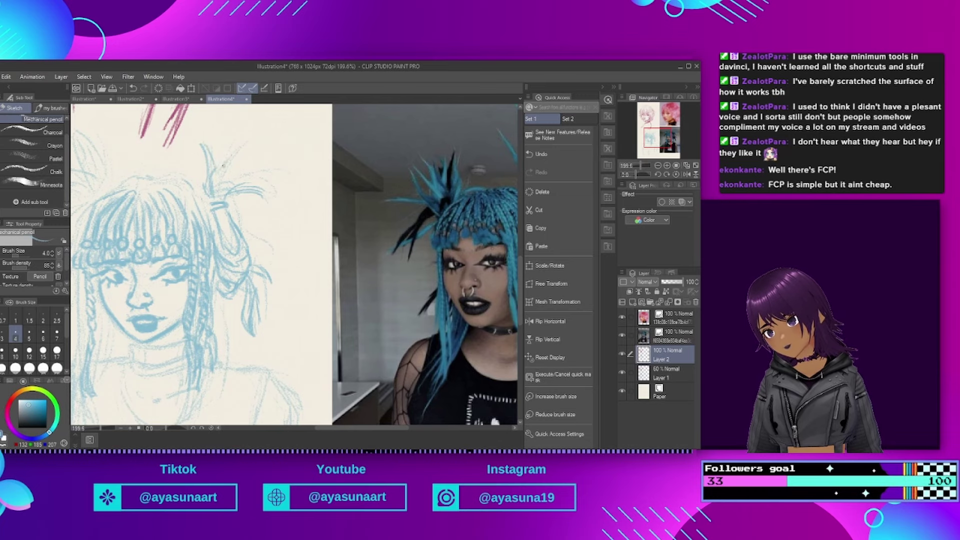
Step: Draw the far-side bun's spiky strands, fanning them upward, outward and down beside the face
scroll(250, 240, down, 2)
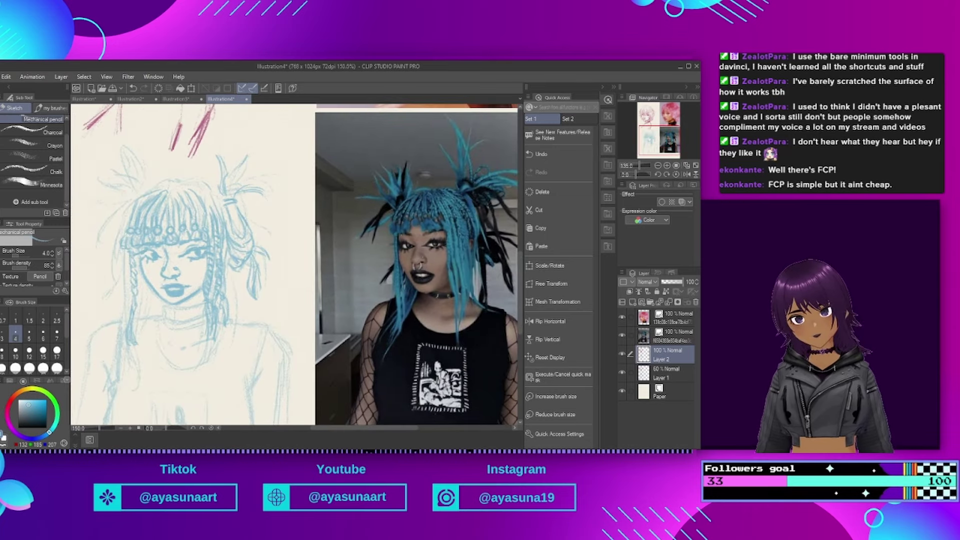
scroll(102, 212, up, 1)
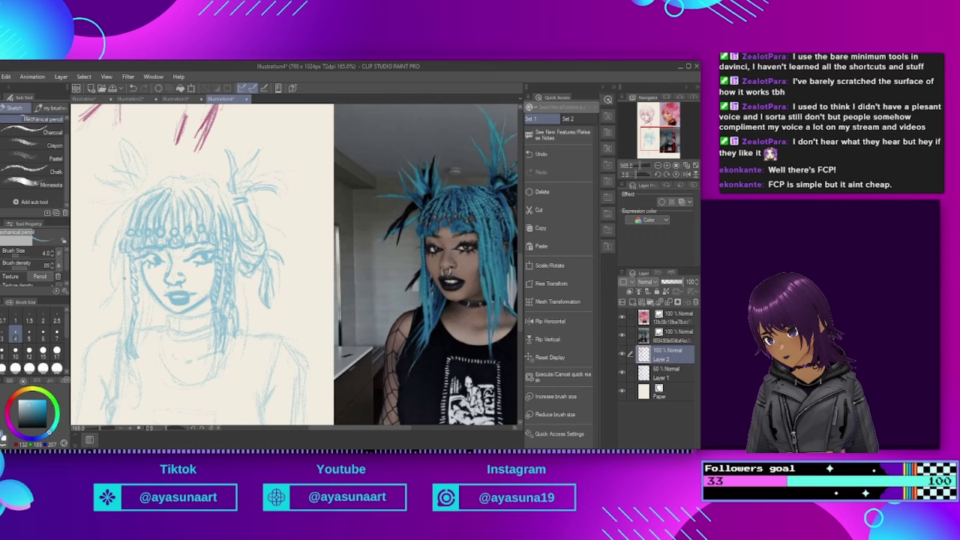
mouse_move(105, 310)
mouse_down()
mouse_move(128, 278)
mouse_move(134, 196)
mouse_move(149, 188)
mouse_move(91, 244)
mouse_move(106, 219)
mouse_move(96, 249)
mouse_up()
drag(120, 212, 100, 233)
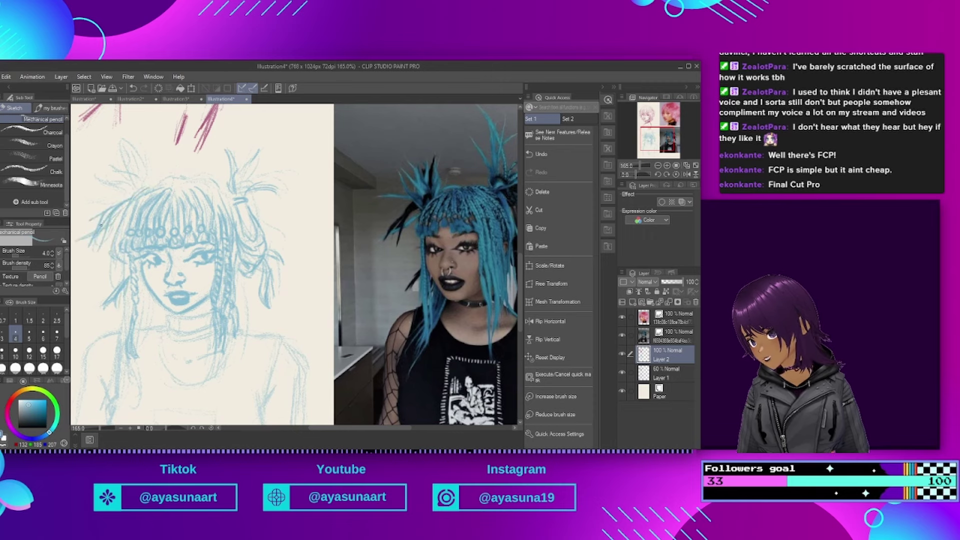
drag(117, 195, 86, 195)
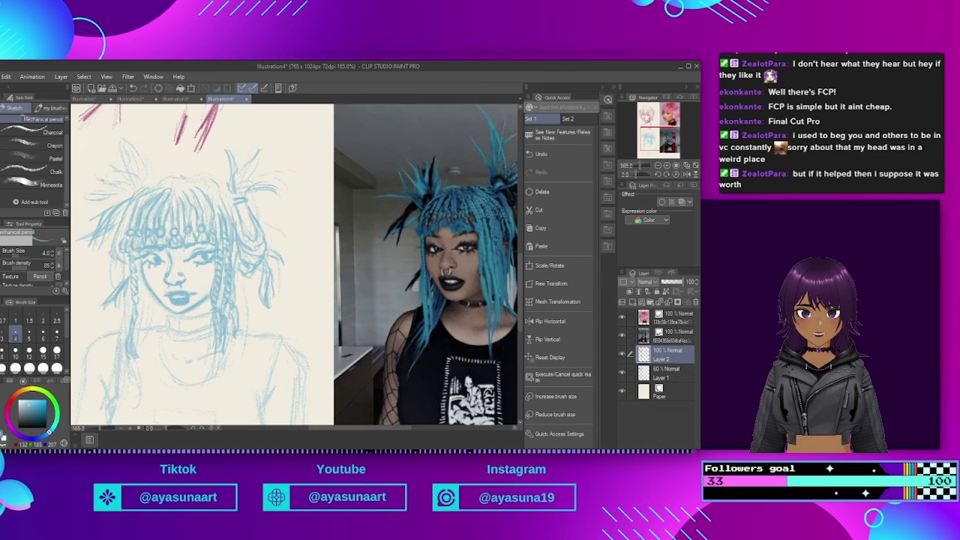
mouse_move(150, 146)
mouse_down()
mouse_move(117, 187)
mouse_move(105, 175)
mouse_up()
mouse_move(135, 176)
mouse_down()
mouse_move(101, 157)
mouse_move(131, 188)
mouse_move(95, 176)
mouse_move(121, 187)
mouse_move(131, 175)
mouse_move(122, 148)
mouse_up()
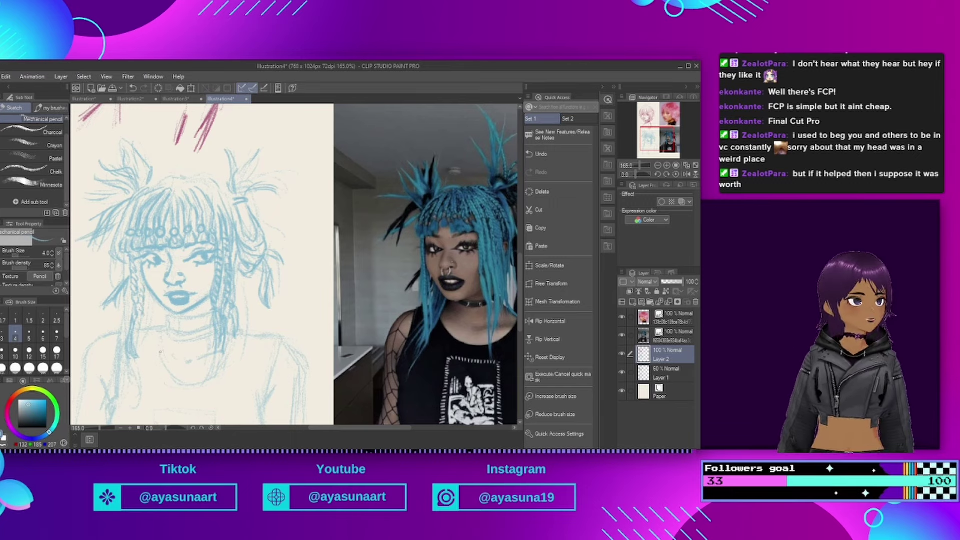
Step: Thicken the long braids on both sides of the face, adding darker tapered ends at the far shoulder
drag(144, 322, 143, 357)
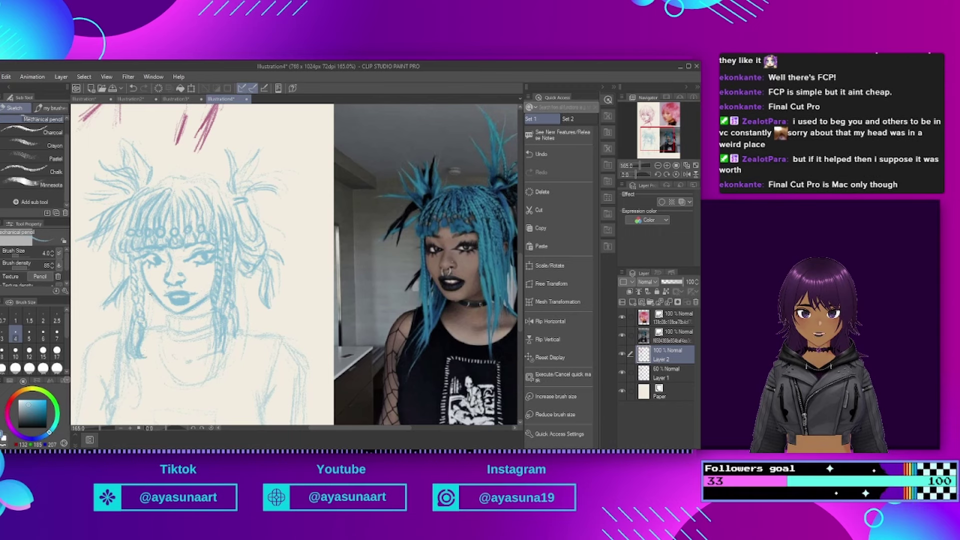
drag(147, 292, 147, 336)
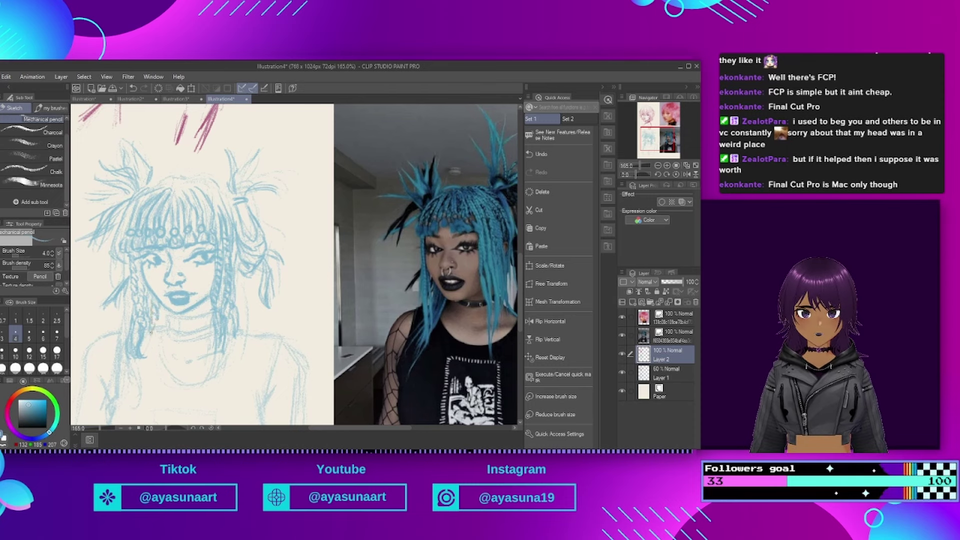
drag(126, 263, 113, 272)
drag(237, 266, 234, 302)
Step: Examine the portrait's face, hair and overall proportions against the reference photo
scroll(183, 316, down, 5)
scroll(181, 235, up, 6)
scroll(210, 220, down, 2)
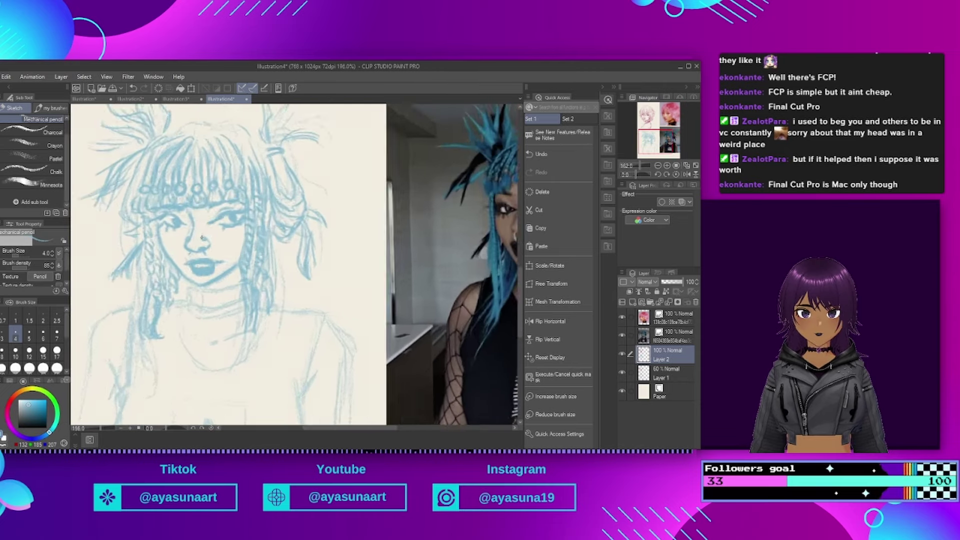
scroll(216, 202, up, 5)
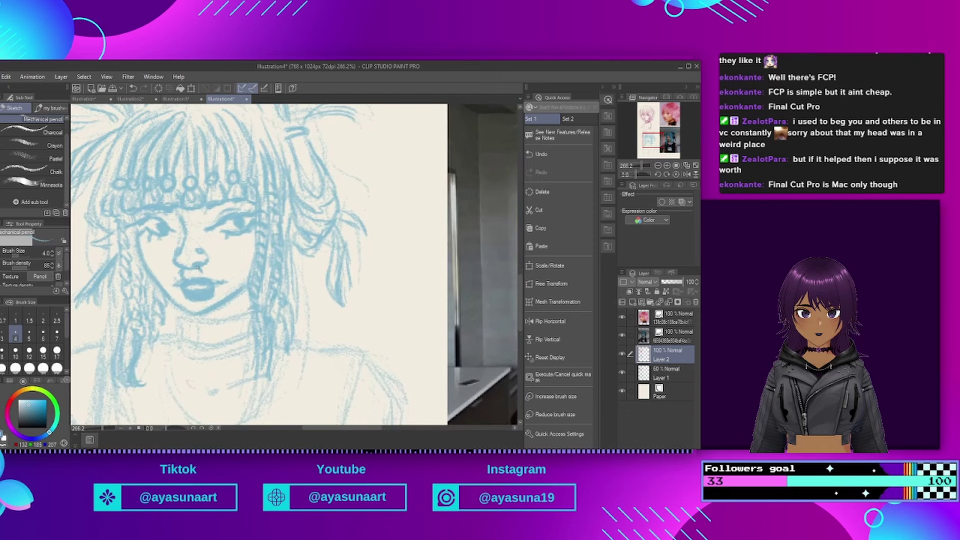
scroll(278, 143, down, 2)
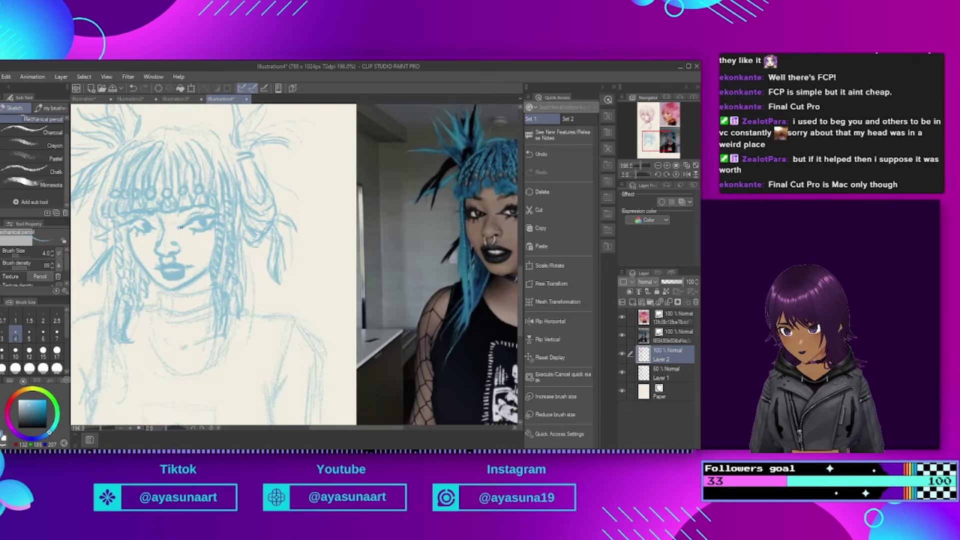
scroll(232, 205, down, 3)
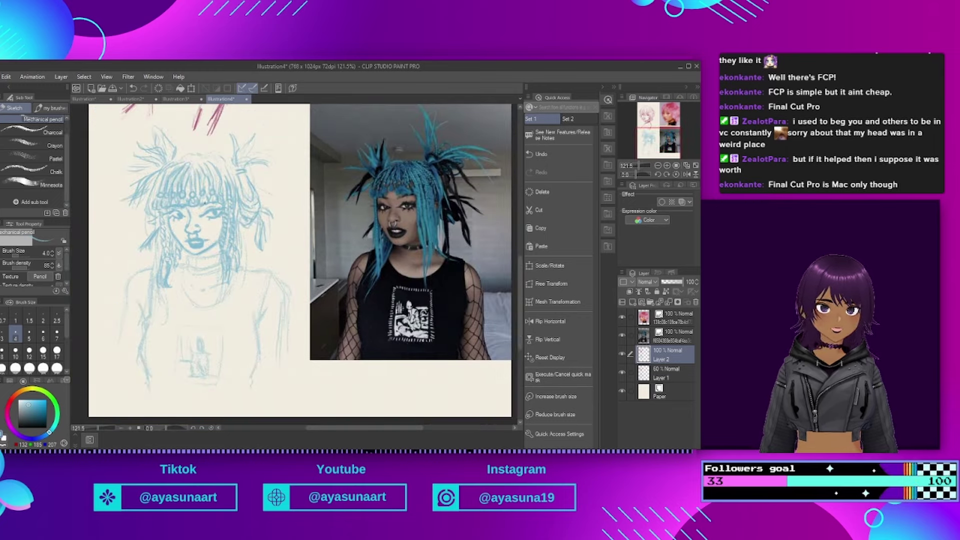
scroll(240, 195, up, 2)
scroll(245, 184, down, 1)
scroll(209, 108, down, 1)
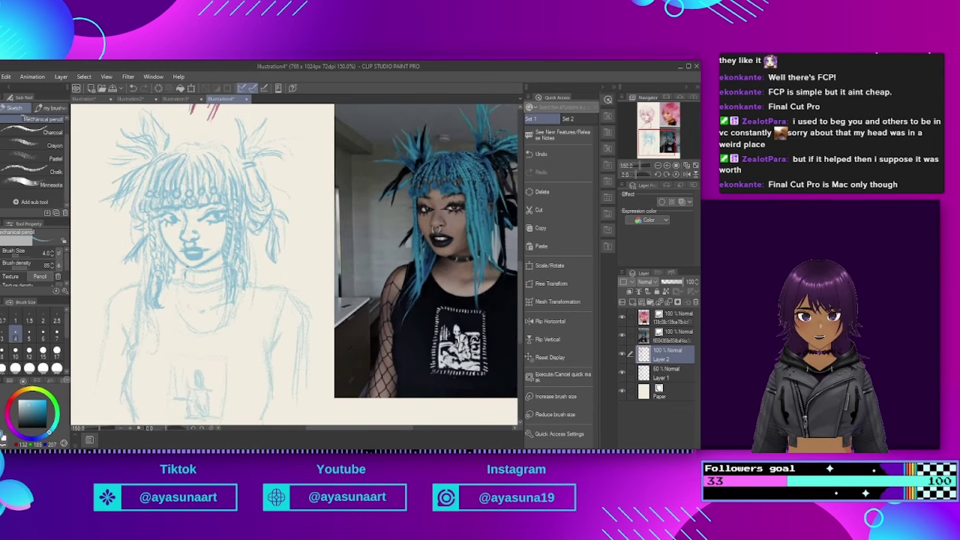
Step: Define the choker around the neck and firm up the side contours of the tank top
drag(194, 284, 225, 277)
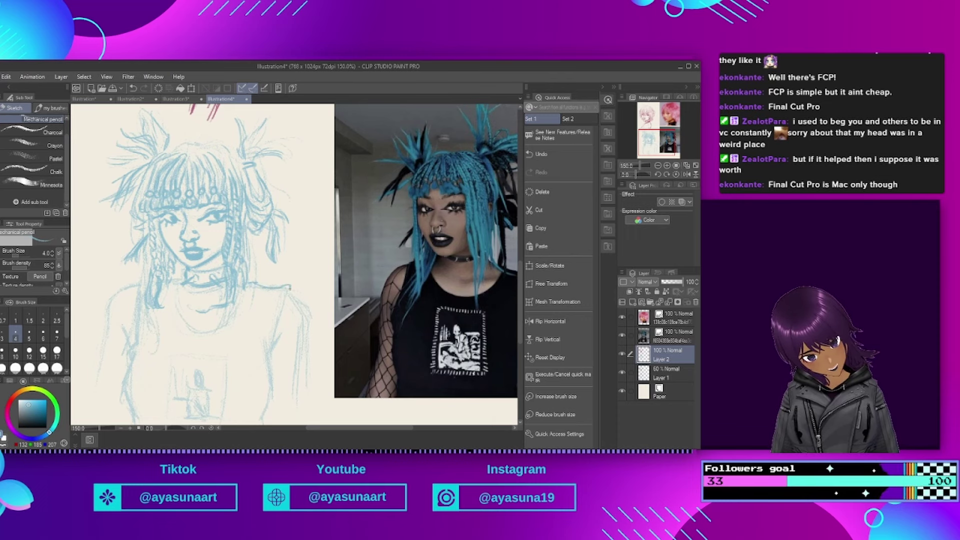
drag(285, 296, 272, 399)
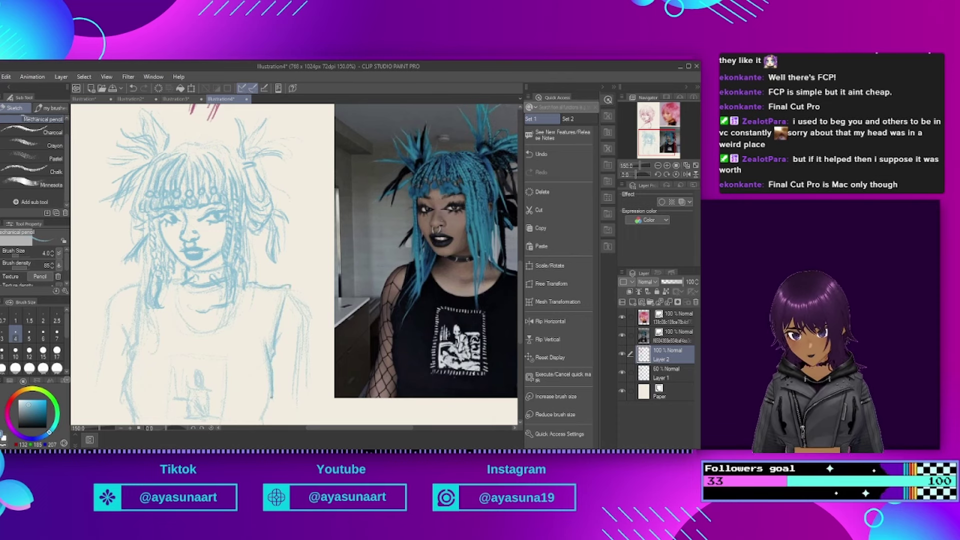
drag(131, 342, 130, 424)
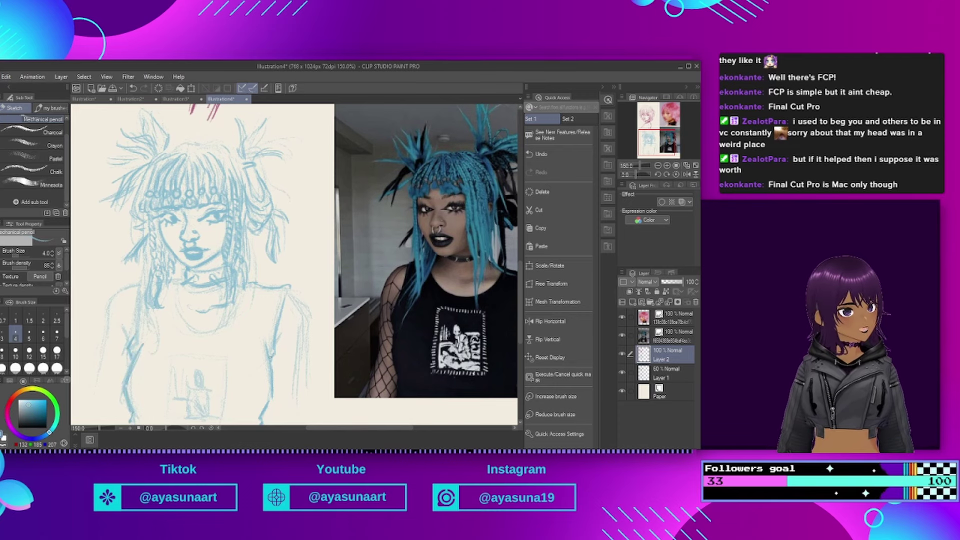
Step: Draw the tank top's curved scoop neckline from both straps and strengthen the braid edge beside it
drag(172, 302, 189, 329)
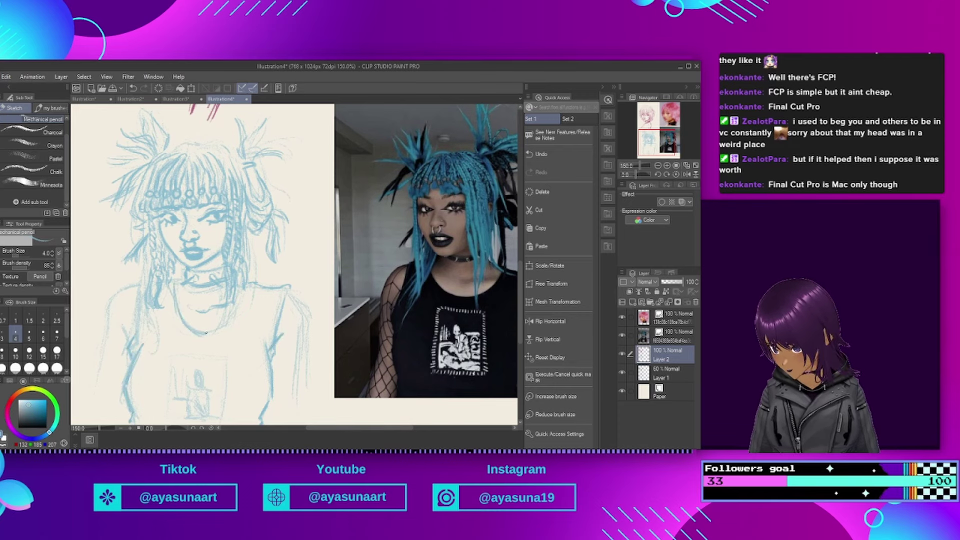
drag(239, 288, 216, 330)
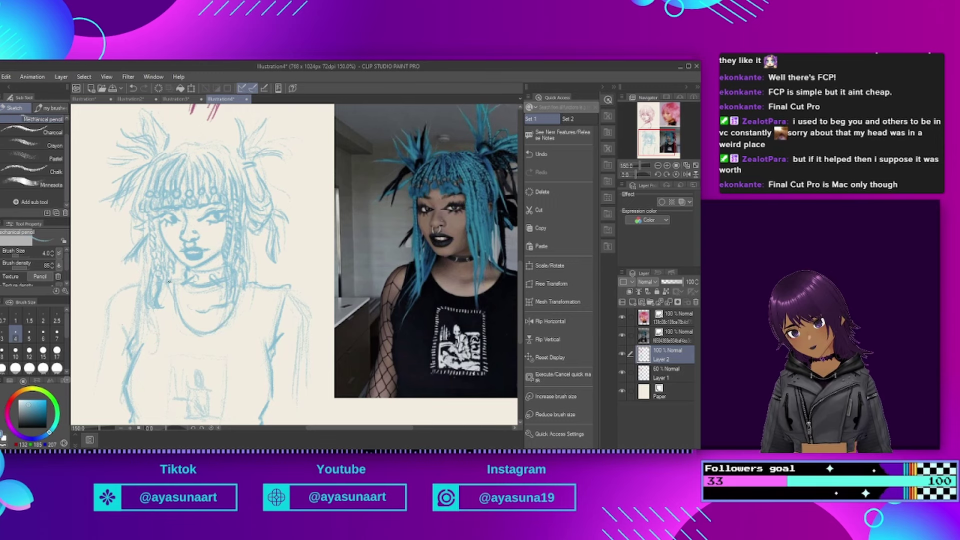
drag(175, 287, 178, 322)
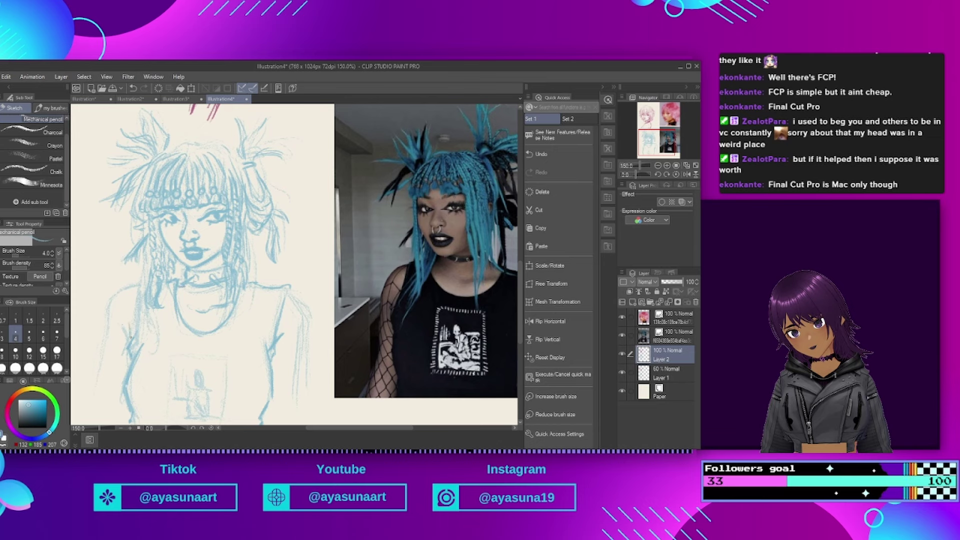
Step: Outline both arms and sketch the crisscross fishnet pattern down the model's right sleeve
drag(125, 292, 97, 405)
mouse_move(287, 293)
mouse_down()
mouse_move(305, 320)
mouse_move(293, 399)
mouse_up()
mouse_move(114, 303)
mouse_down()
mouse_move(117, 308)
mouse_move(136, 291)
mouse_move(120, 309)
mouse_move(115, 359)
mouse_move(111, 340)
mouse_move(123, 341)
mouse_move(115, 387)
mouse_move(102, 392)
mouse_move(106, 415)
mouse_up()
drag(104, 383, 110, 426)
drag(117, 383, 97, 404)
mouse_move(121, 358)
mouse_down()
mouse_move(98, 378)
mouse_move(104, 371)
mouse_up()
drag(123, 332, 112, 341)
drag(120, 300, 136, 295)
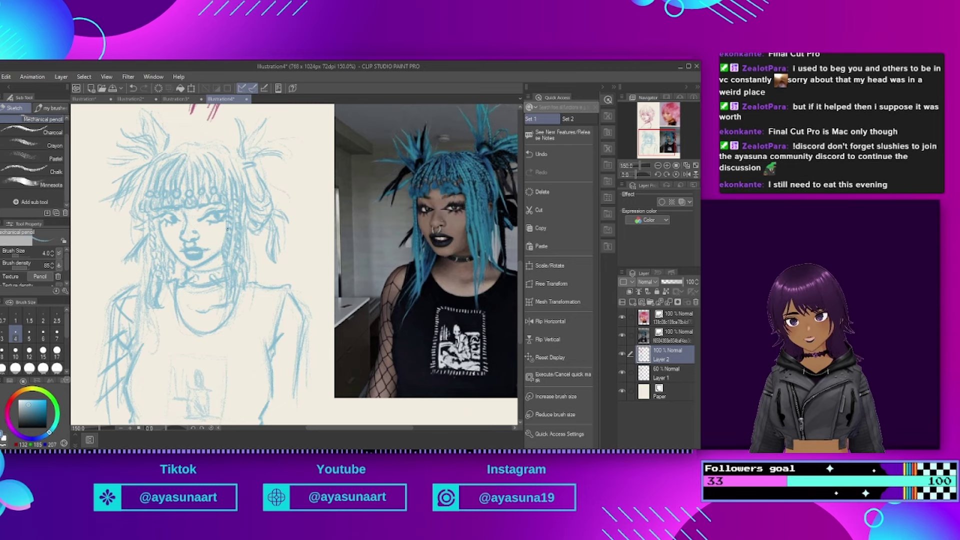
Step: Sketch the fishnet mesh lines along the model's left arm
scroll(209, 222, down, 1)
drag(253, 288, 245, 356)
mouse_move(248, 323)
mouse_down()
mouse_move(243, 373)
mouse_move(258, 318)
mouse_up()
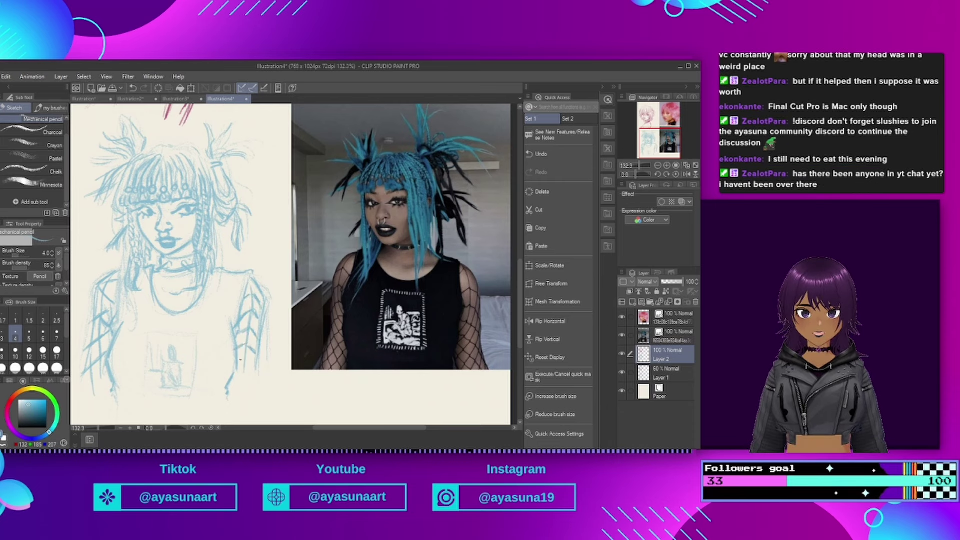
drag(237, 373, 256, 372)
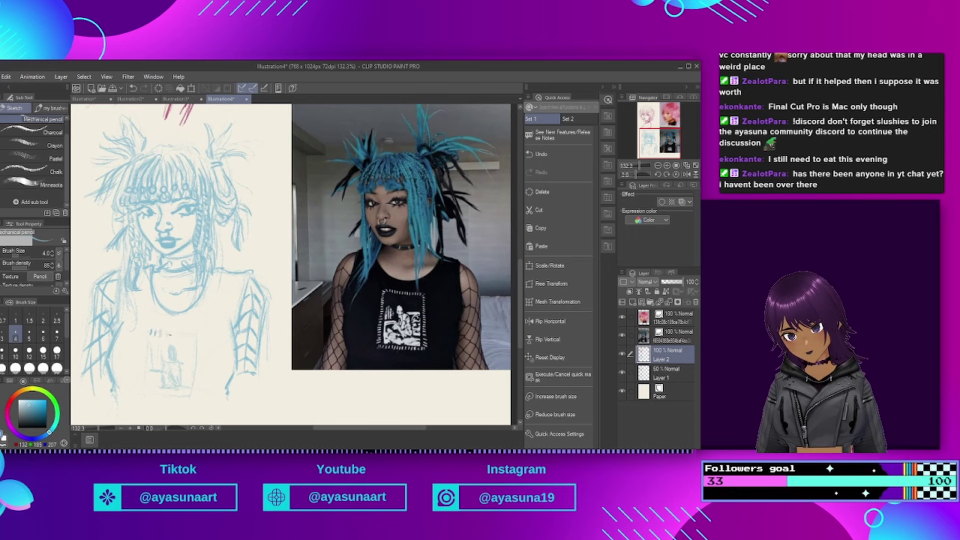
Step: Draw the dashed stitched border of the chest print and darken the seated figure inside it
mouse_move(178, 335)
mouse_down()
mouse_move(199, 340)
mouse_move(201, 355)
mouse_up()
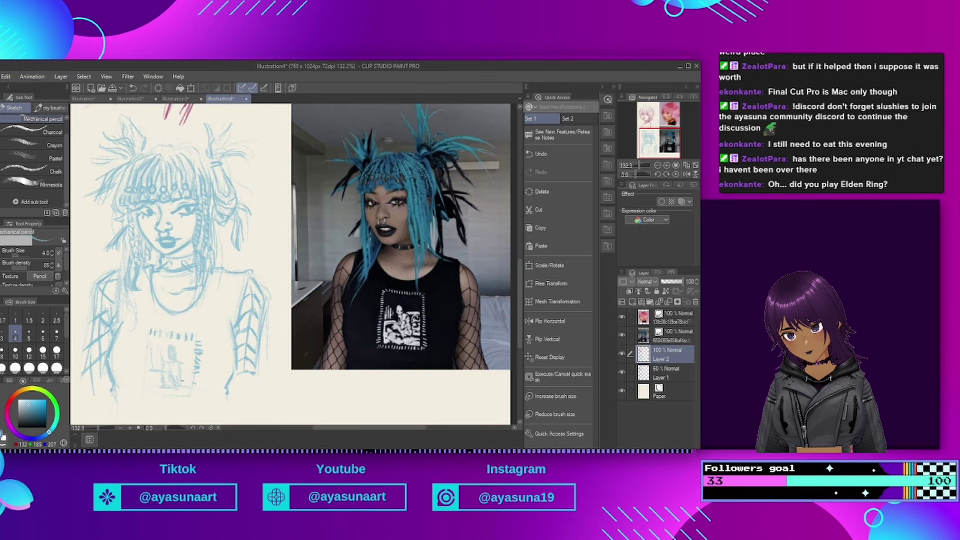
drag(195, 376, 199, 381)
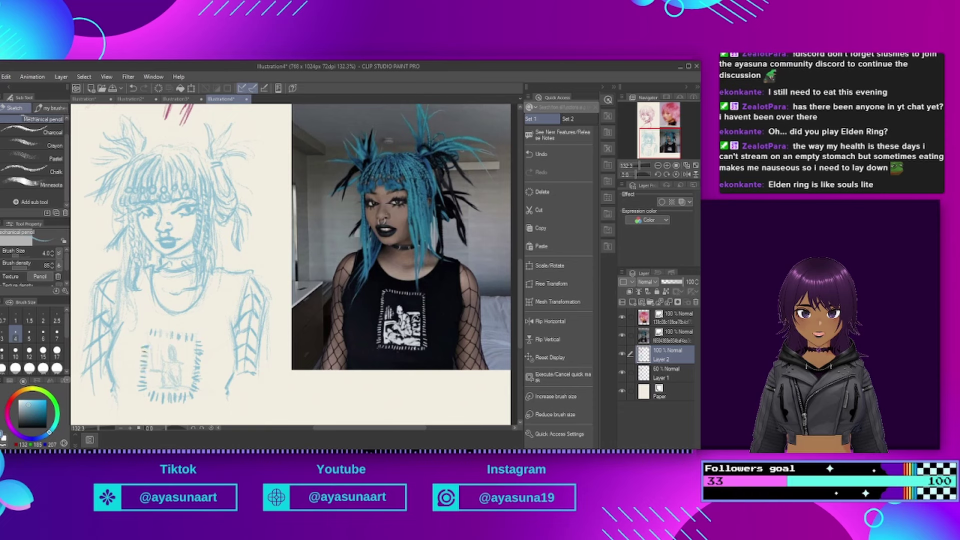
mouse_move(171, 358)
mouse_down()
mouse_move(181, 365)
mouse_move(166, 364)
mouse_up()
mouse_move(178, 372)
mouse_down()
mouse_move(179, 385)
mouse_move(169, 388)
mouse_up()
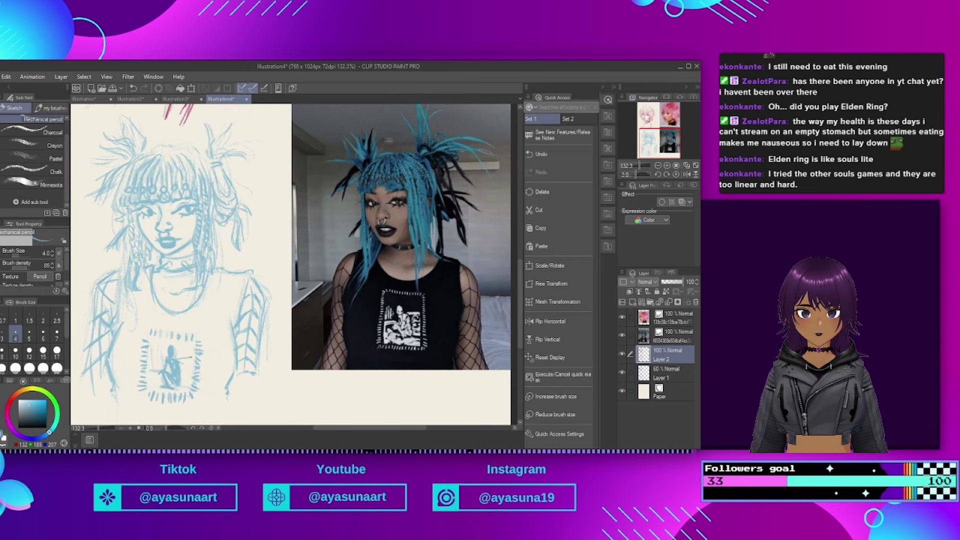
drag(183, 361, 180, 388)
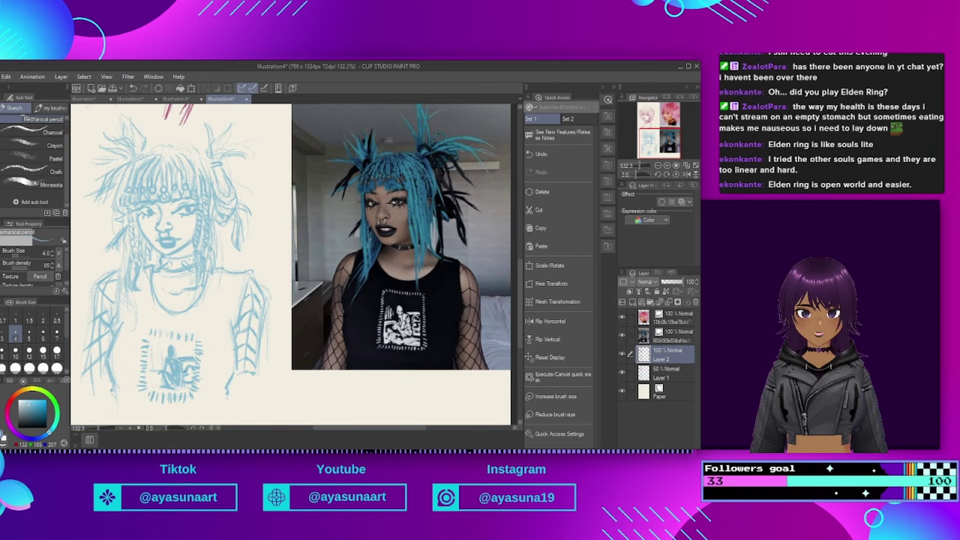
drag(149, 364, 148, 386)
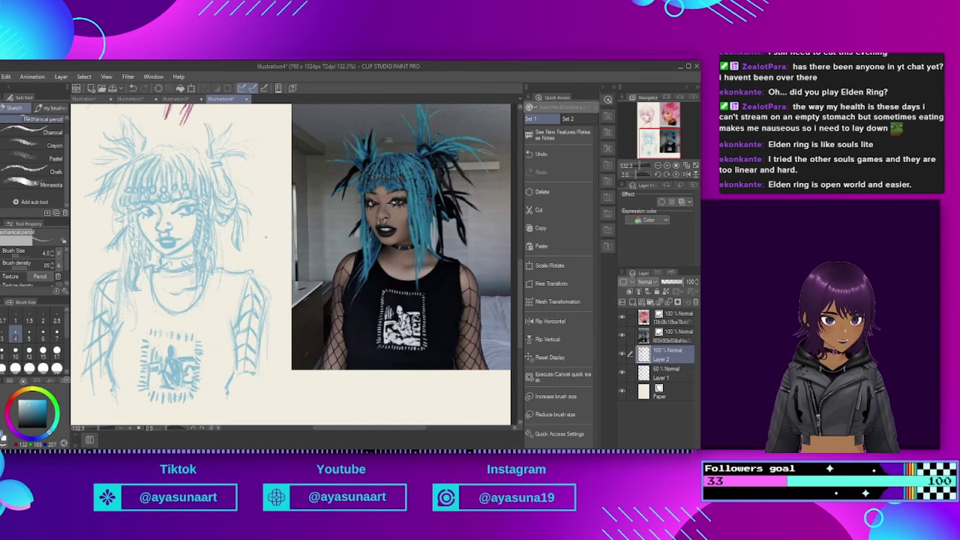
Step: Review both portrait studies on the full page and save Illustration4
scroll(212, 147, down, 4)
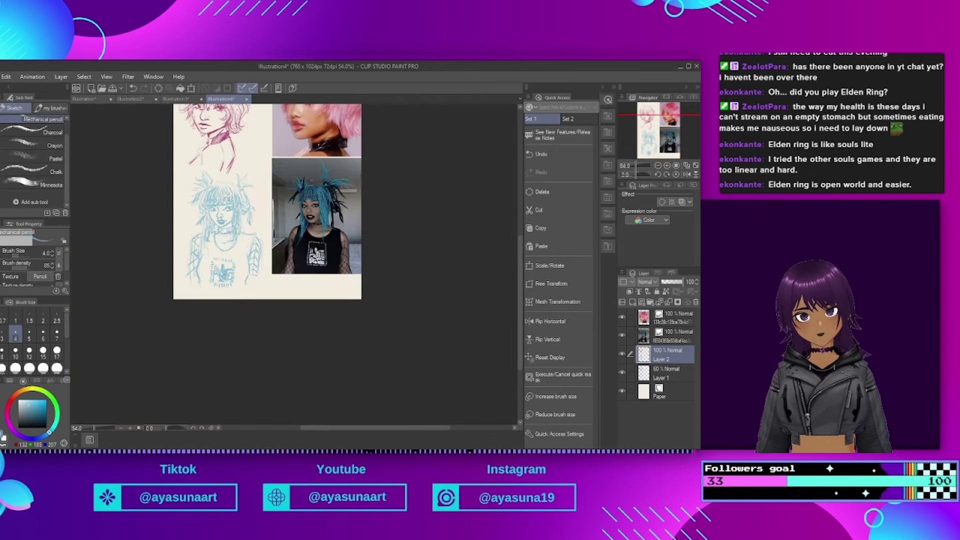
drag(241, 139, 257, 193)
scroll(256, 170, up, 2)
scroll(283, 225, up, 3)
scroll(282, 225, down, 4)
scroll(300, 283, up, 2)
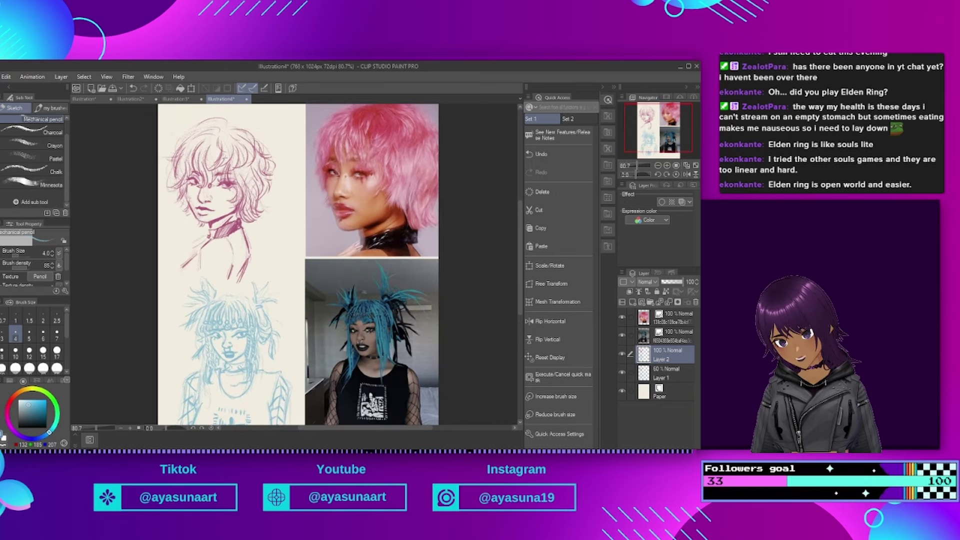
scroll(265, 200, down, 1)
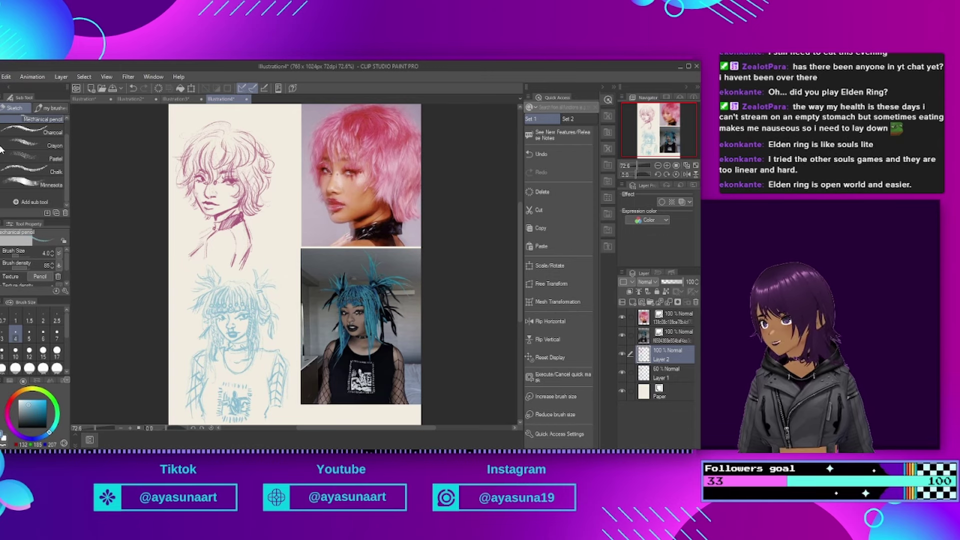
key(ctrl+s)
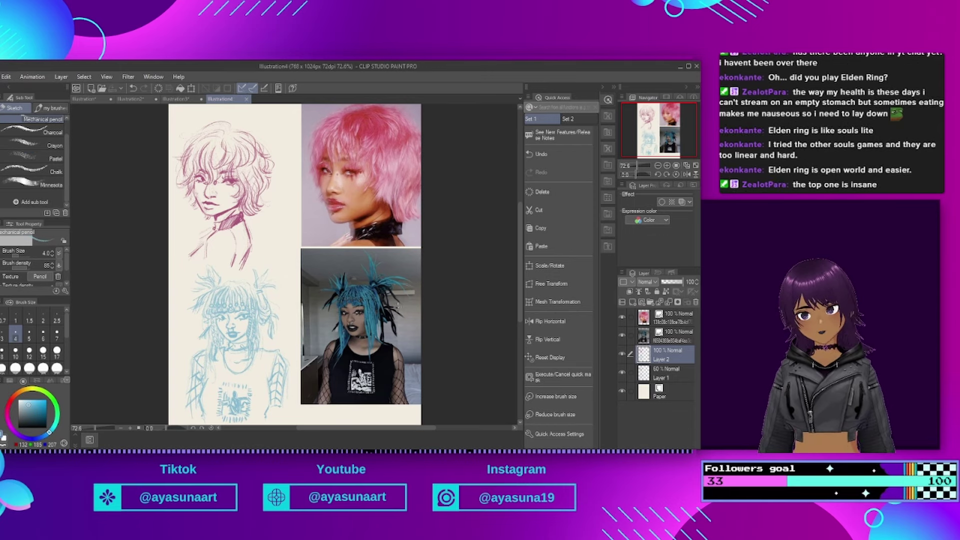
Step: Examine the pink-haired portrait sketch up close and both studies together against their reference photos
scroll(220, 169, up, 5)
scroll(262, 232, down, 5)
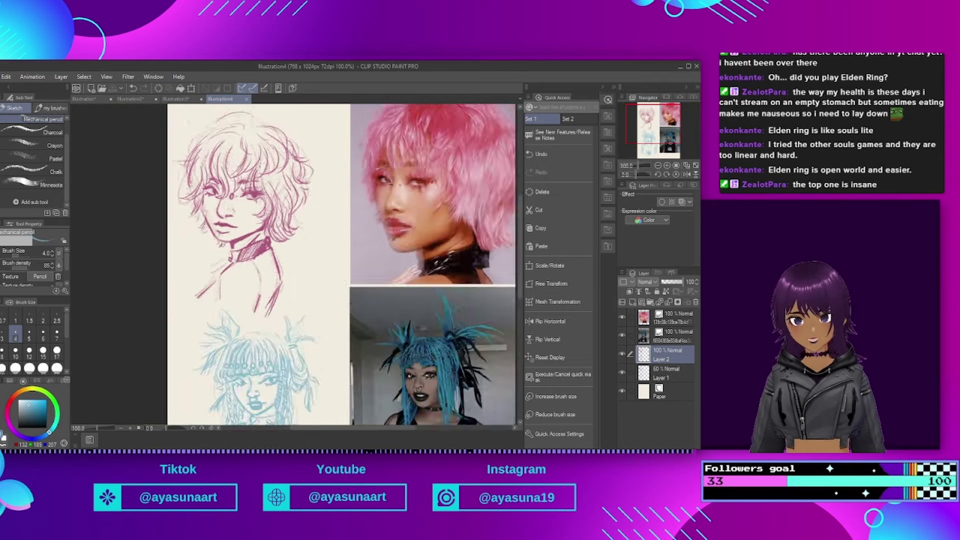
scroll(262, 232, up, 2)
scroll(289, 149, up, 1)
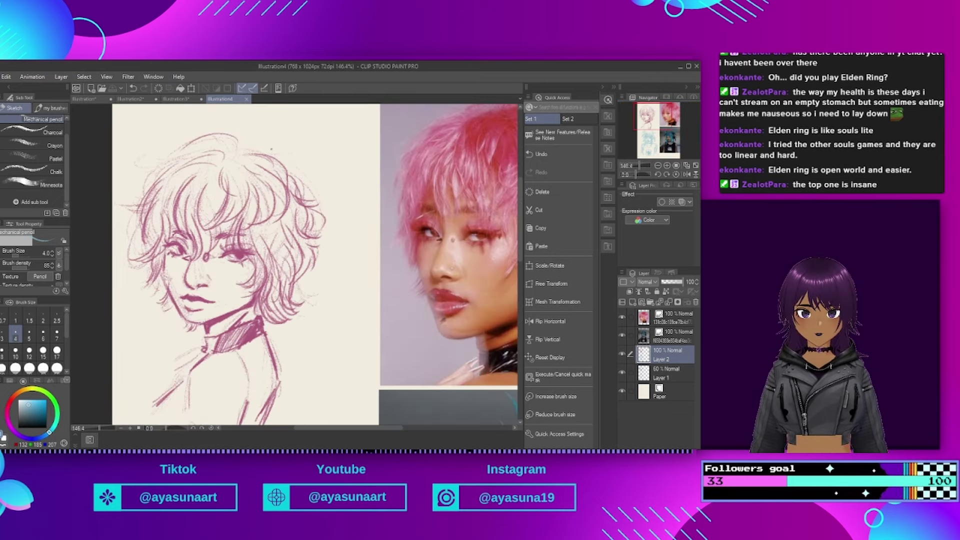
scroll(190, 160, down, 3)
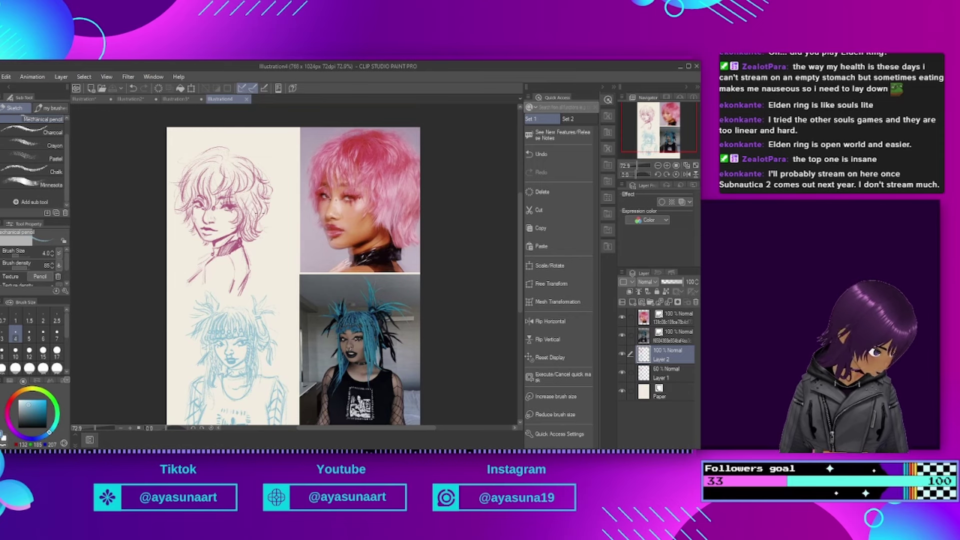
Step: Look through the other open sketches and save the full-body pose studies Illustration2 and Illustration3
click(175, 99)
click(130, 99)
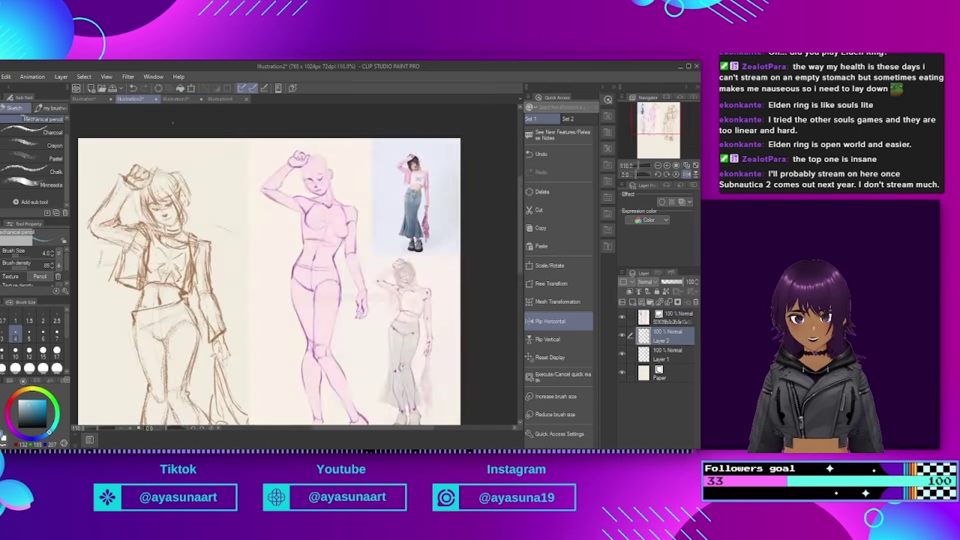
click(98, 99)
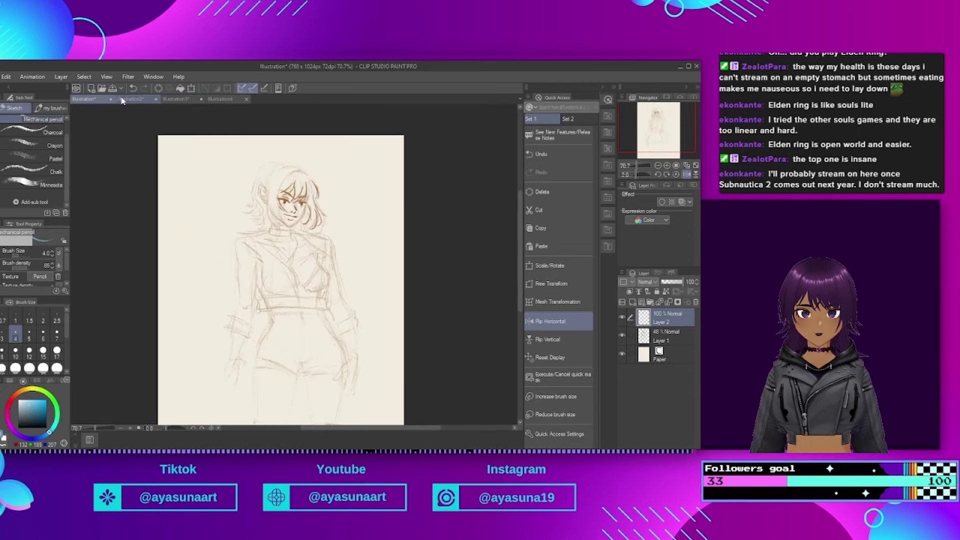
click(121, 100)
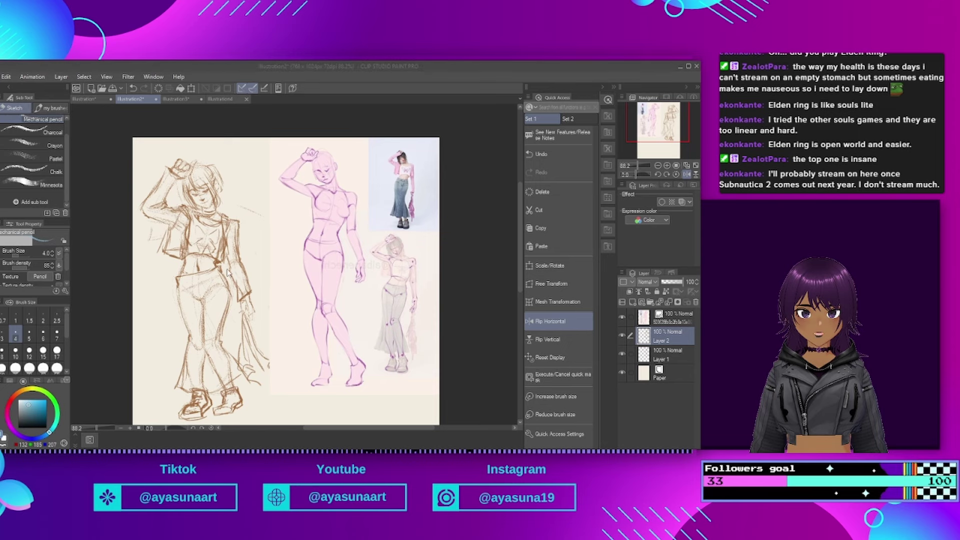
click(261, 123)
click(176, 99)
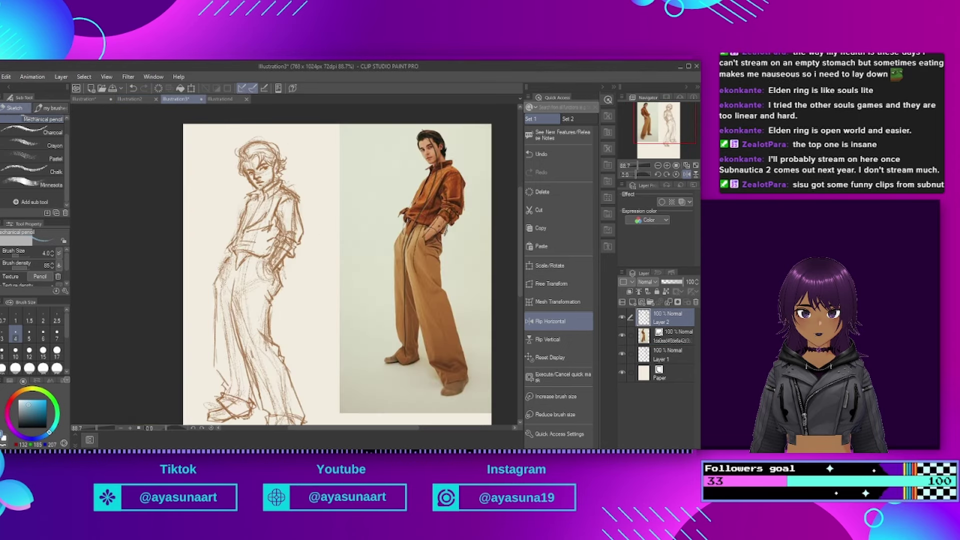
key(ctrl+s)
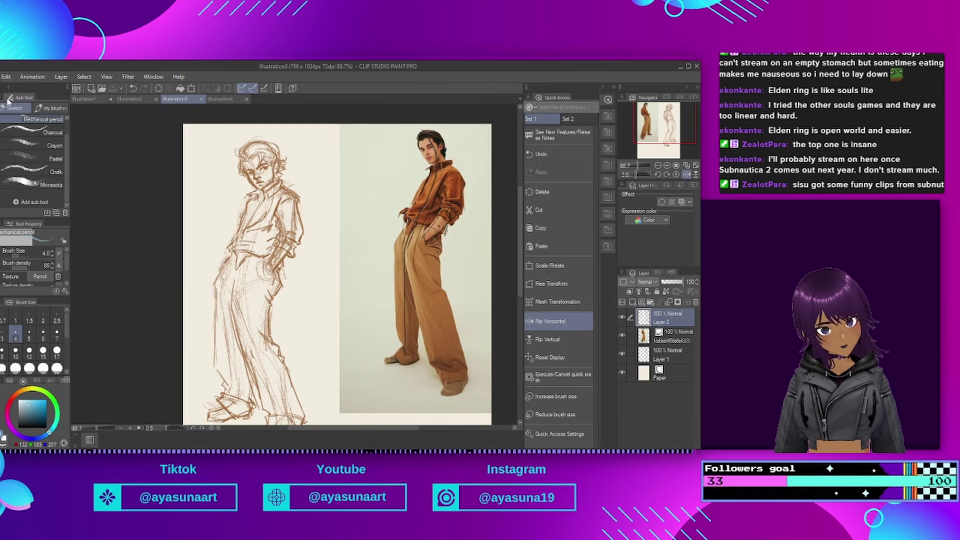
Step: Return to Illustration4 and examine the pink-haired portrait beside its reference photo
click(220, 98)
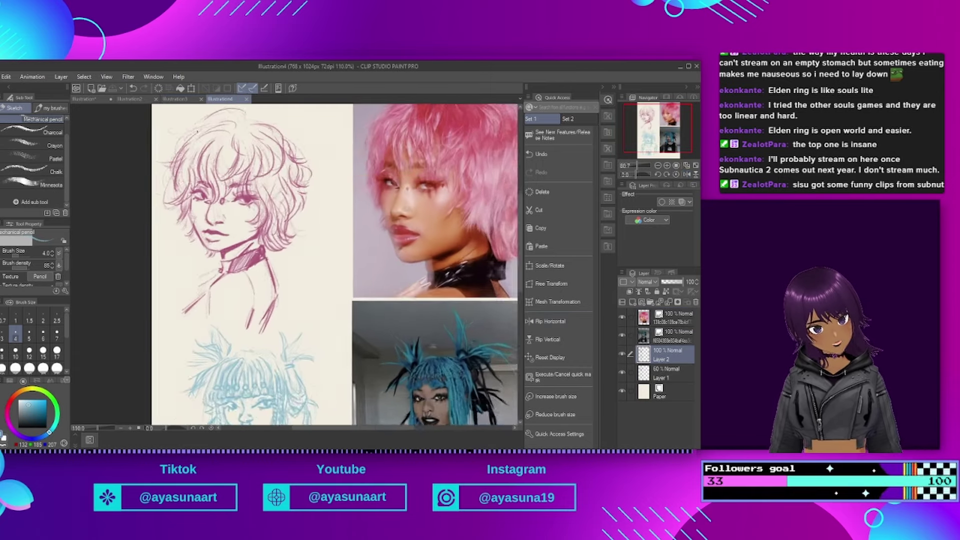
scroll(295, 194, down, 4)
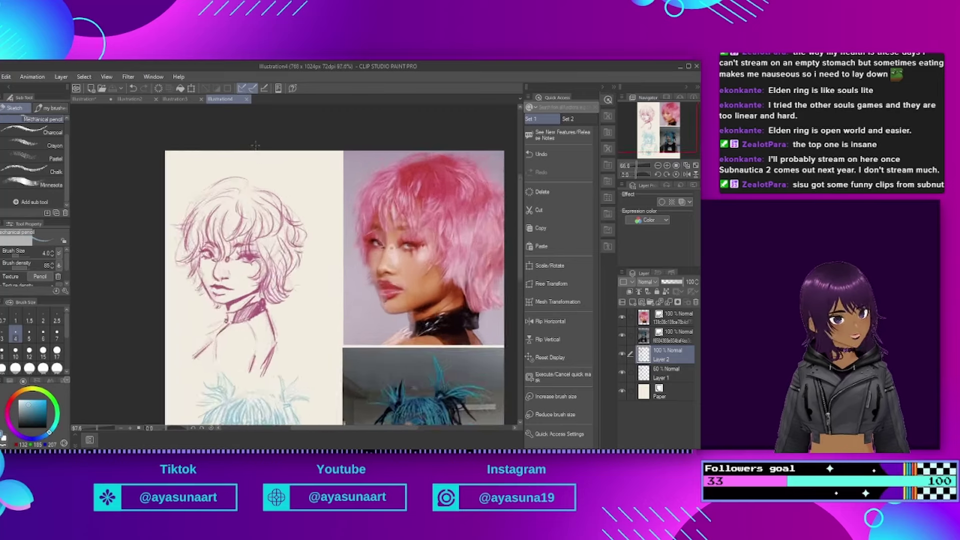
scroll(295, 194, up, 1)
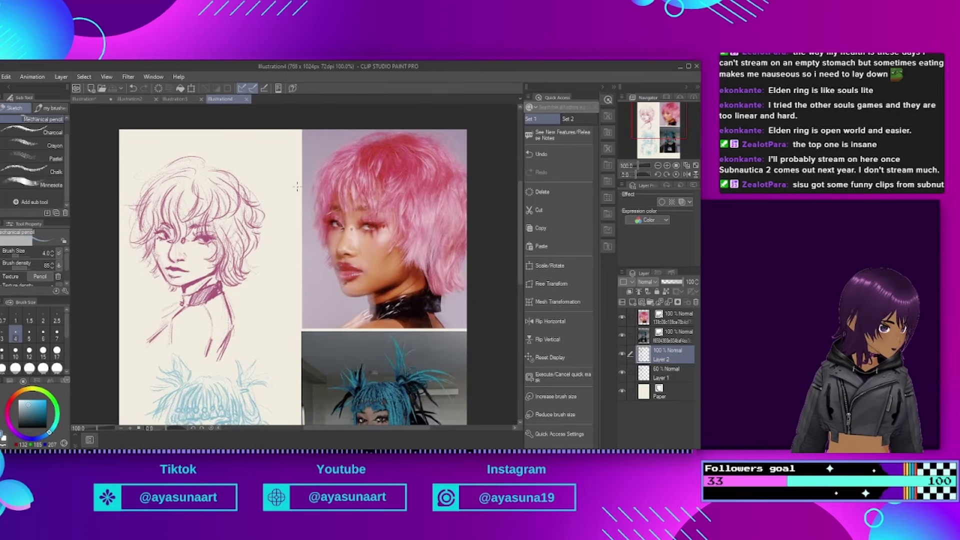